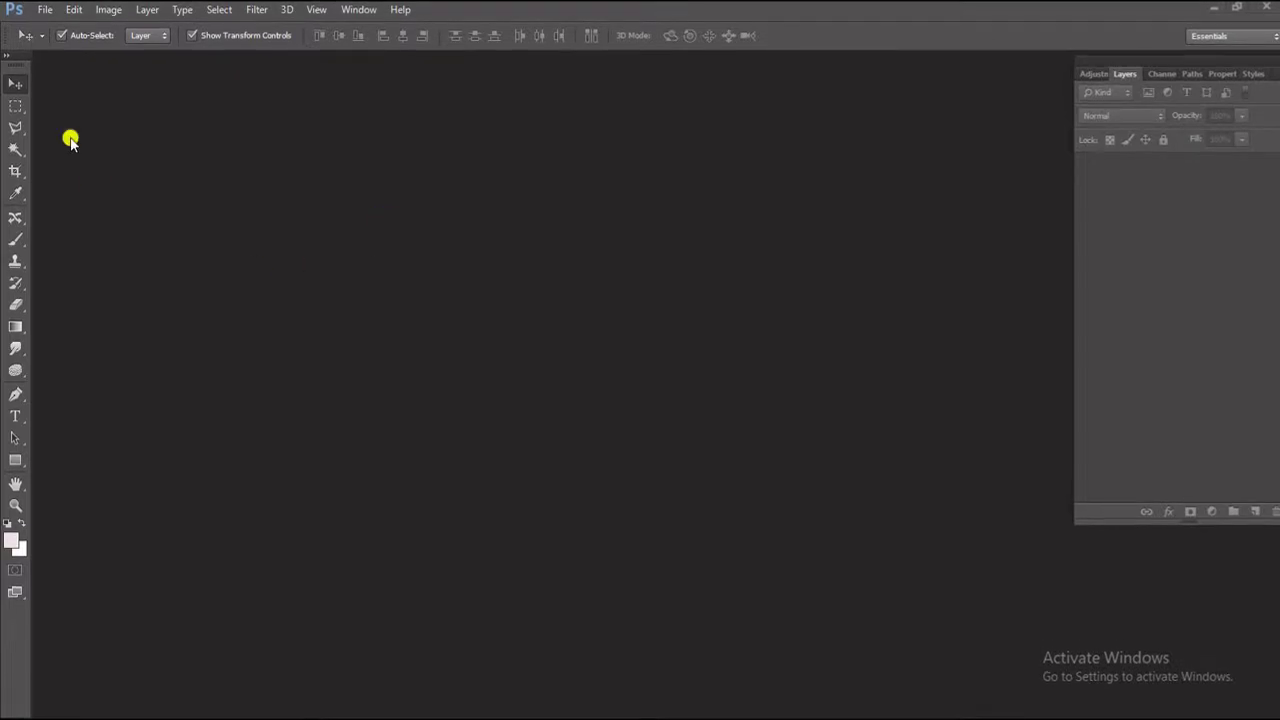
# Create a new 12 × 18 inch, 300 ppi document with a White background.
pyautogui.click(42, 10)
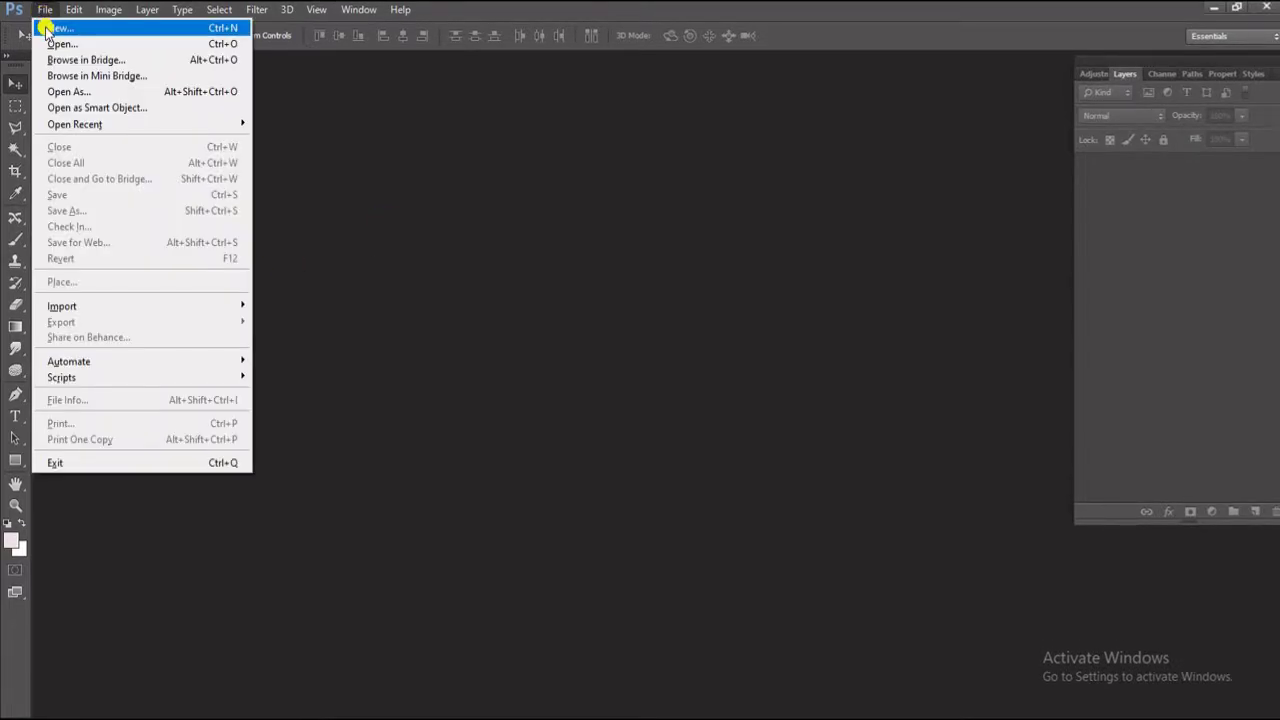
pyautogui.click(45, 29)
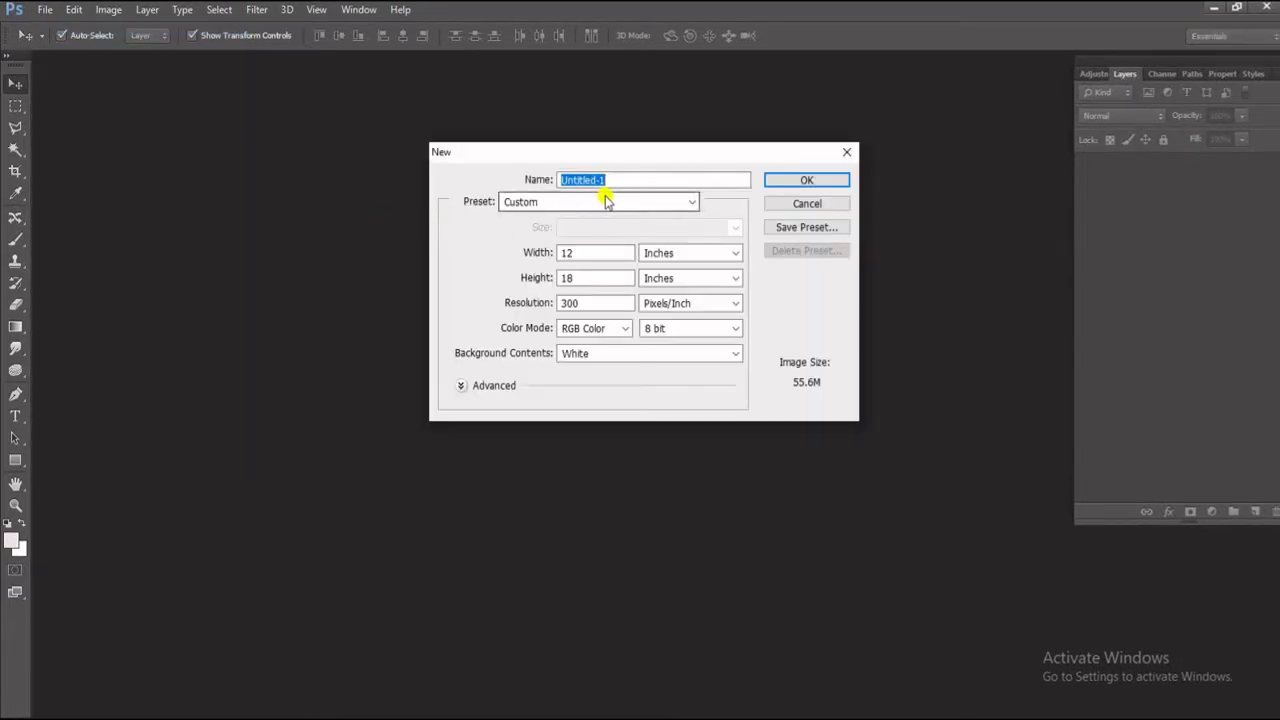
pyautogui.doubleClick(580, 252)
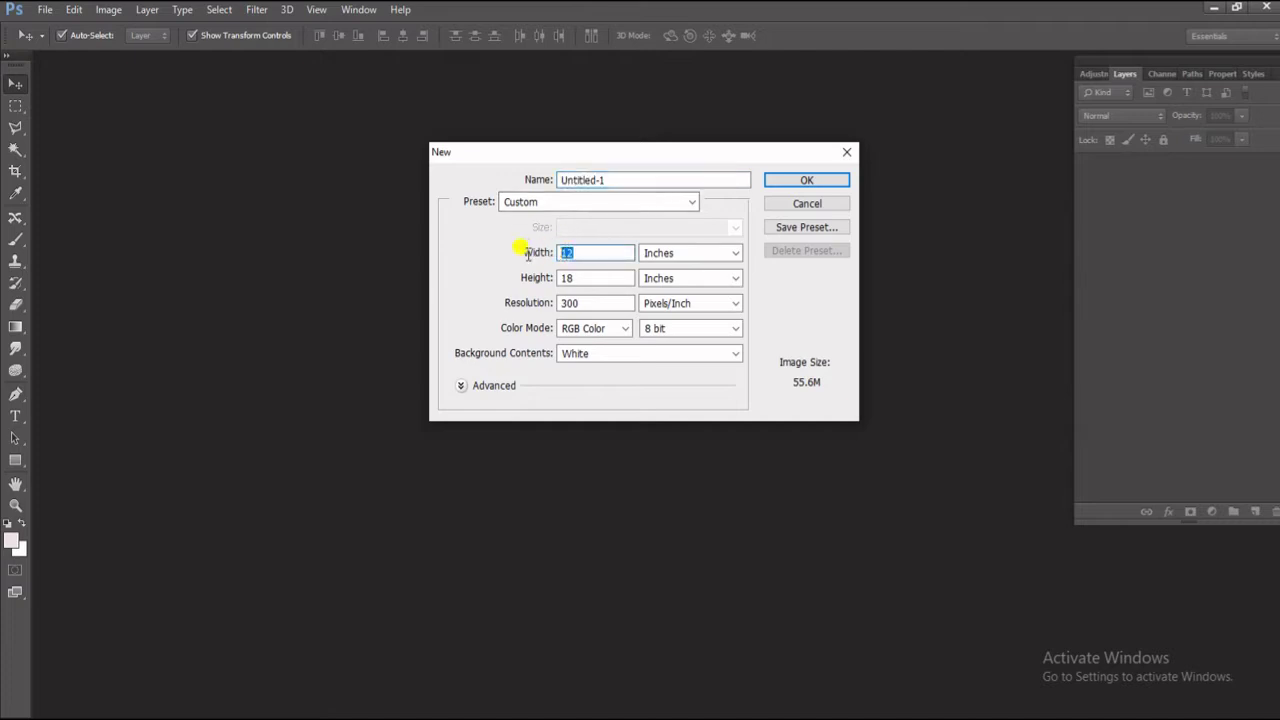
pyautogui.doubleClick(570, 278)
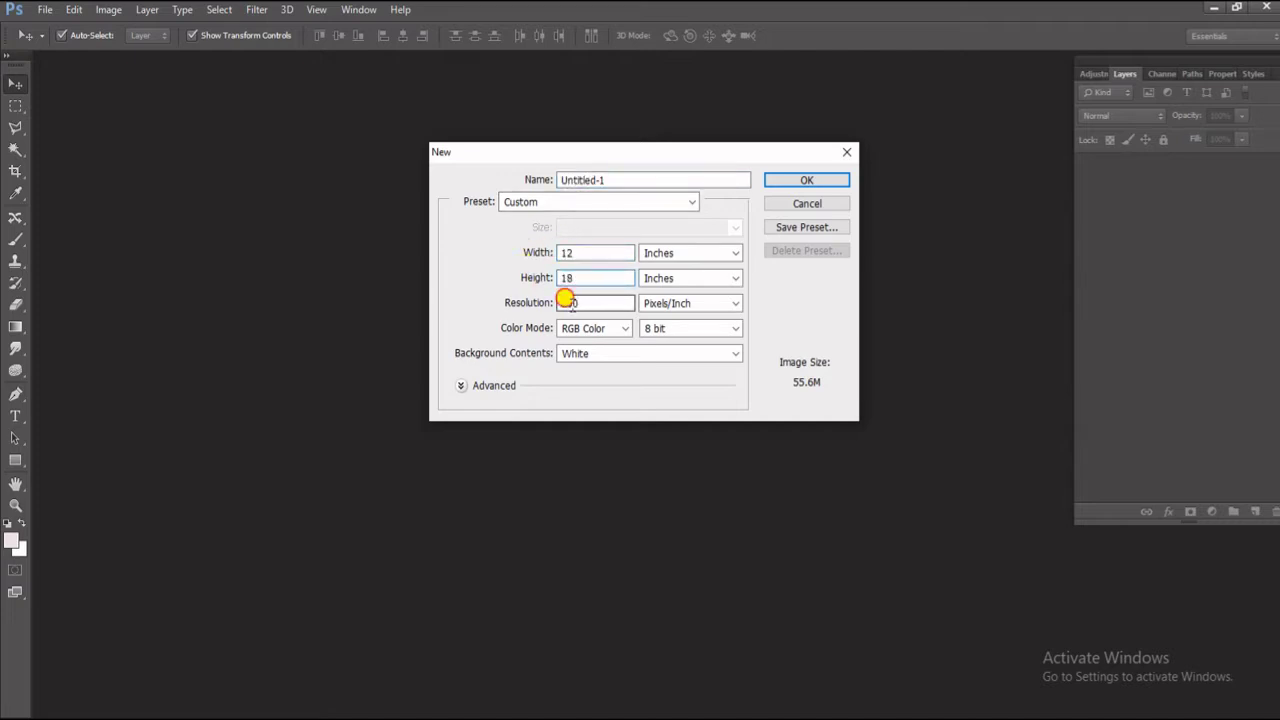
pyautogui.doubleClick(567, 302)
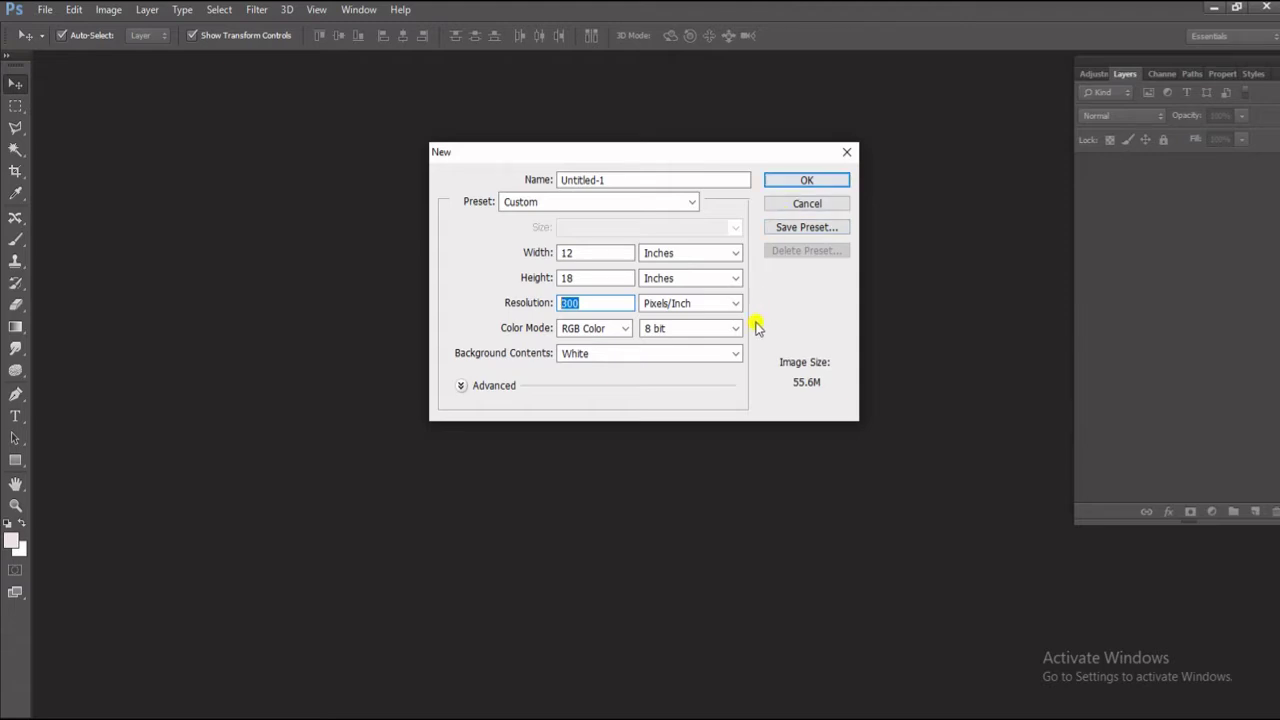
pyautogui.click(737, 355)
pyautogui.click(720, 369)
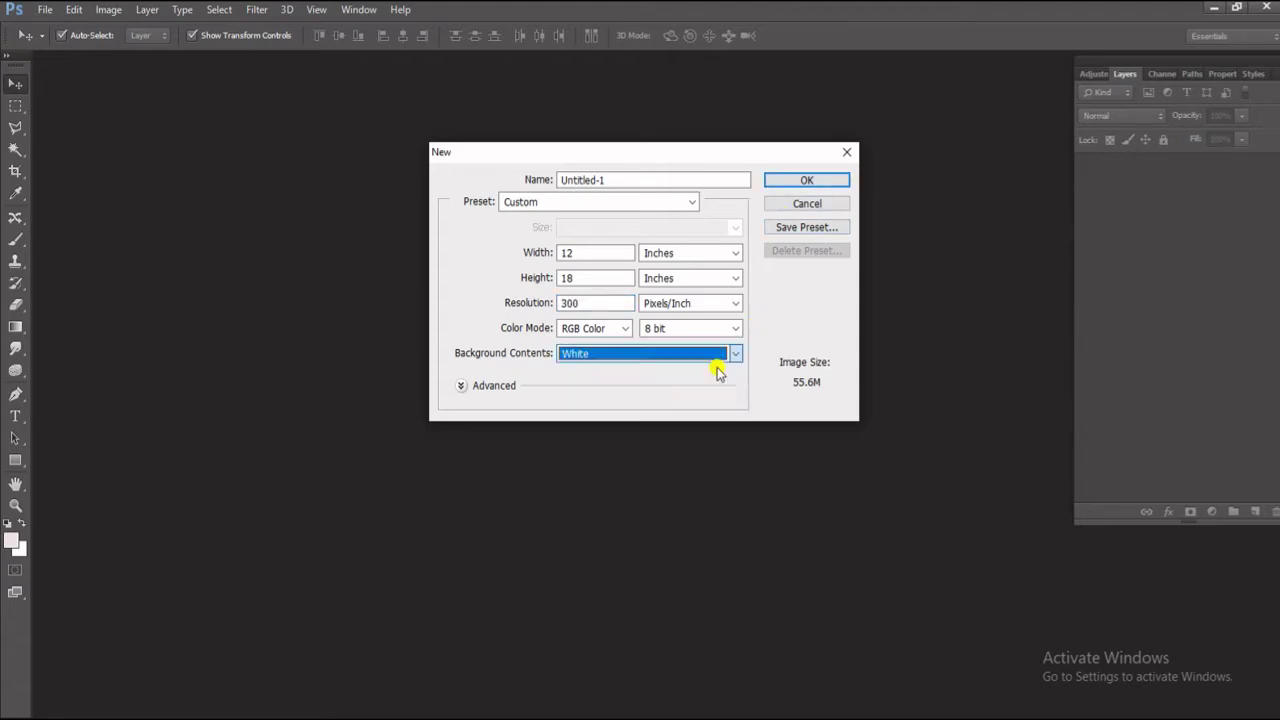
pyautogui.click(818, 184)
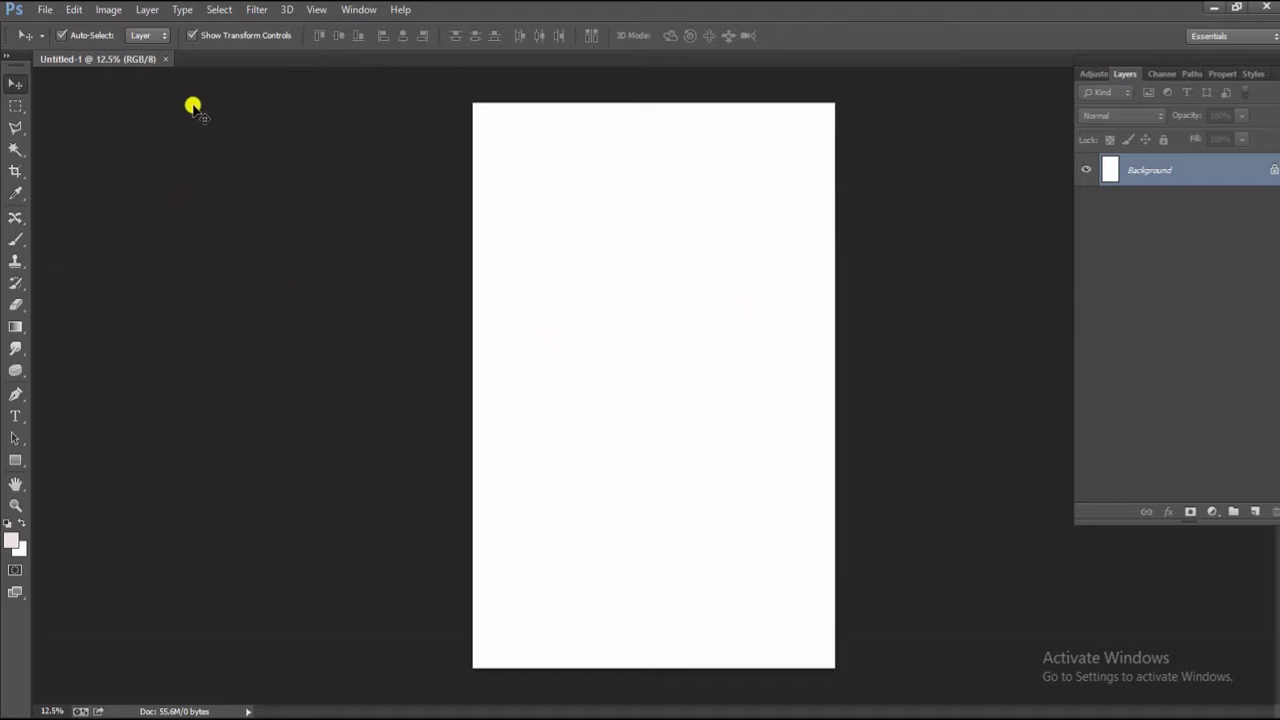
# Rotate the canvas 90° clockwise to landscape and zoom in slightly.
pyautogui.click(110, 10)
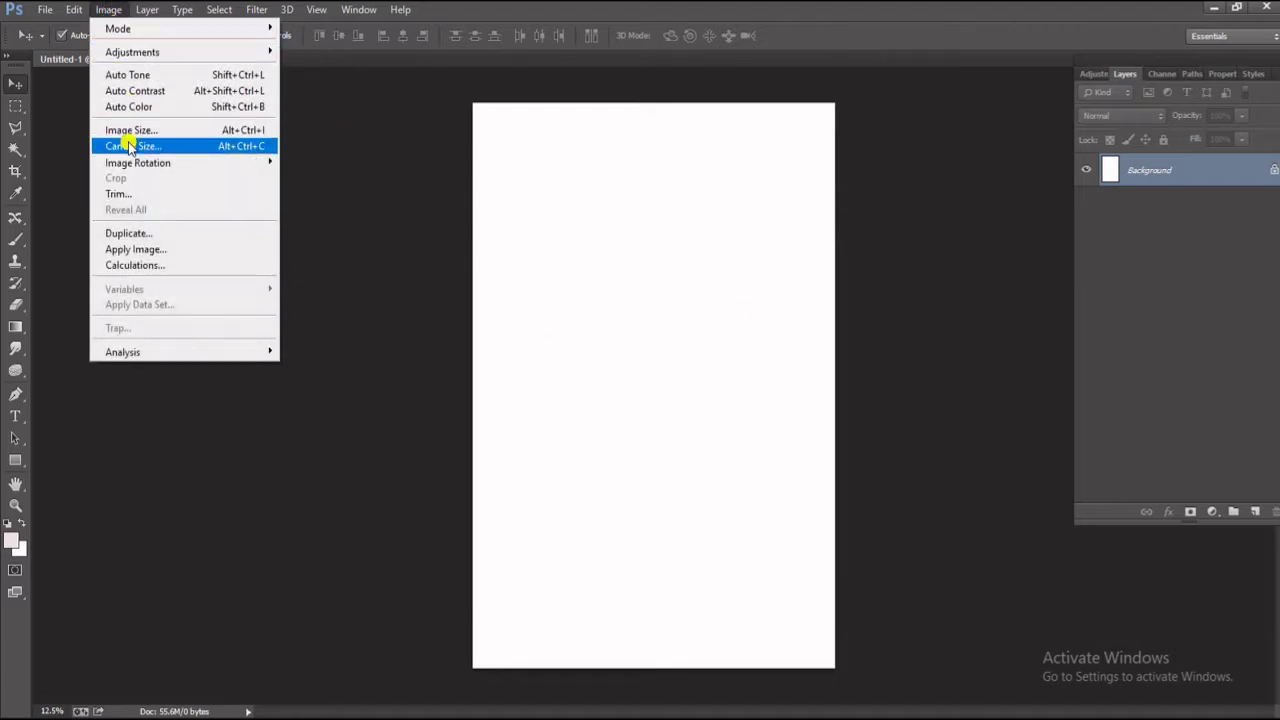
pyautogui.moveTo(138, 162)
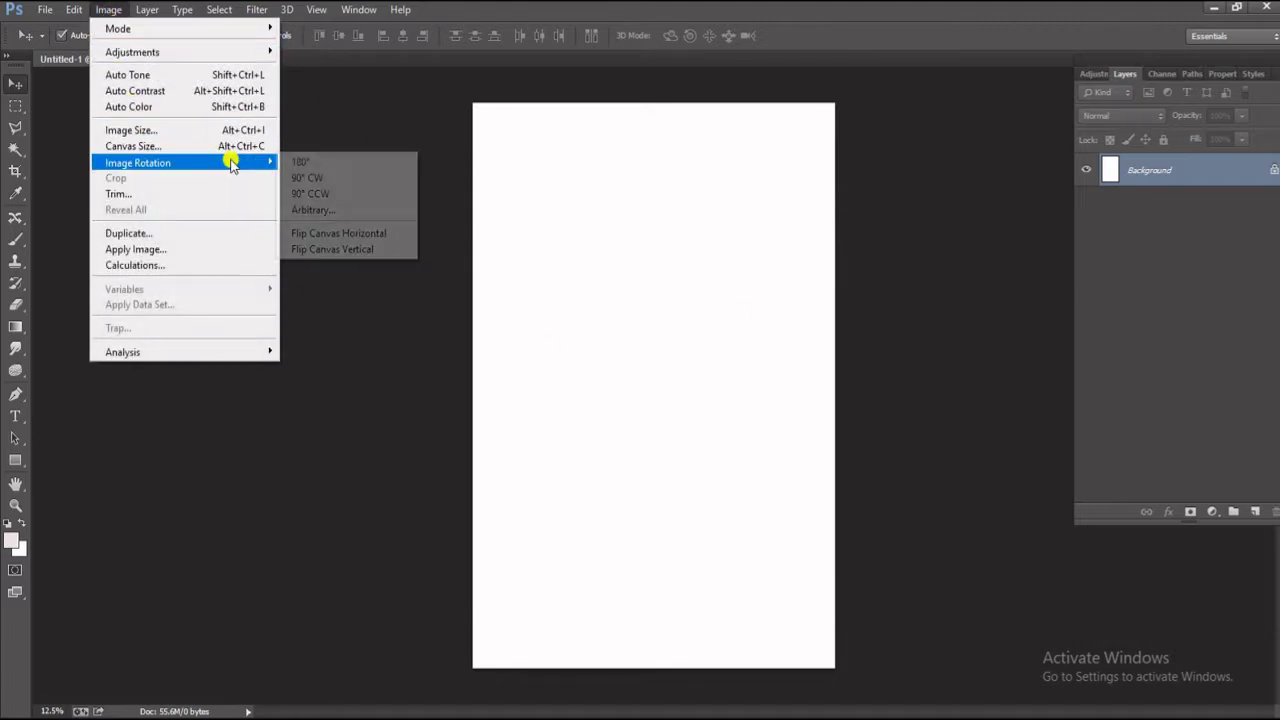
pyautogui.click(305, 177)
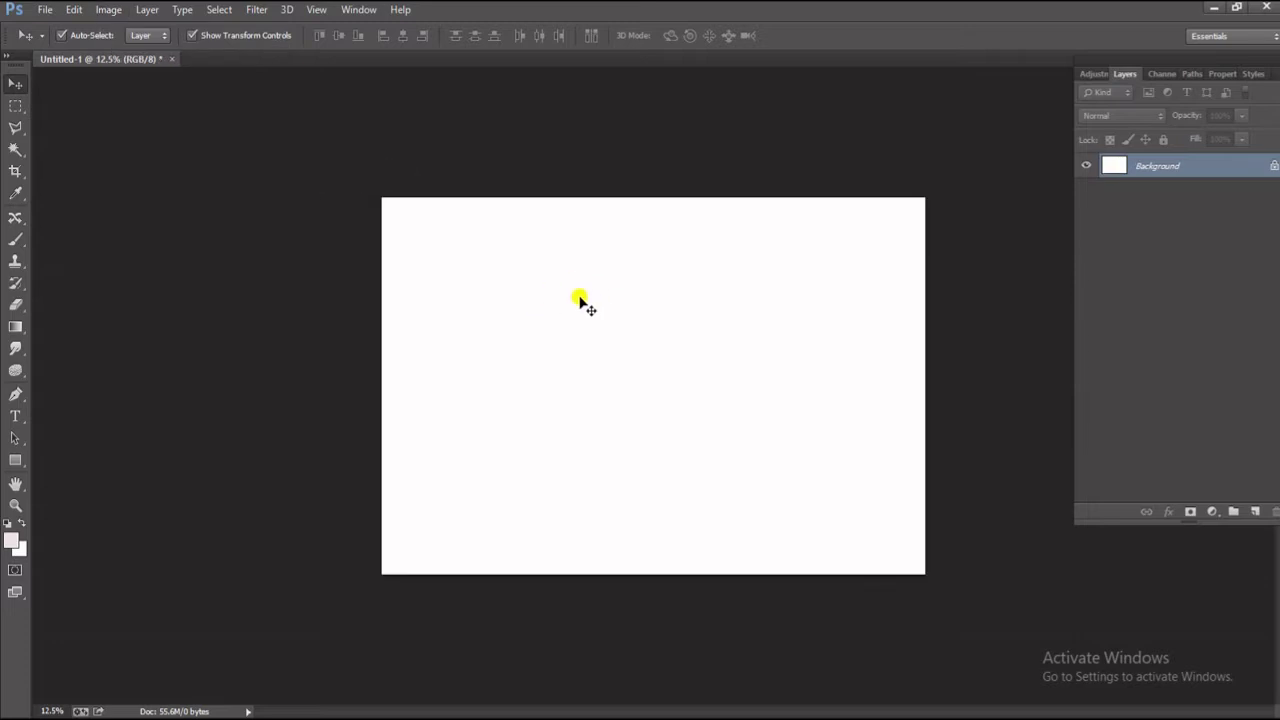
pyautogui.hotkey('ctrl', '+')
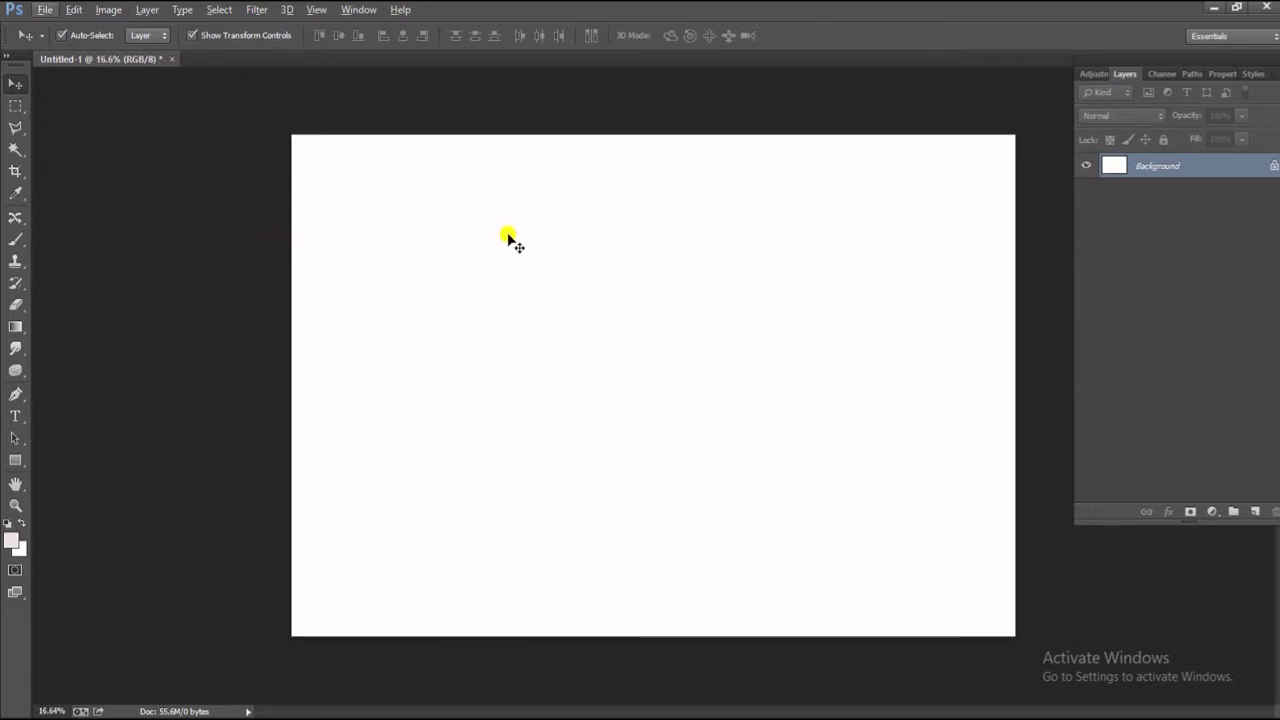
# Place the girl-3402351_1920 photo into the document.
pyautogui.click(42, 11)
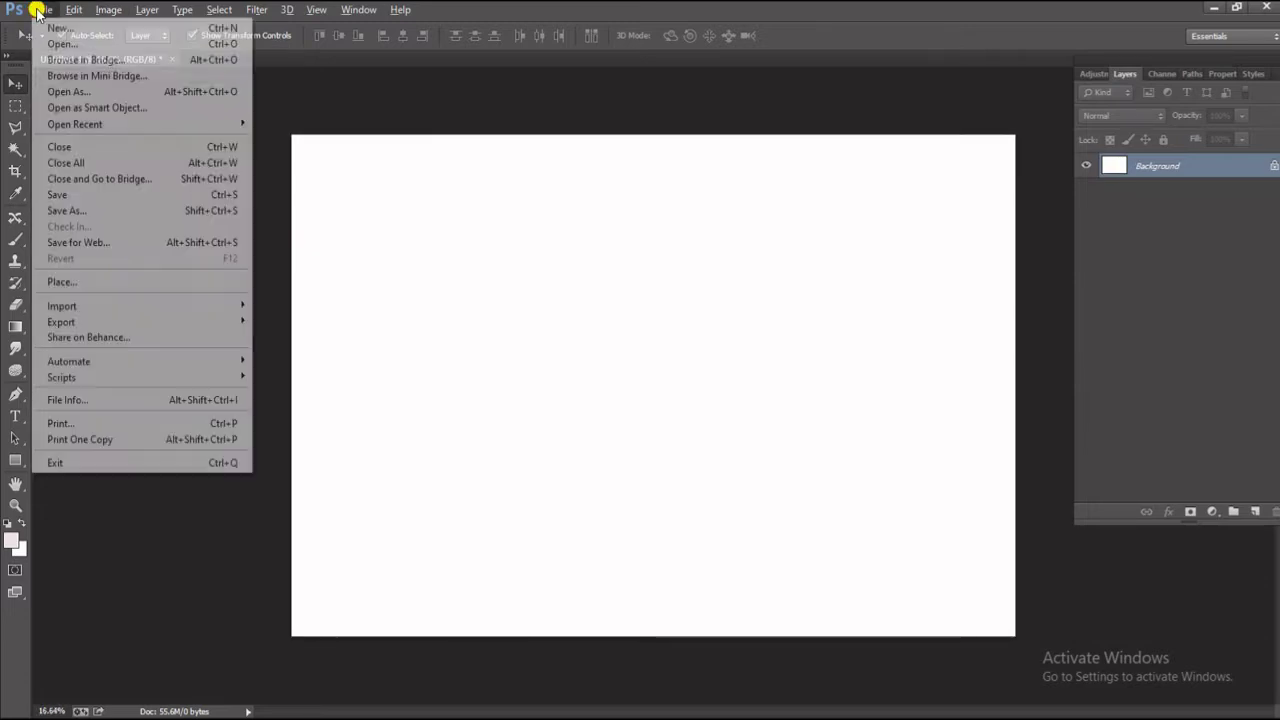
pyautogui.click(77, 279)
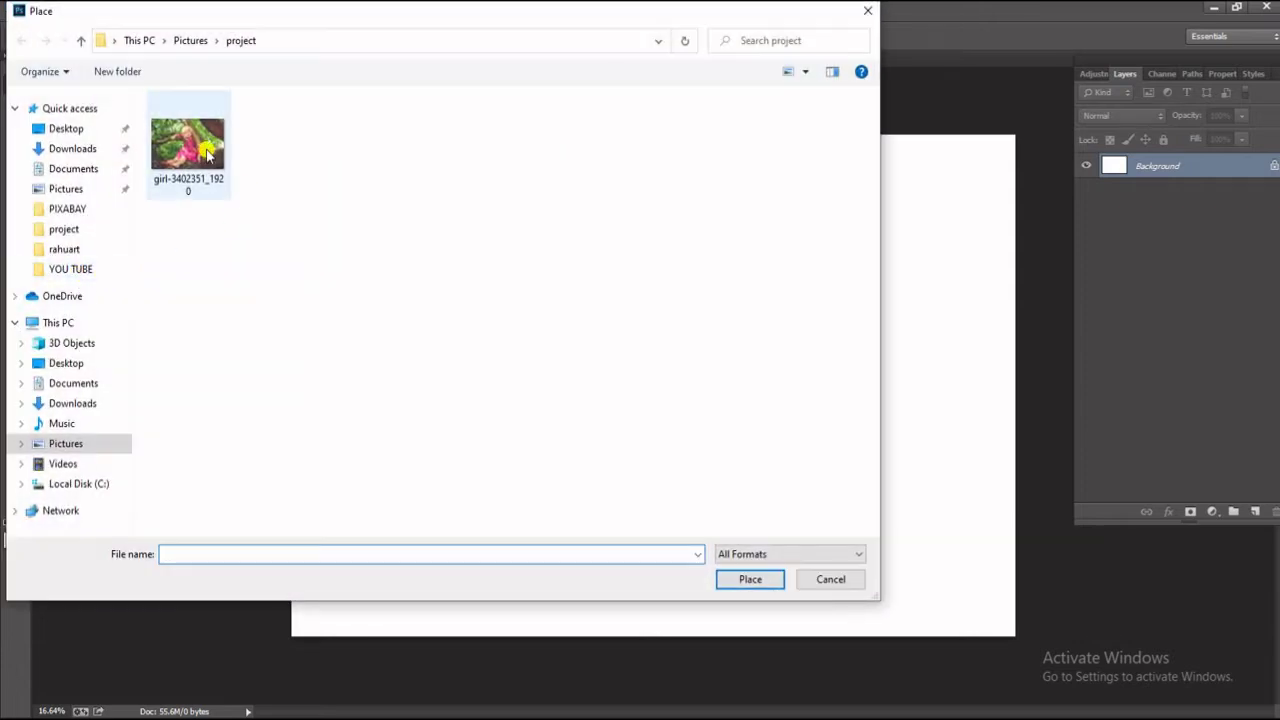
pyautogui.click(203, 150)
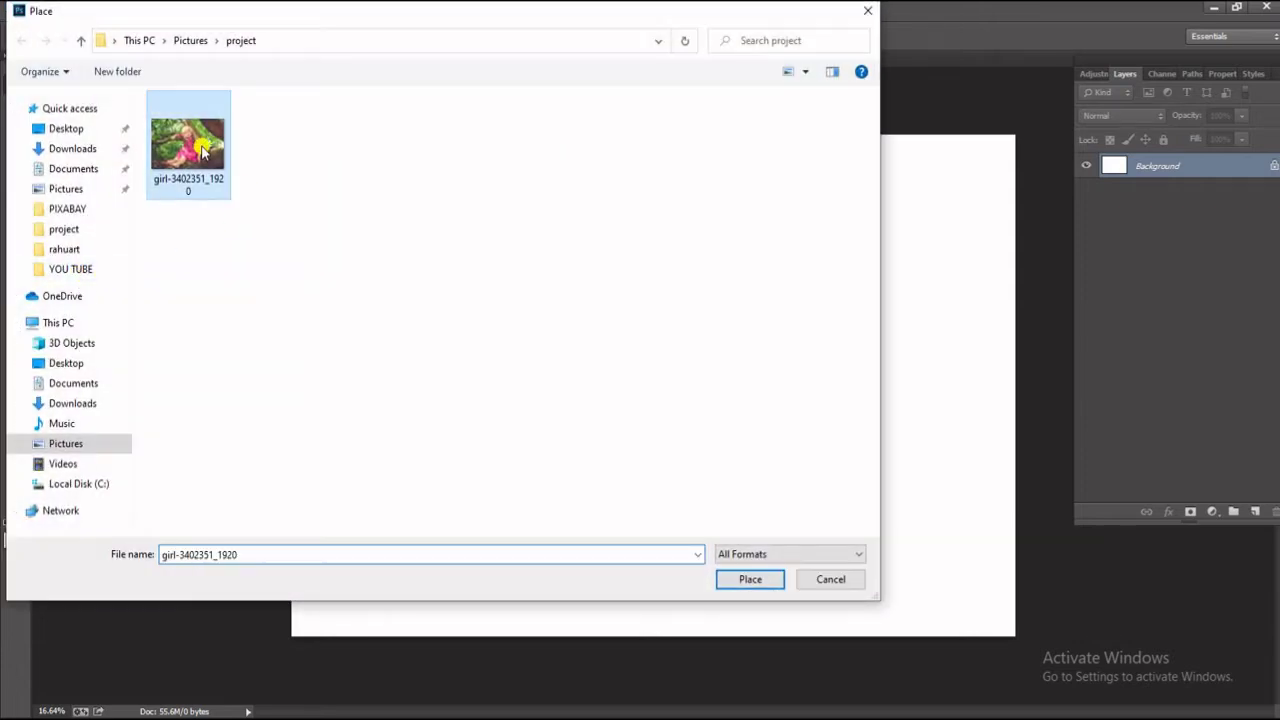
pyautogui.click(733, 578)
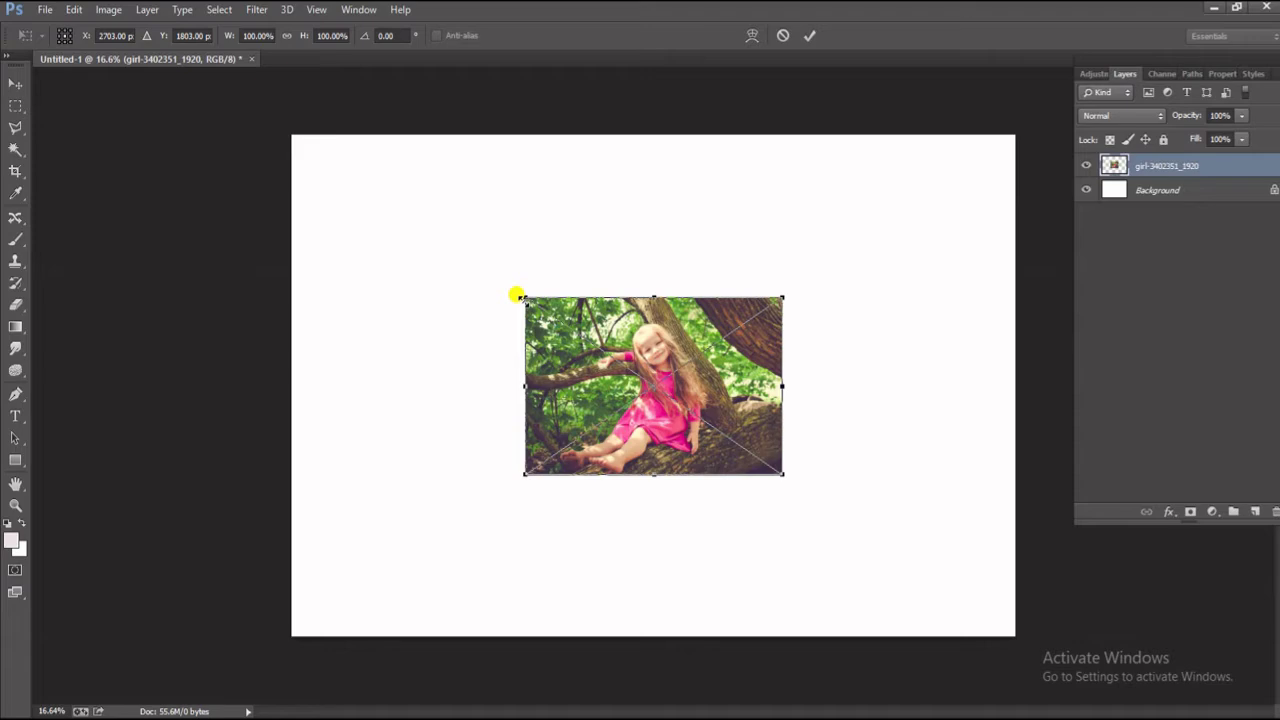
# Stretch the placed photo out to the canvas corners and commit the transform.
pyautogui.moveTo(521, 297); pyautogui.dragTo(291, 135)
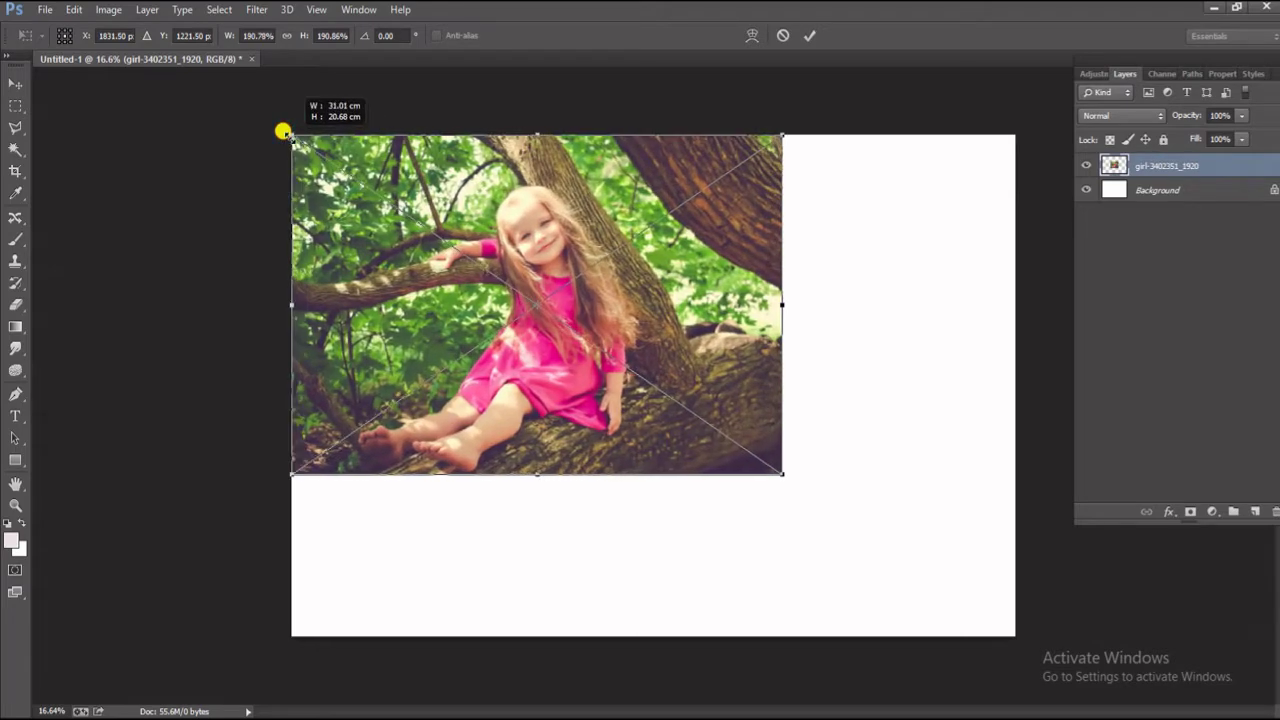
pyautogui.moveTo(781, 473); pyautogui.dragTo(1015, 635)
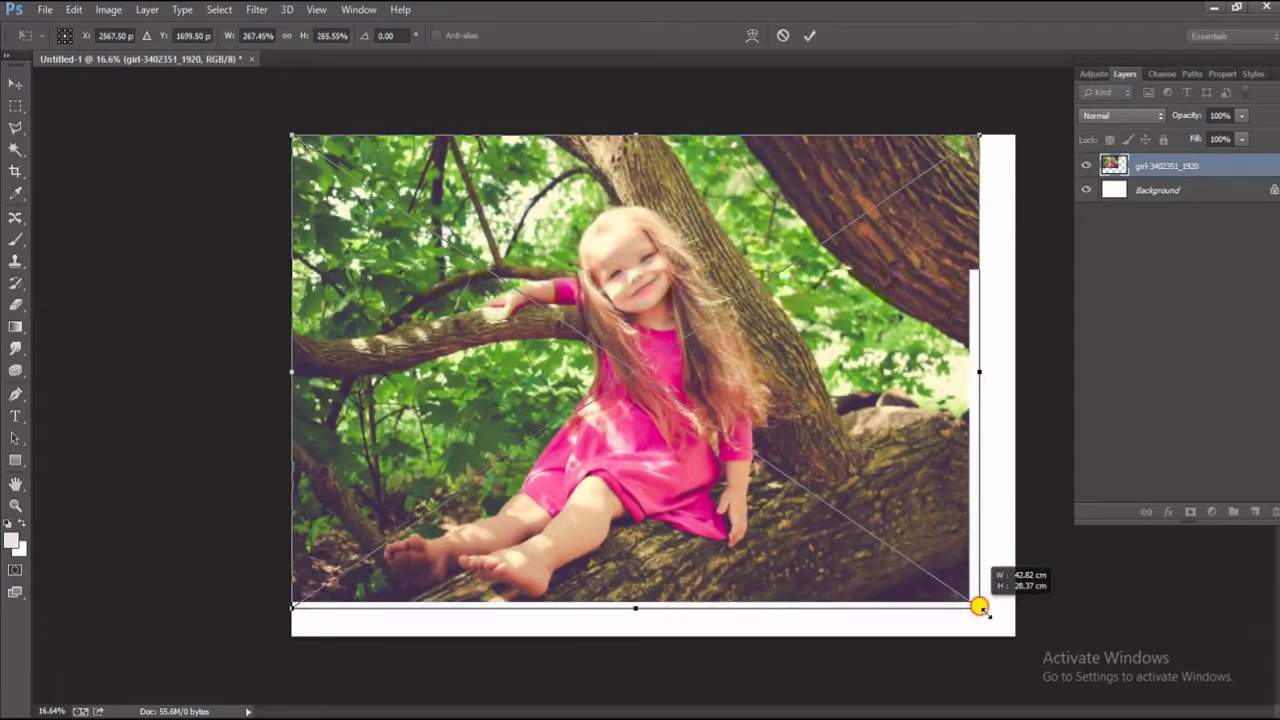
pyautogui.click(808, 35)
pyautogui.click(171, 189)
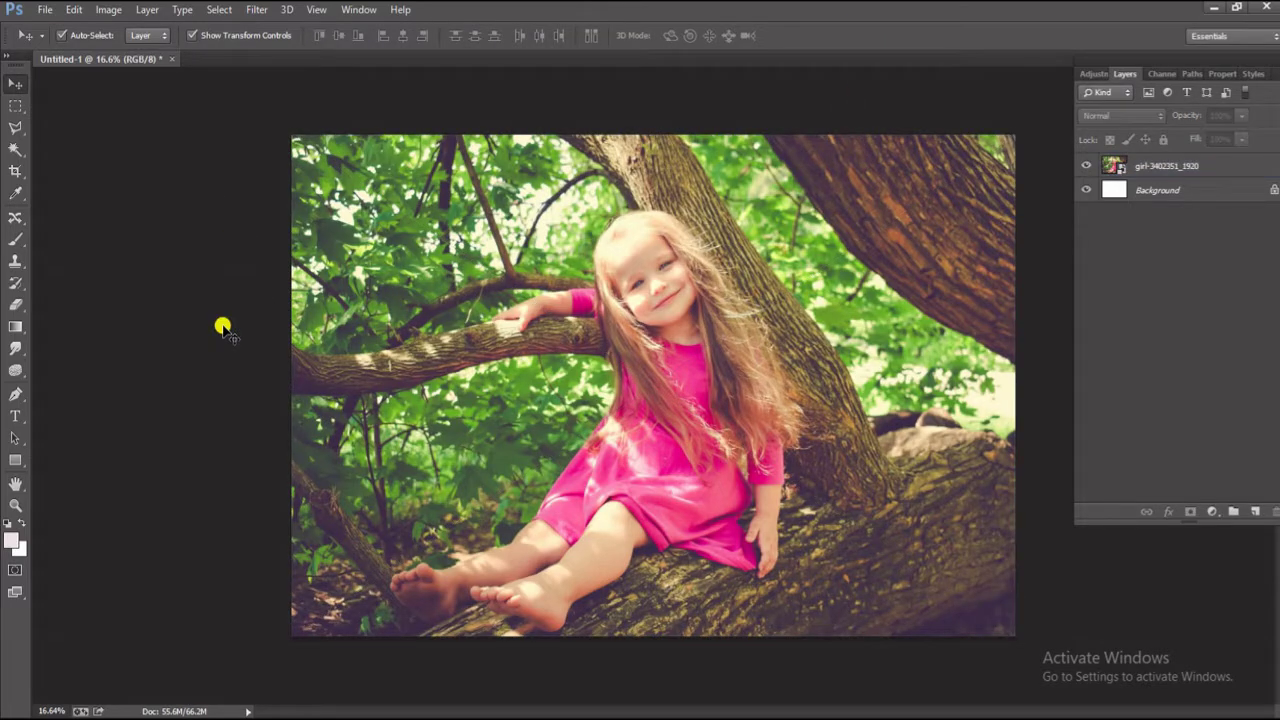
# Rasterize the girl-3402351_1920 layer, then create an empty Layer 1 above it.
pyautogui.click(1166, 163)
pyautogui.rightClick(1162, 164)
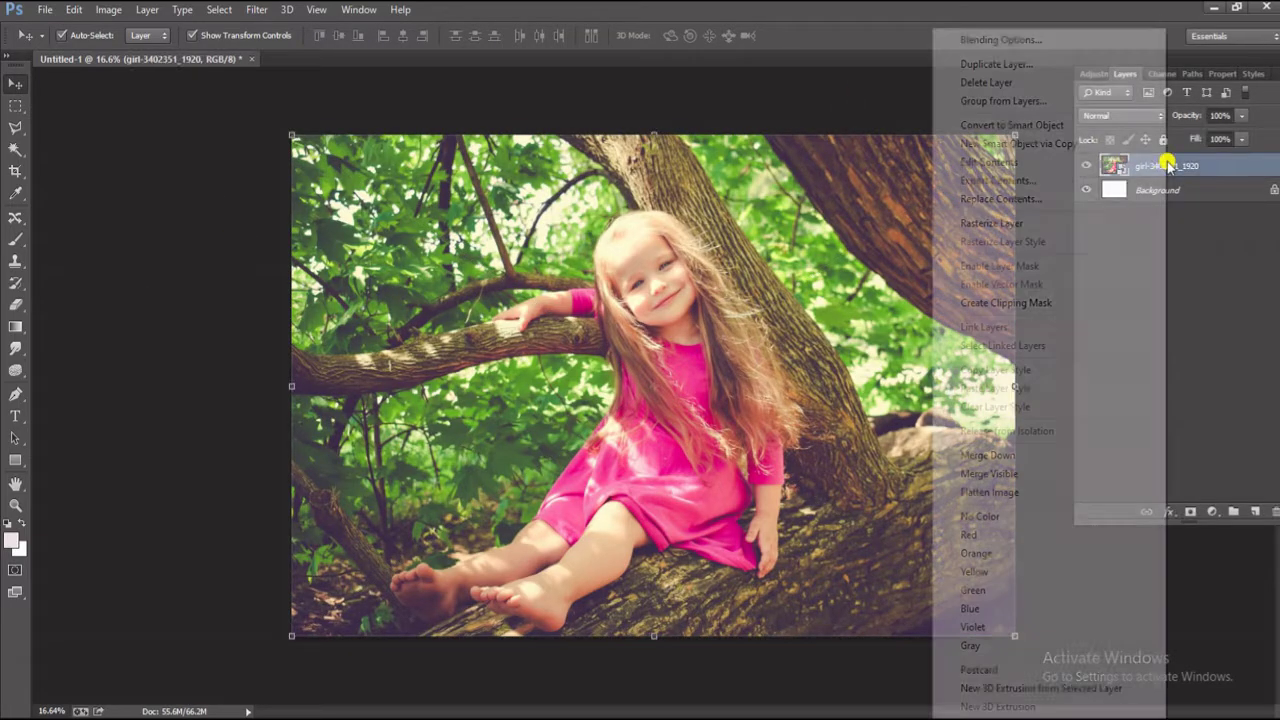
pyautogui.click(1067, 223)
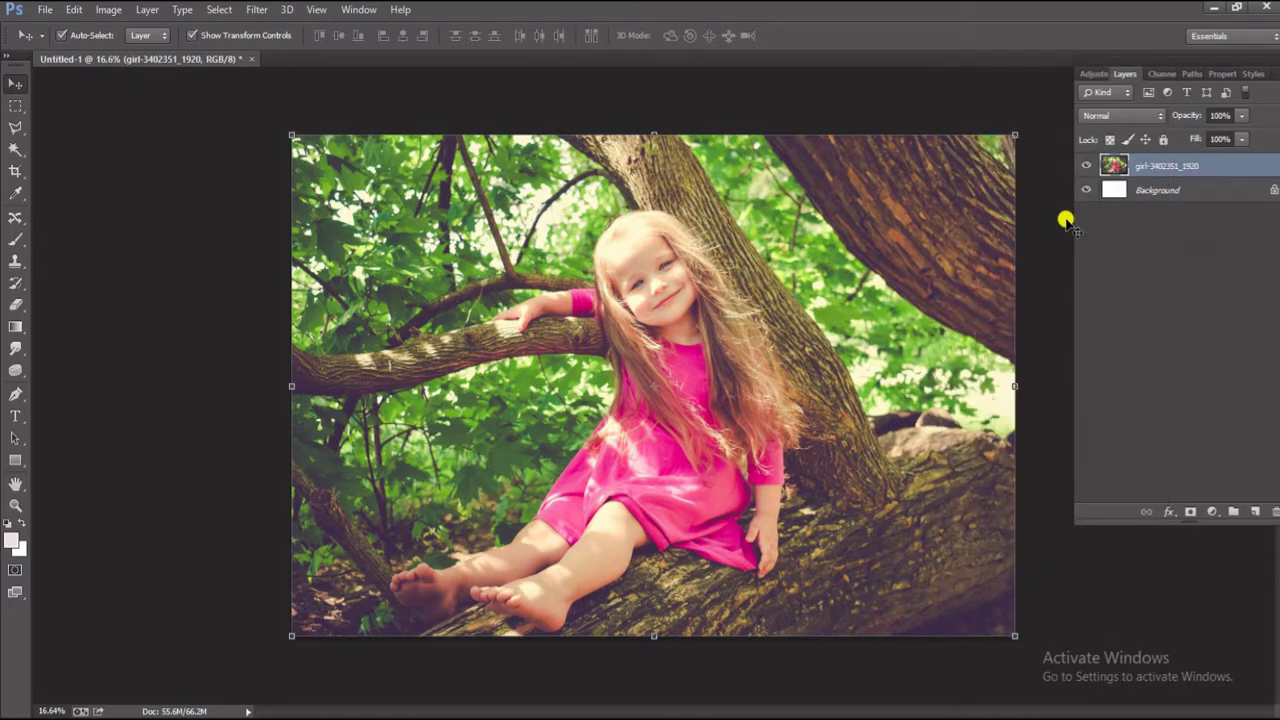
pyautogui.click(162, 283)
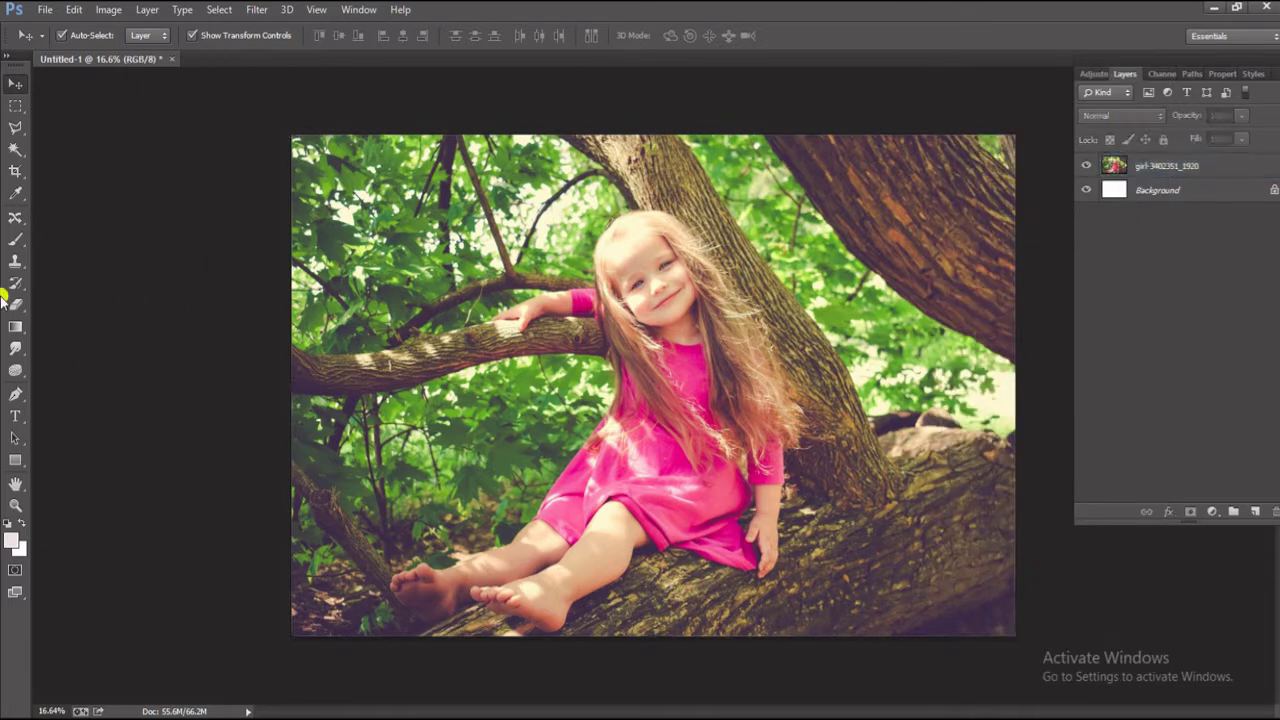
pyautogui.click(1128, 166)
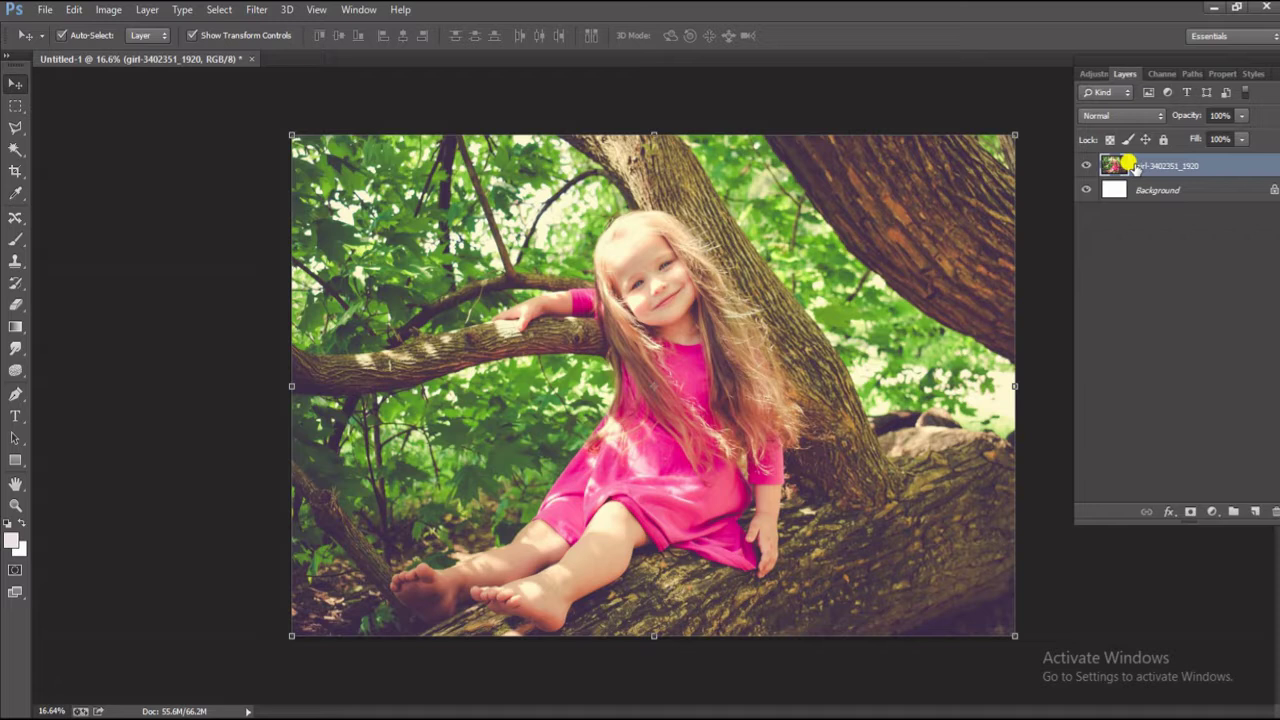
pyautogui.click(1055, 206)
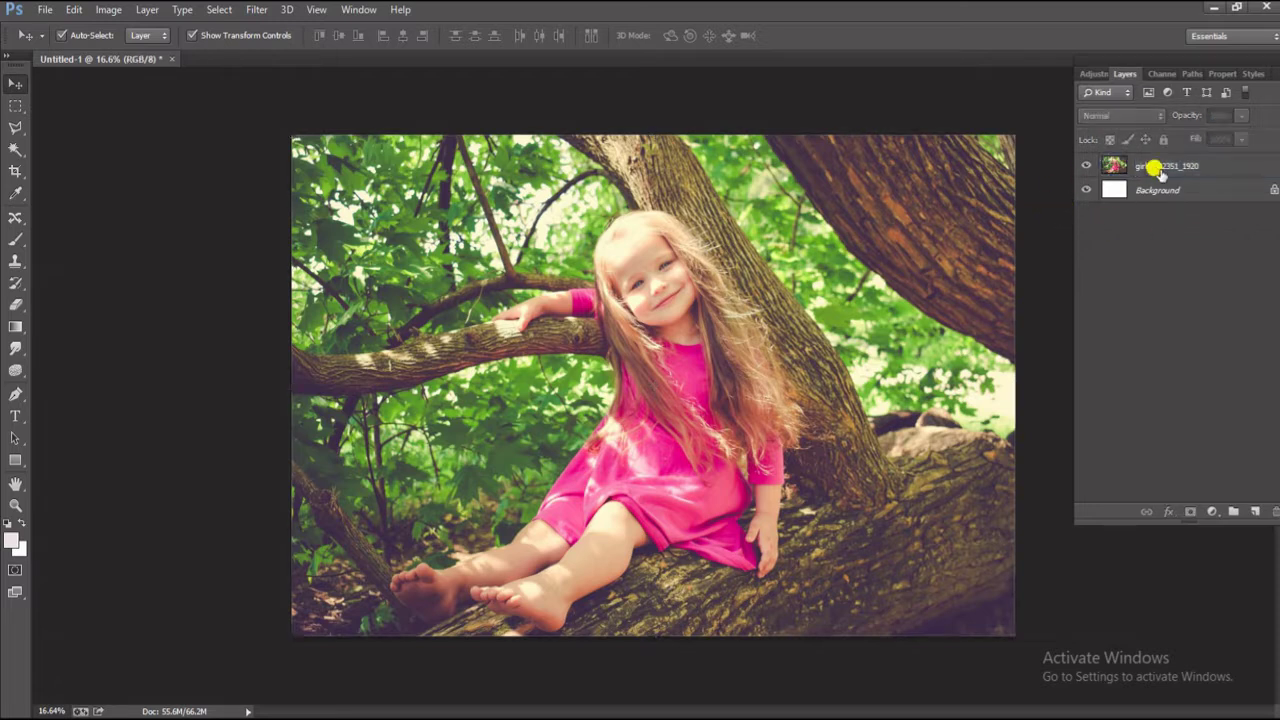
pyautogui.click(1254, 510)
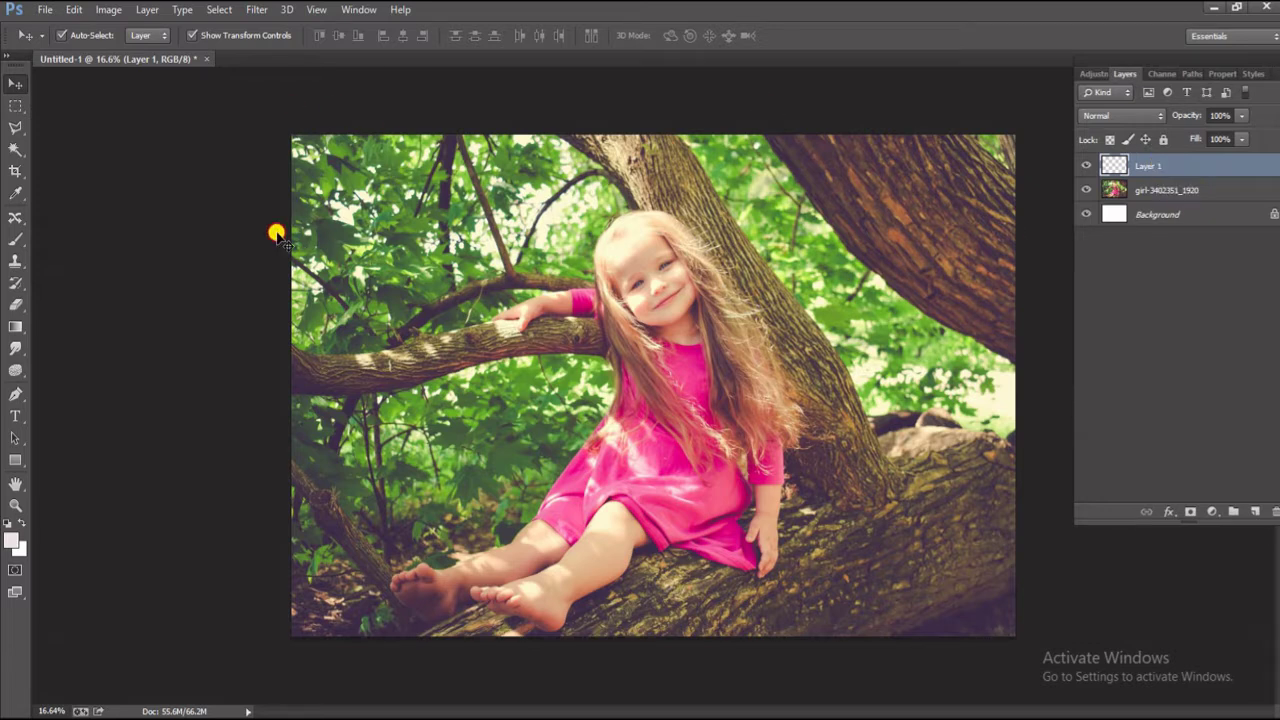
pyautogui.click(272, 236)
# On Layer 1, pick the Brush tool with a splatter tip enlarged to 3000 px.
pyautogui.click(1128, 167)
pyautogui.click(15, 240)
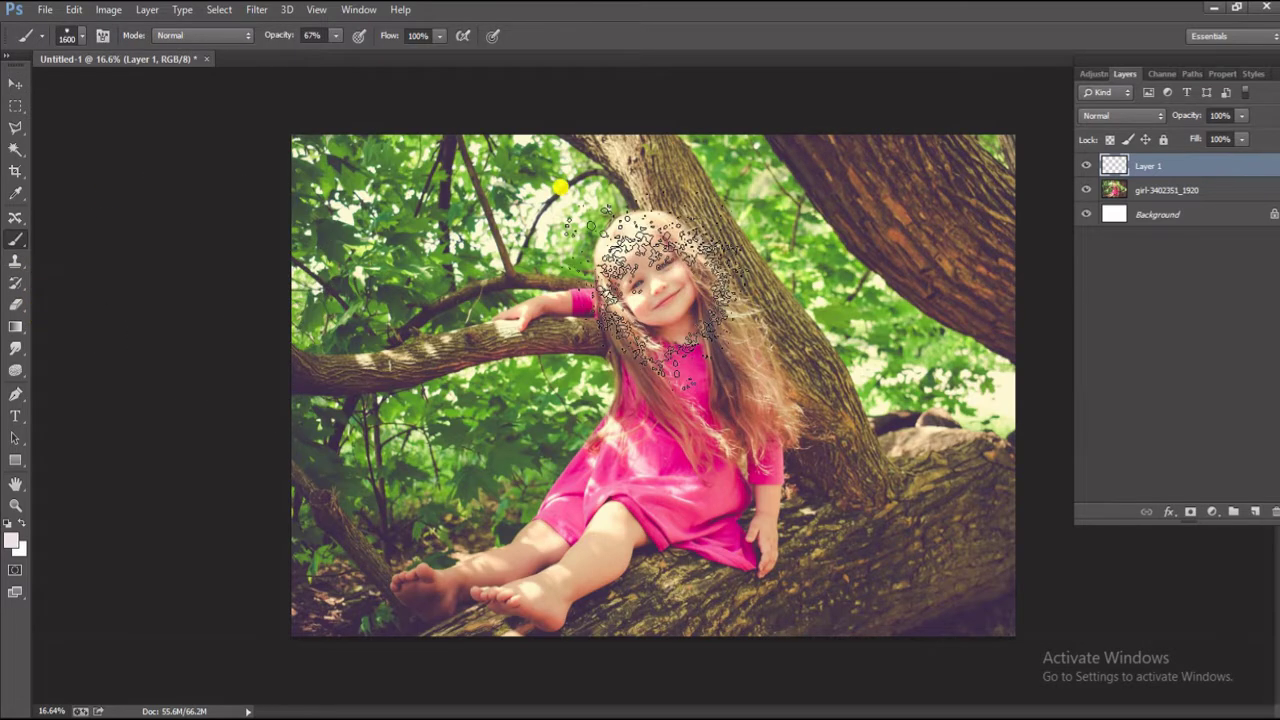
pyautogui.click(79, 40)
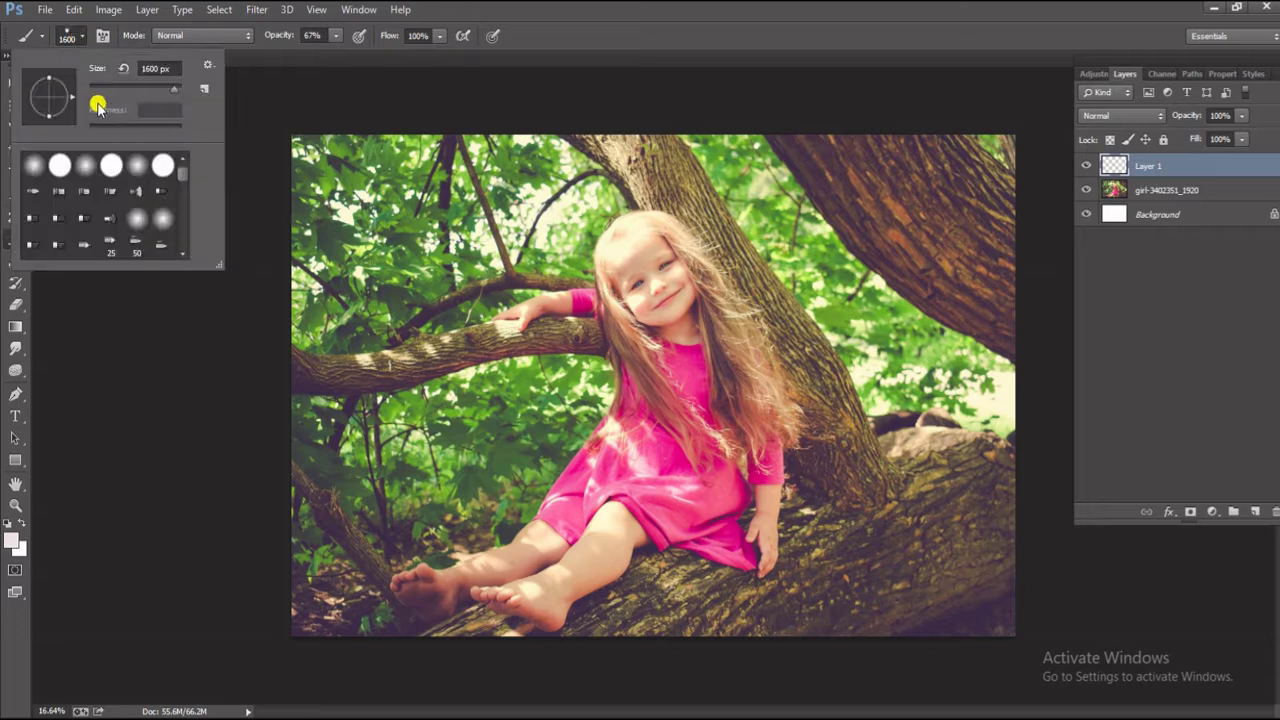
pyautogui.scroll(-3, 180, 185)
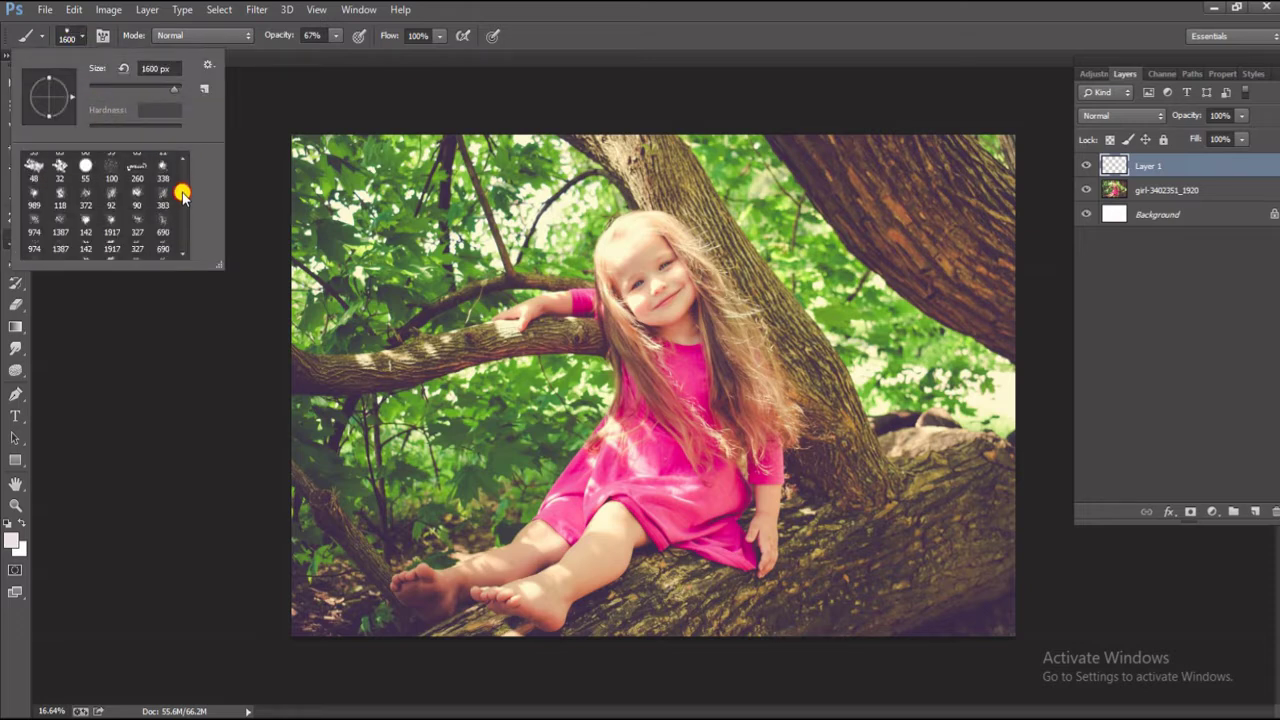
pyautogui.scroll(-3, 178, 190)
pyautogui.scroll(-3, 175, 200)
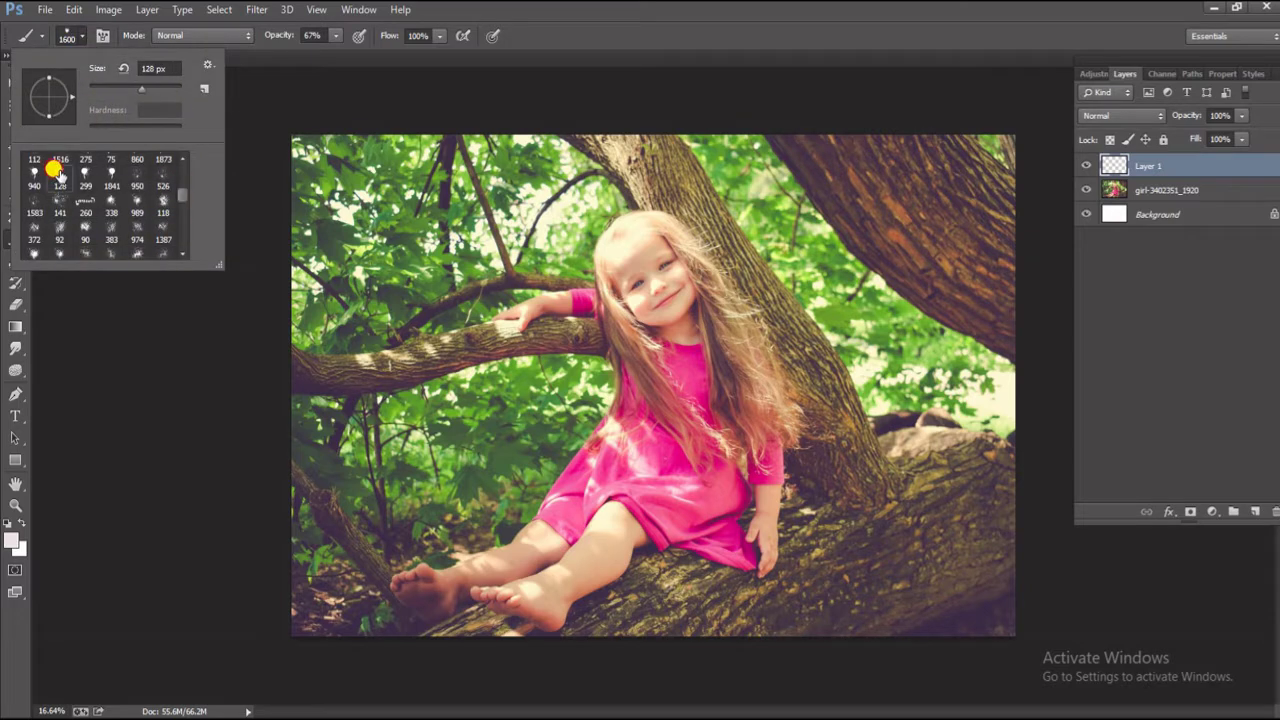
pyautogui.click(133, 340)
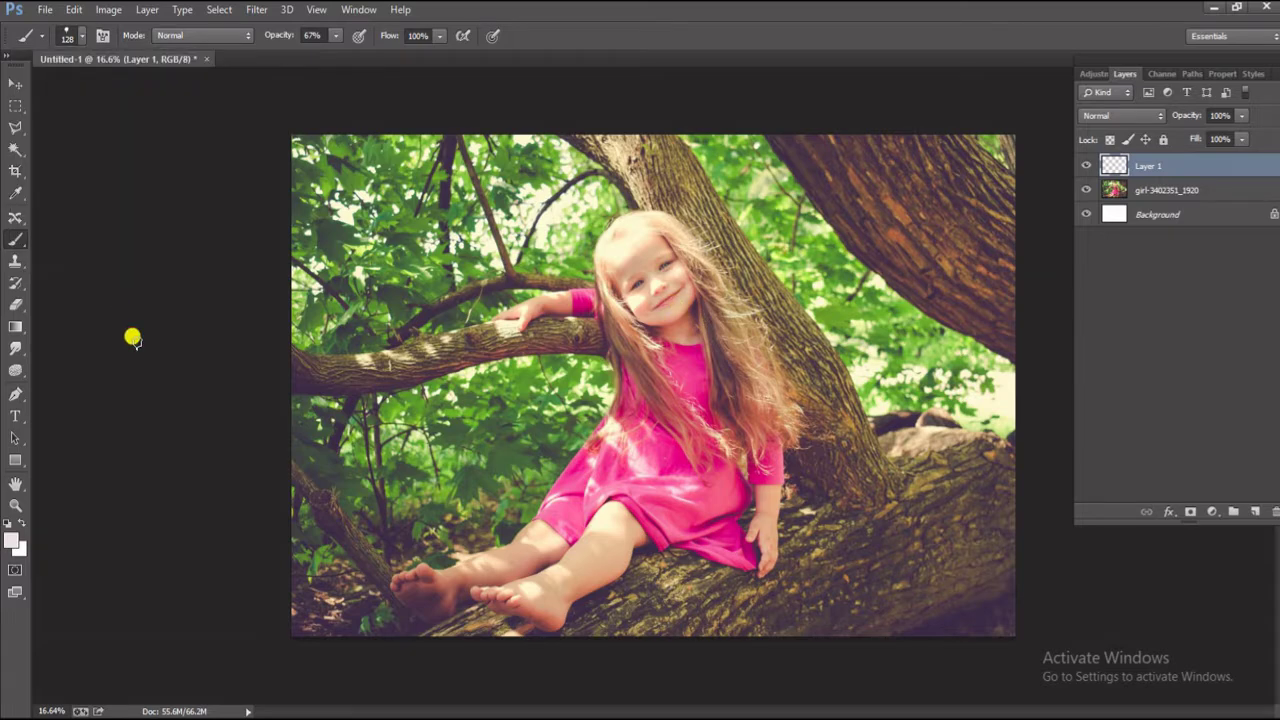
pyautogui.press(']')
pyautogui.press(']')
pyautogui.press(']')
pyautogui.press(']')
pyautogui.press(']')
pyautogui.press(']')
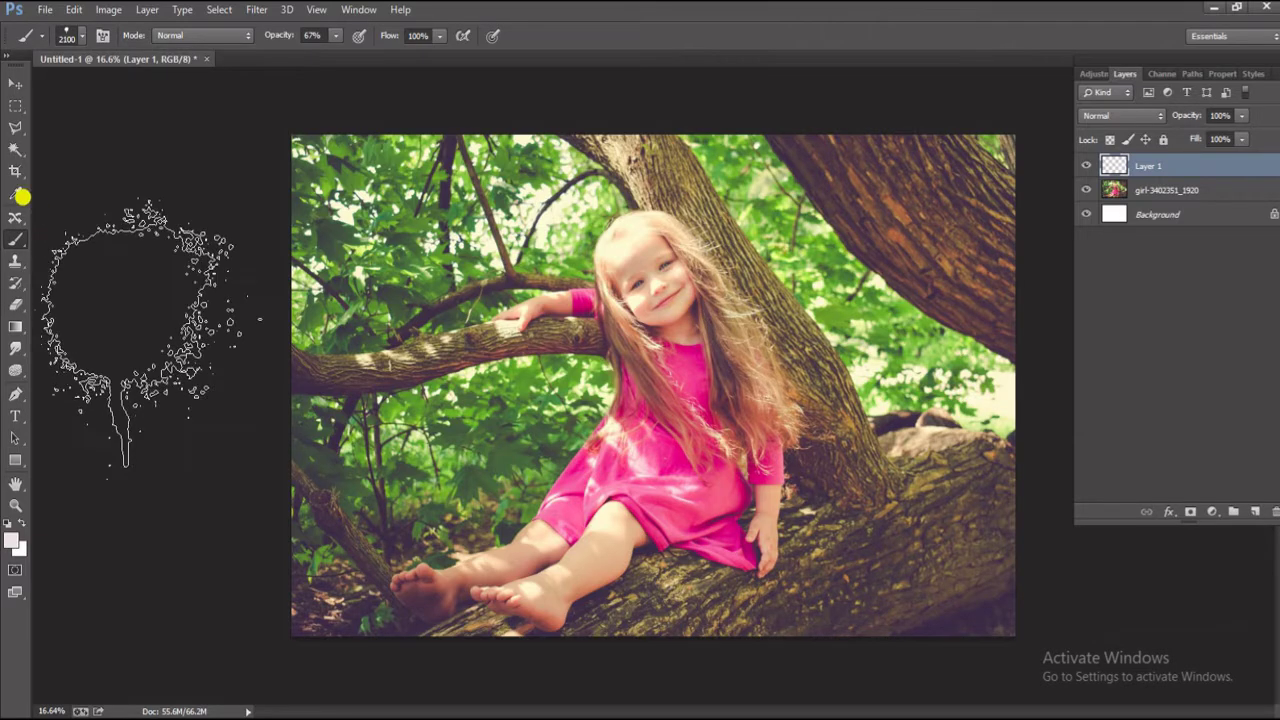
pyautogui.press(']')
pyautogui.press(']')
pyautogui.press(']')
pyautogui.press(']')
pyautogui.press(']')
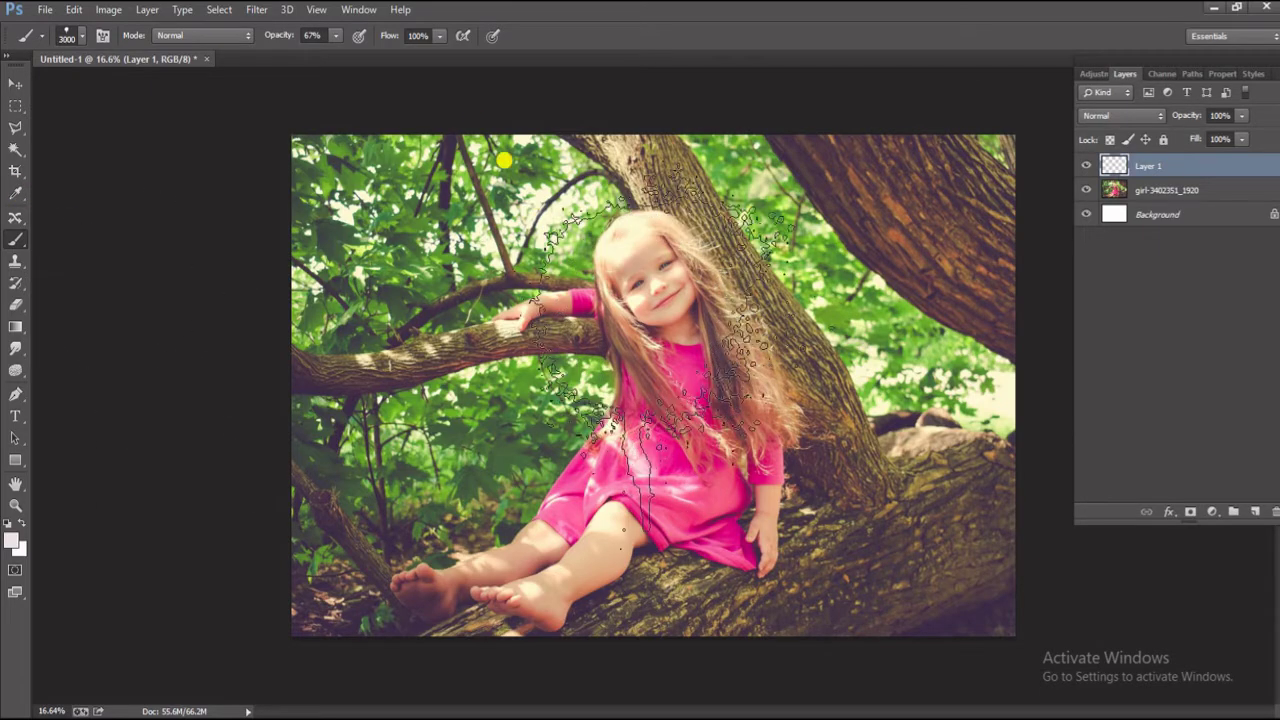
pyautogui.press(']')
pyautogui.press(']')
pyautogui.press(']')
pyautogui.press(']')
pyautogui.press(']')
pyautogui.press(']')
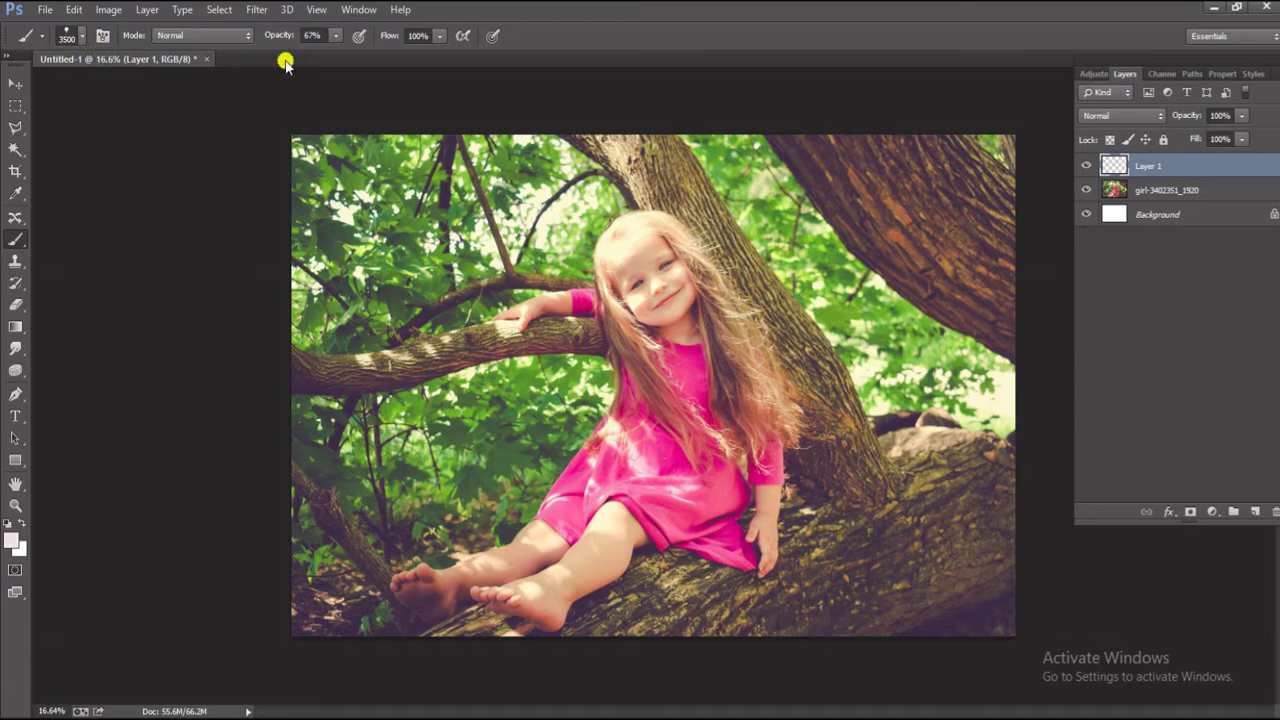
# Raise brush opacity to 100% and stamp a white splatter over the girl's face.
pyautogui.click(338, 37)
pyautogui.moveTo(338, 55); pyautogui.dragTo(406, 57)
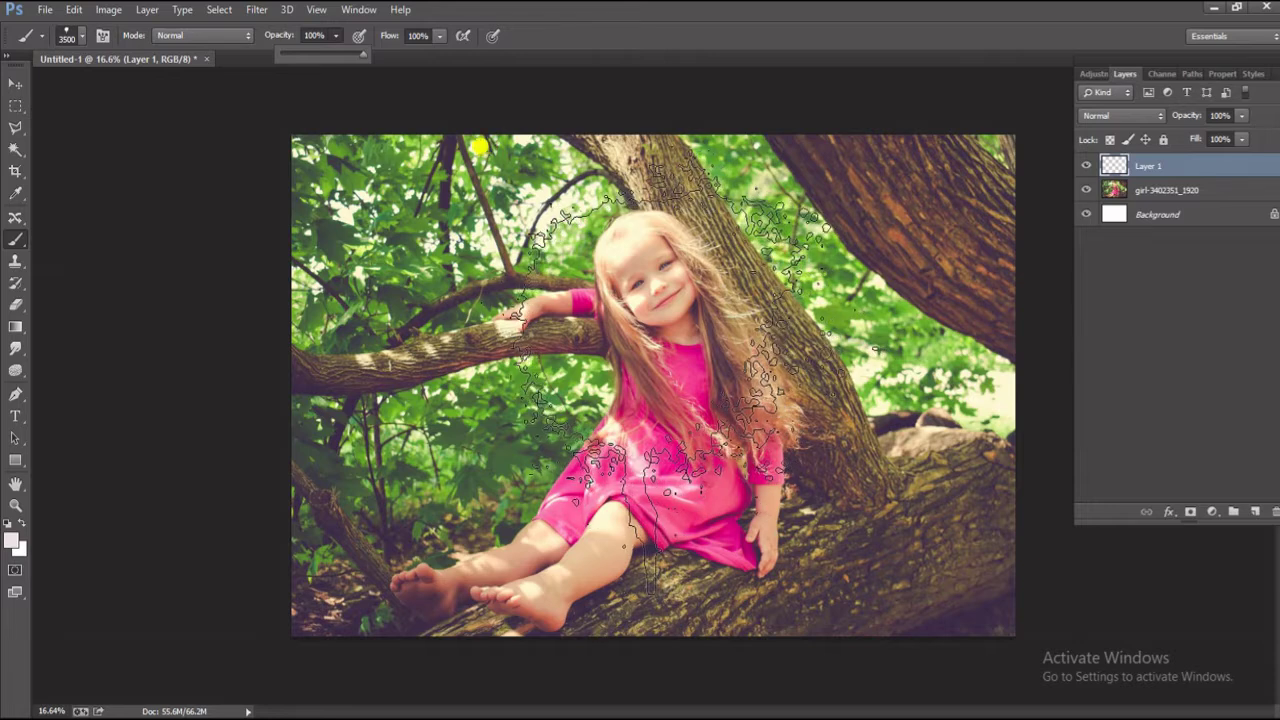
pyautogui.click(668, 376)
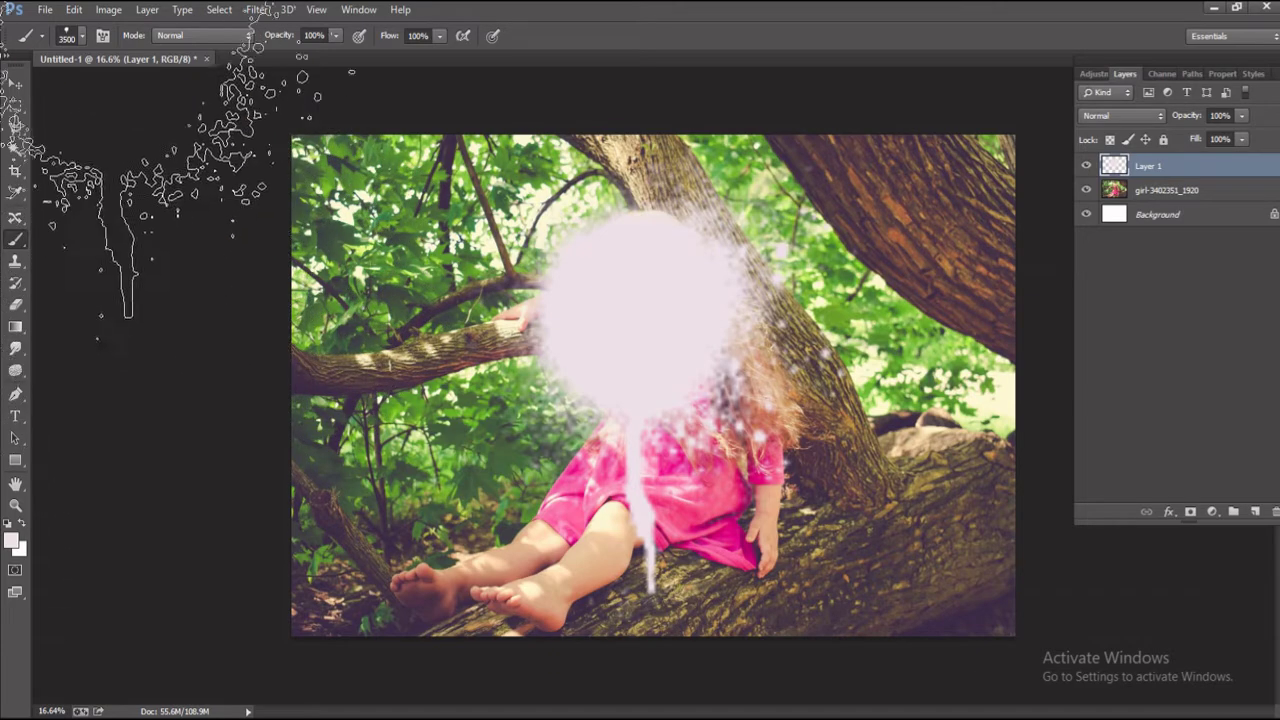
# Stamp splatter preset 275 at 90% opacity and 2400 px over the girl's lap.
pyautogui.click(82, 37)
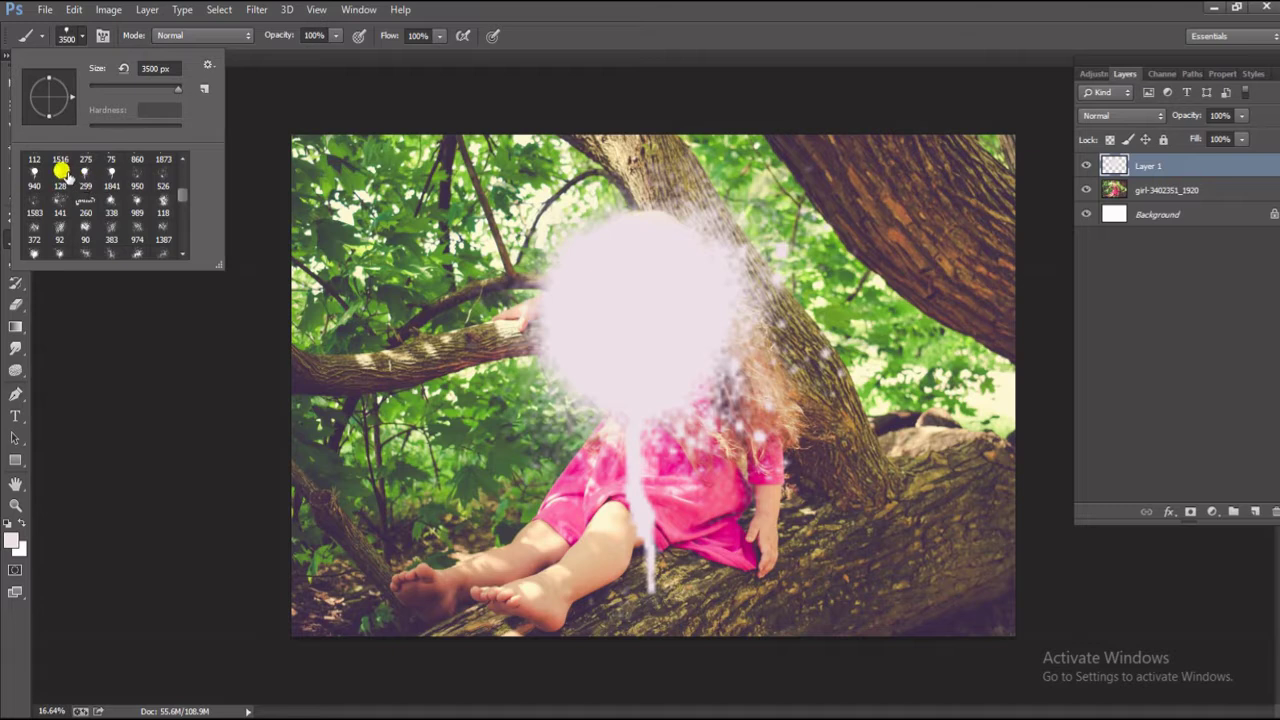
pyautogui.click(85, 177)
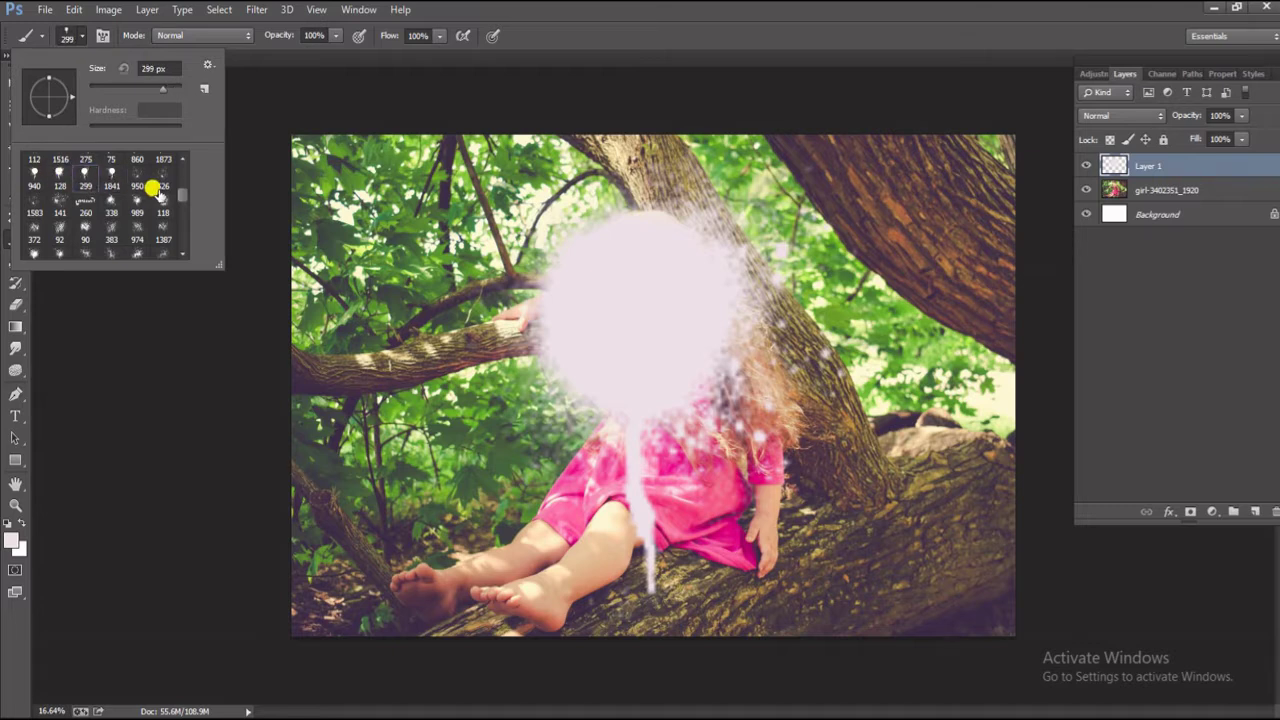
pyautogui.scroll(1, 181, 196)
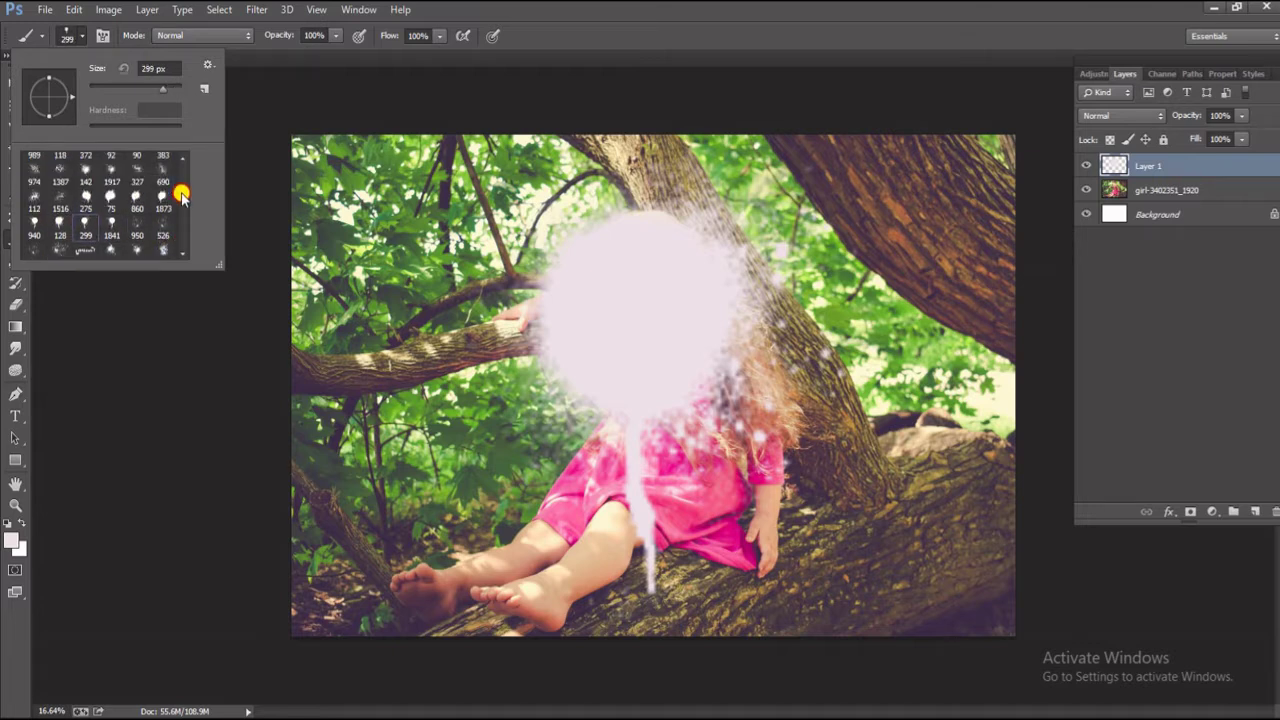
pyautogui.click(86, 196)
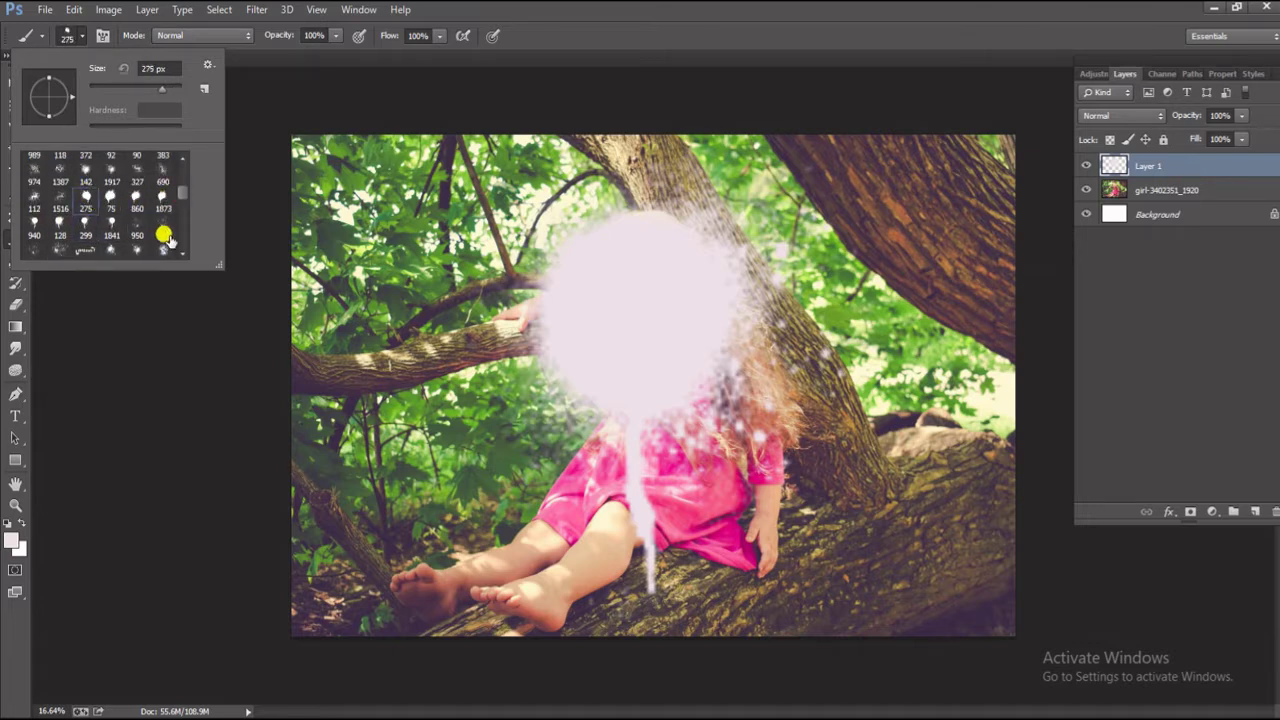
pyautogui.click(333, 37)
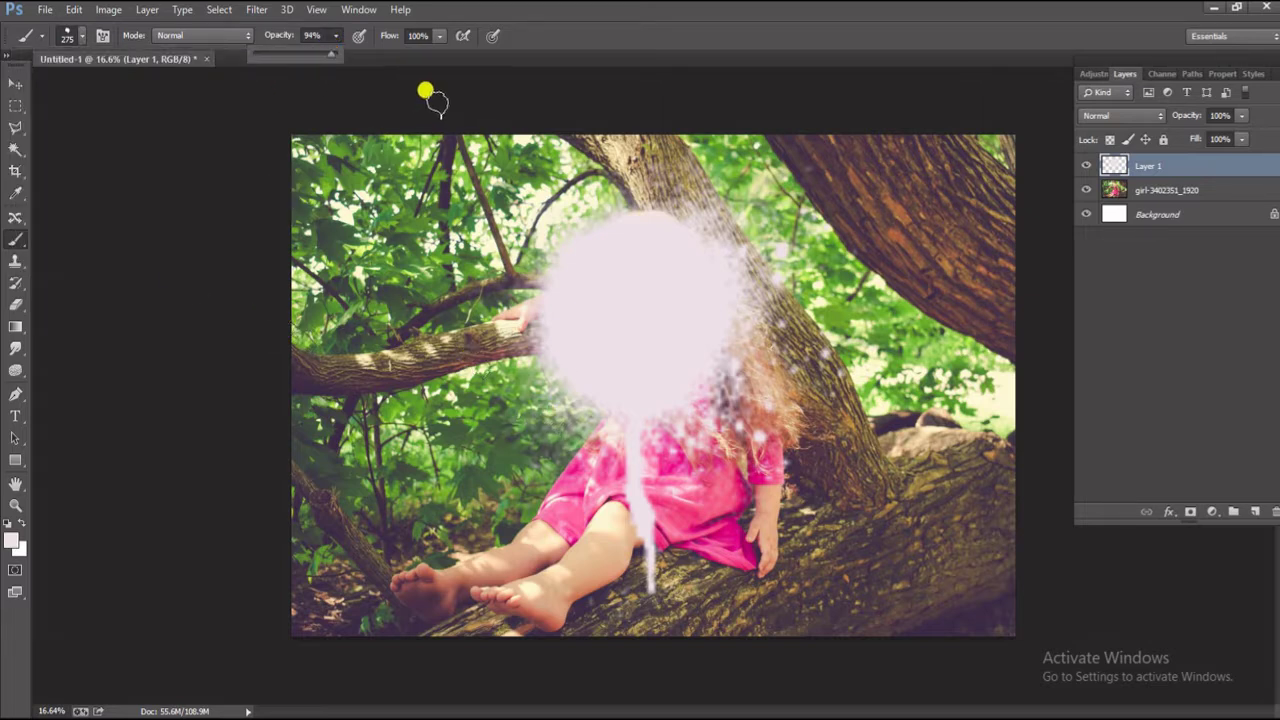
pyautogui.click(334, 38)
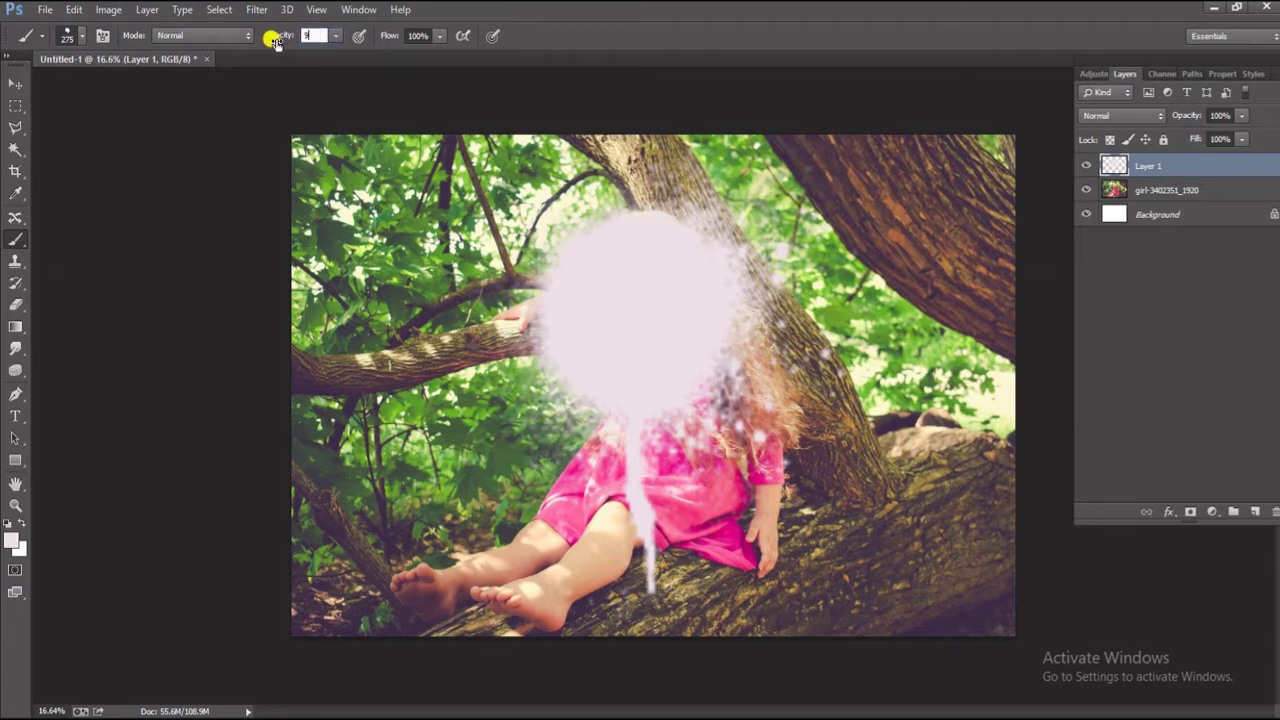
pyautogui.write('0')
pyautogui.press('Return')
pyautogui.press('Return')
pyautogui.press(']')
pyautogui.press(']')
pyautogui.press(']')
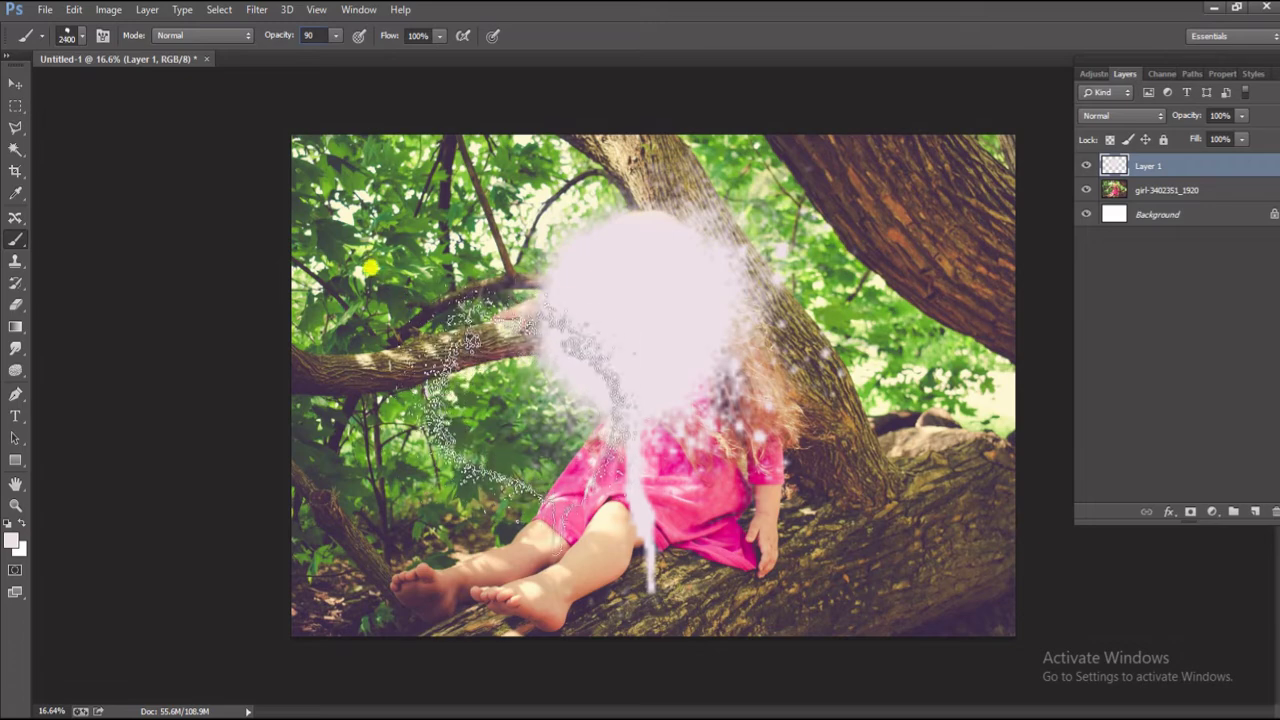
pyautogui.press(']')
pyautogui.press(']')
pyautogui.press(']')
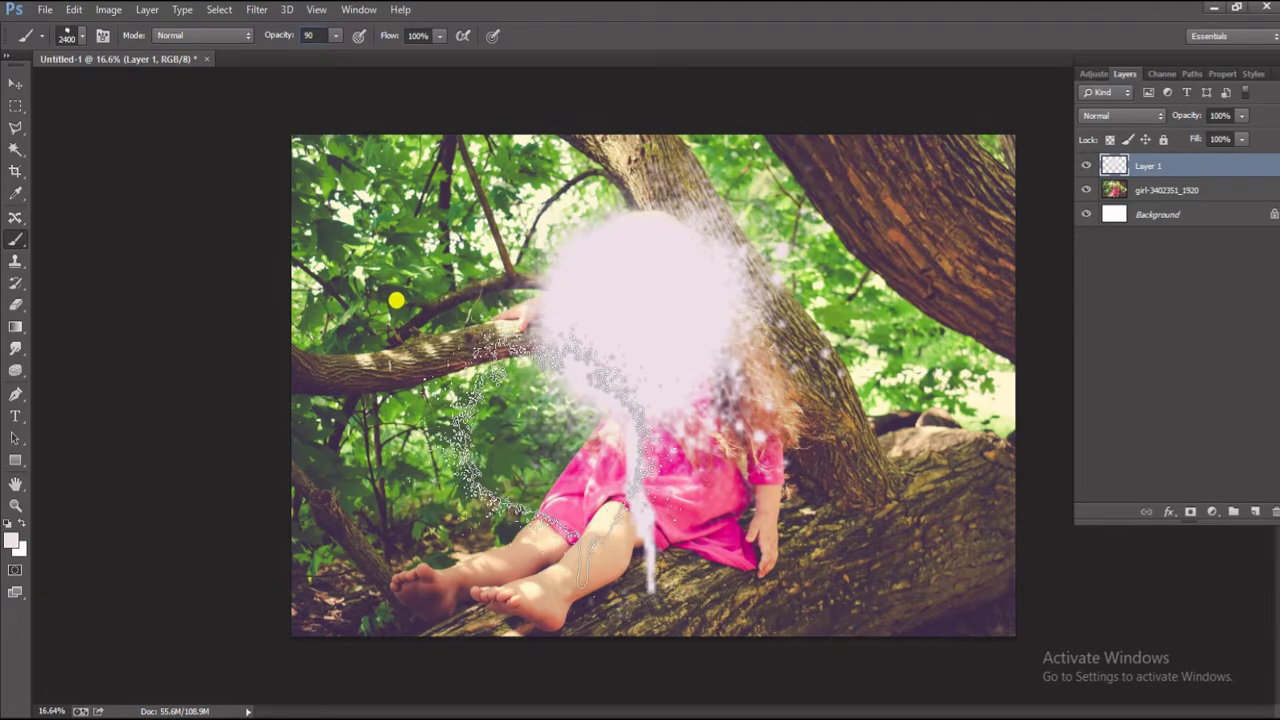
pyautogui.click(555, 440)
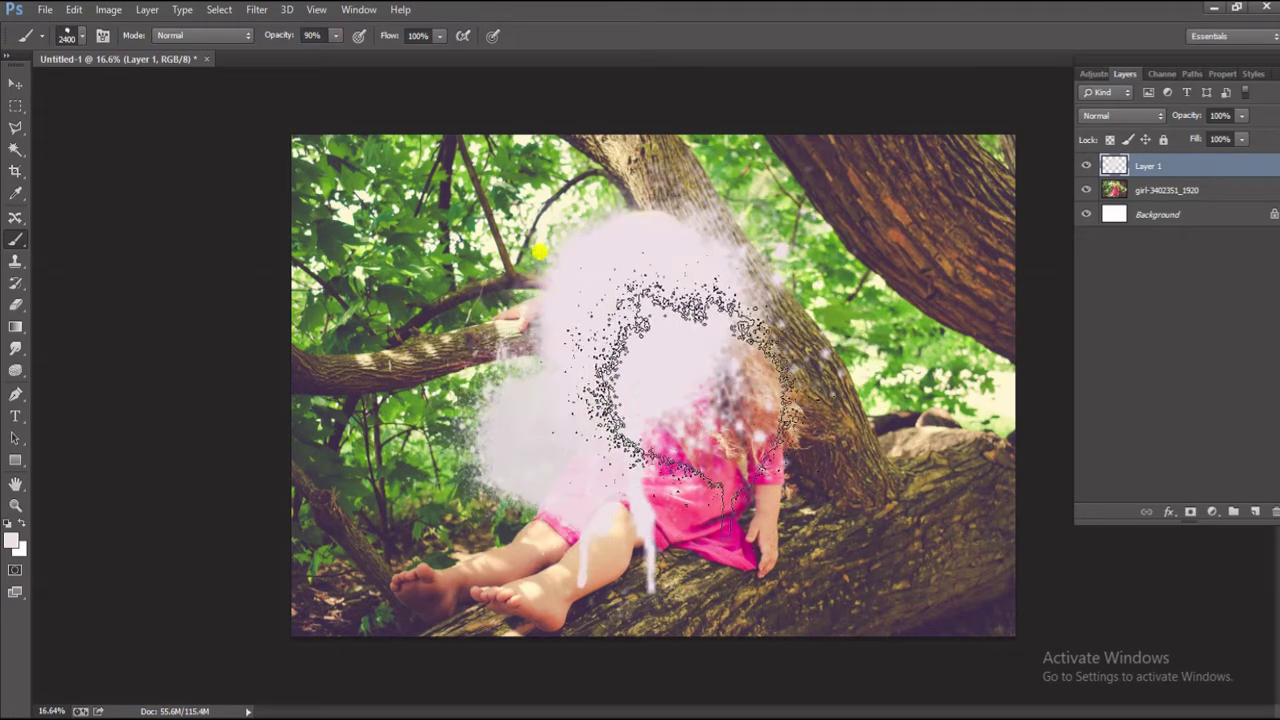
# Stamp the 75 splatter preset at 80% opacity and 3000 px over the right trunk.
pyautogui.click(75, 38)
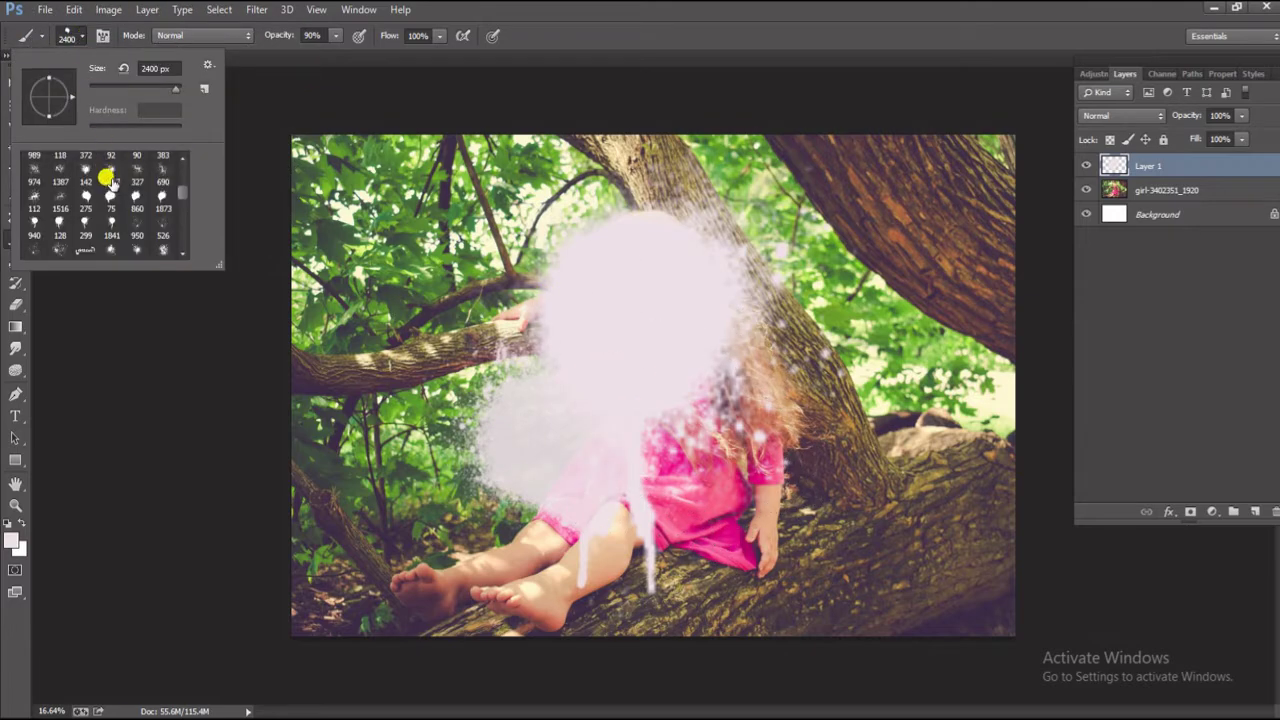
pyautogui.click(110, 198)
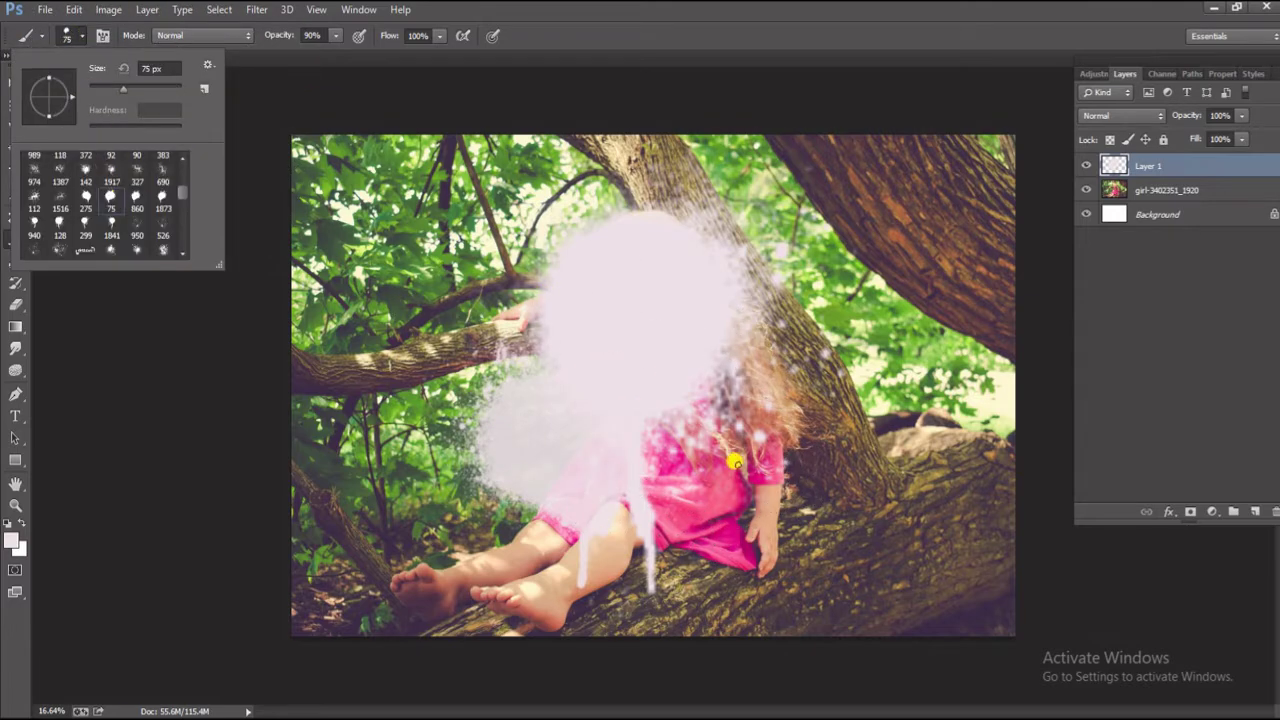
pyautogui.click(161, 436)
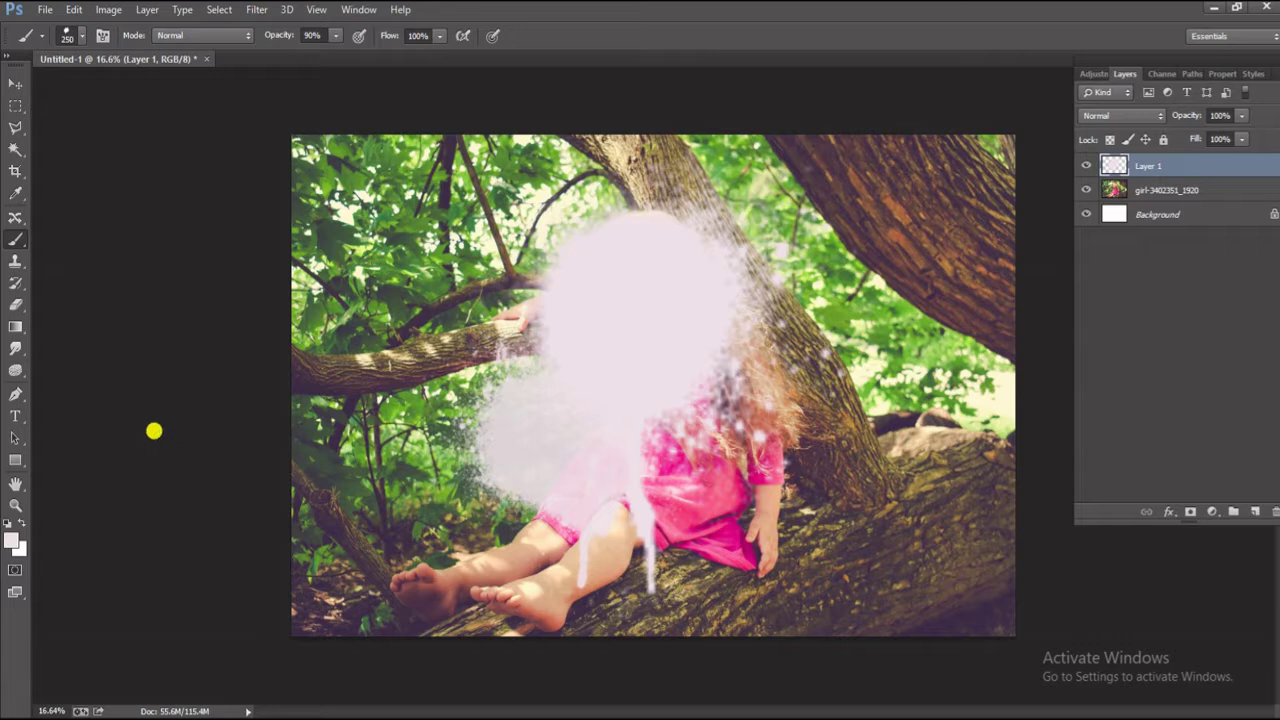
pyautogui.press(']')
pyautogui.press(']')
pyautogui.press(']')
pyautogui.click(312, 33)
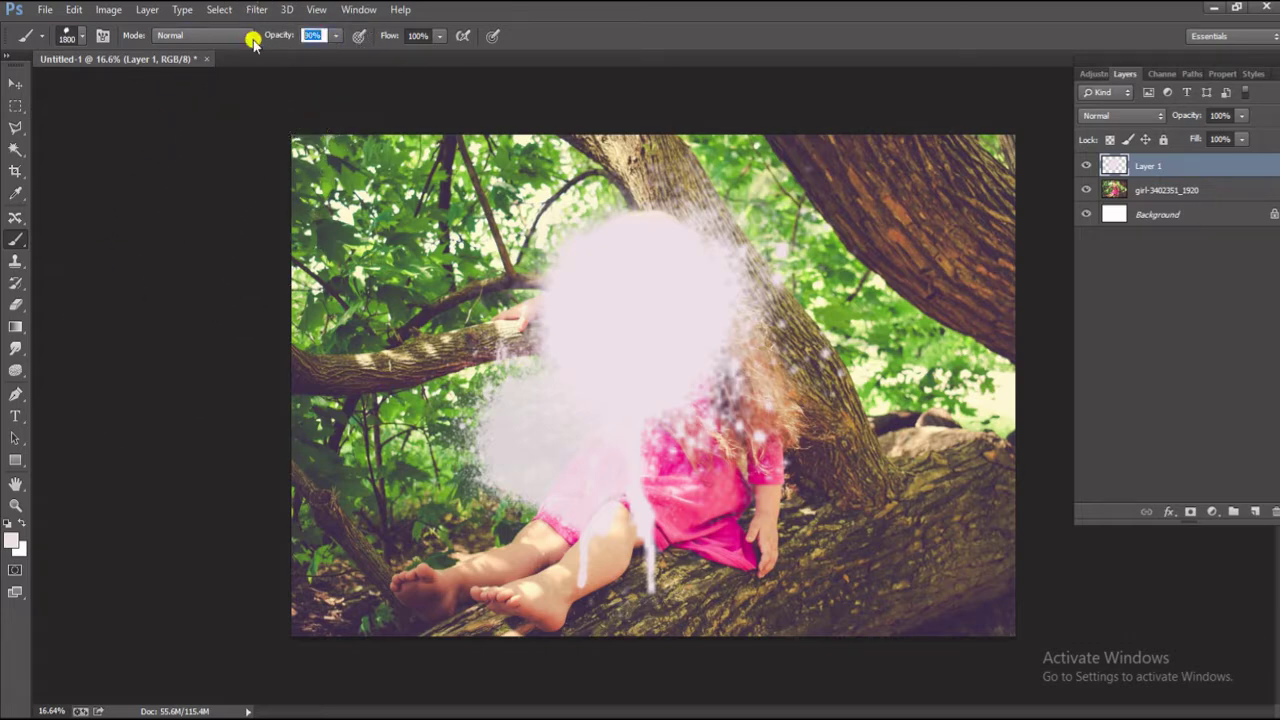
pyautogui.write('80')
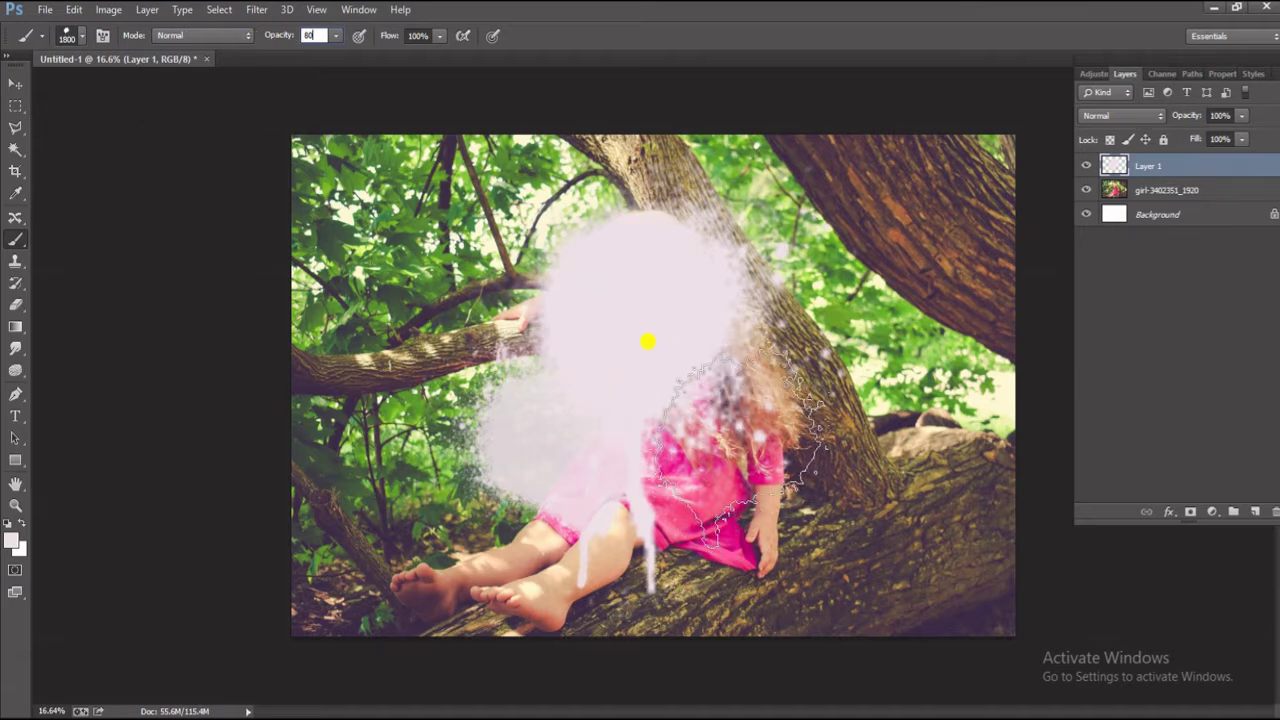
pyautogui.press(']')
pyautogui.press(']')
pyautogui.press(']')
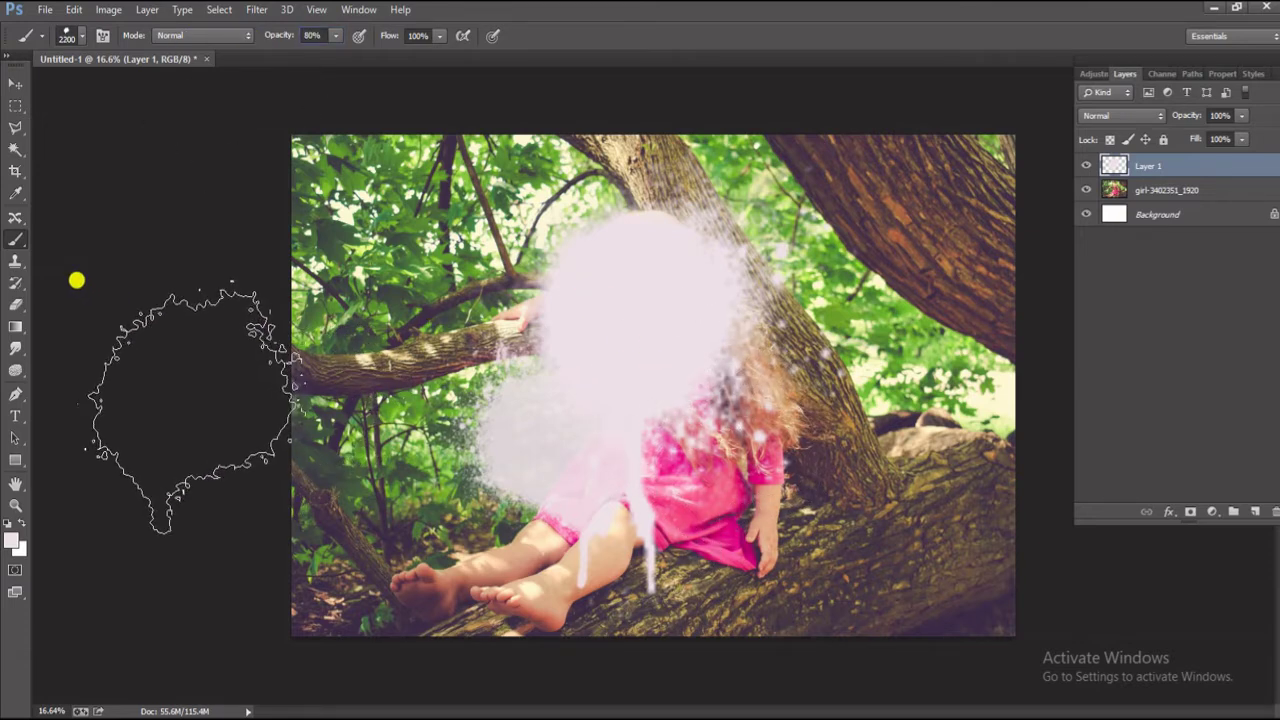
pyautogui.press(']')
pyautogui.press(']')
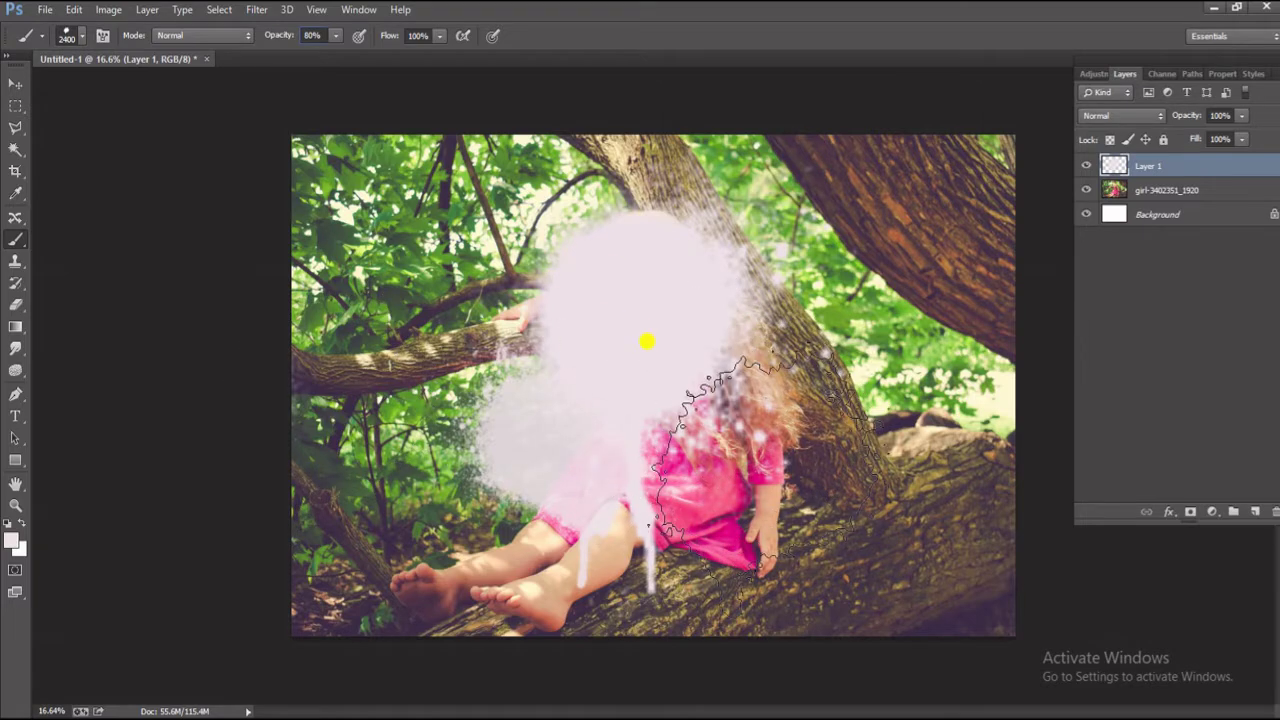
pyautogui.press(']')
pyautogui.press(']')
pyautogui.press(']')
pyautogui.press(']')
pyautogui.press(']')
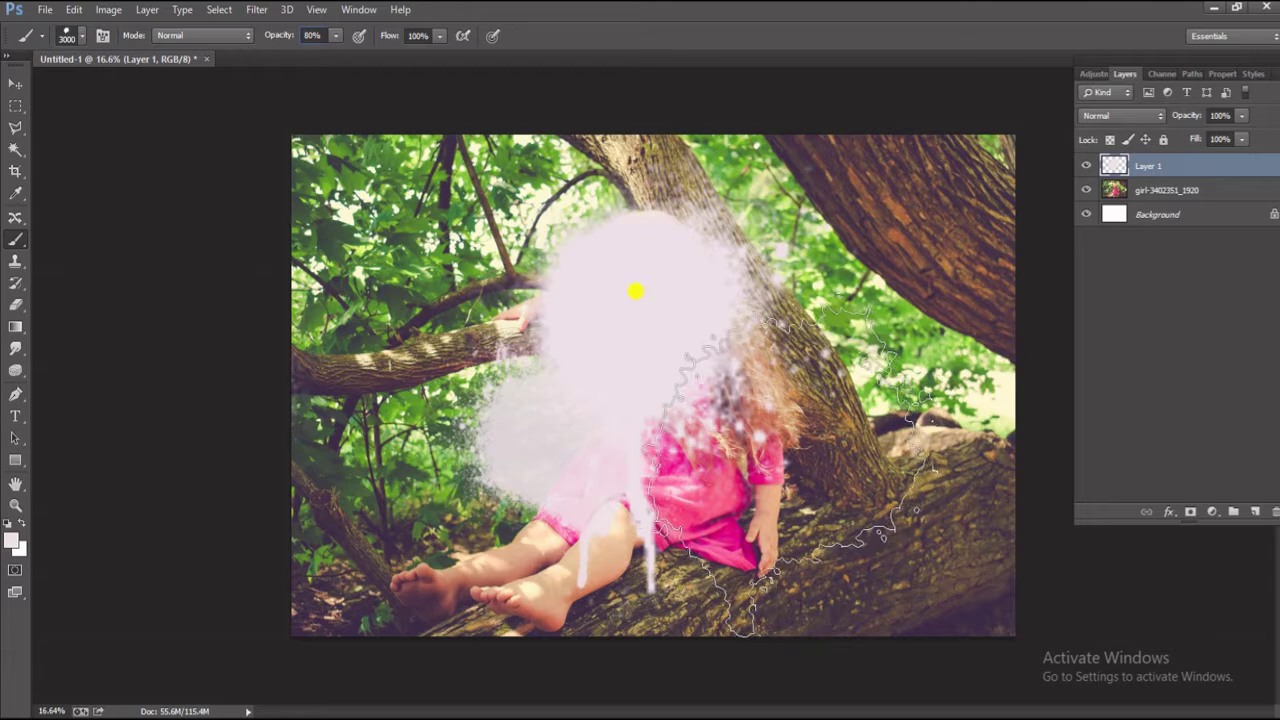
pyautogui.click(627, 290)
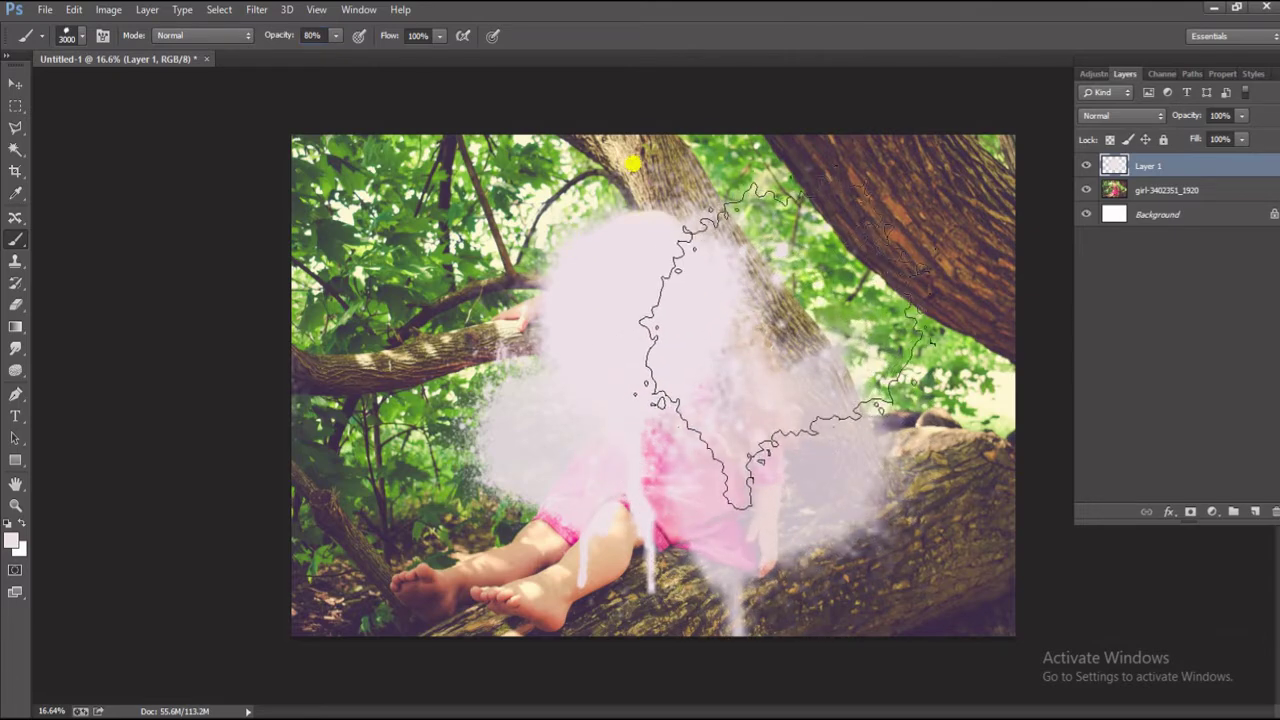
# Stamp splatter preset 940 at 3700 px over the upper-left trees, then at 70% down the left side.
pyautogui.click(79, 36)
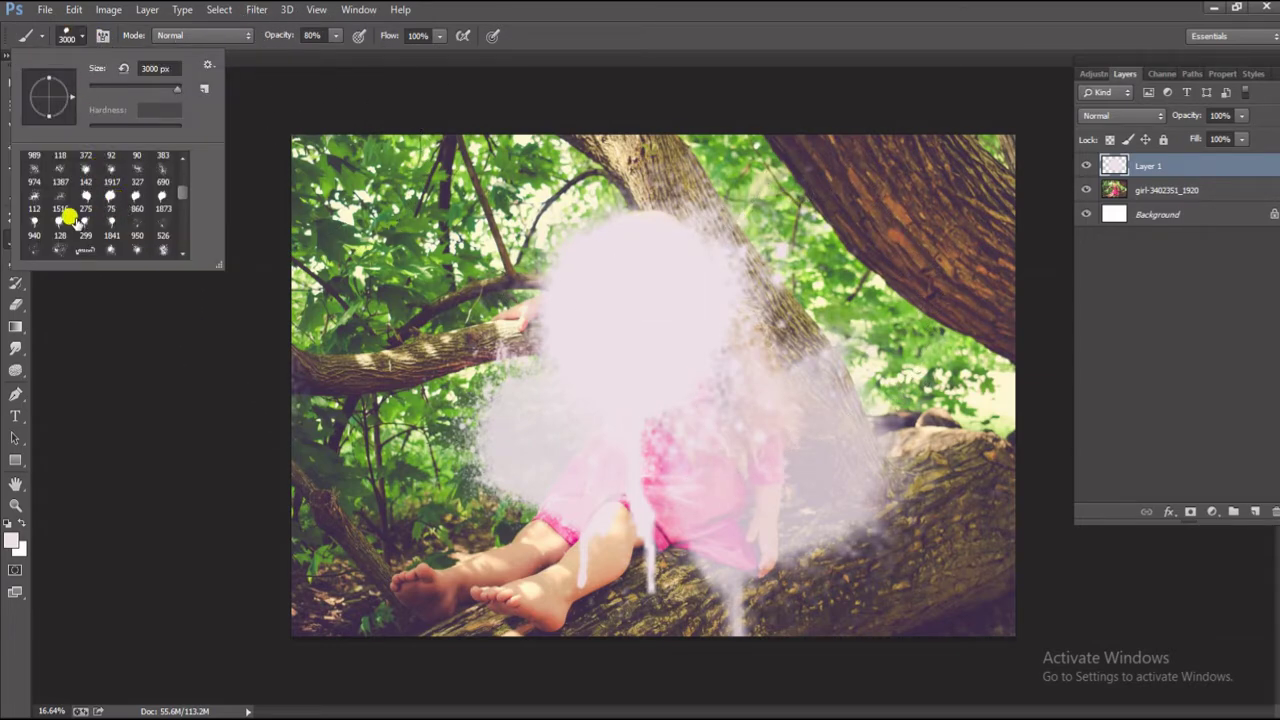
pyautogui.click(34, 222)
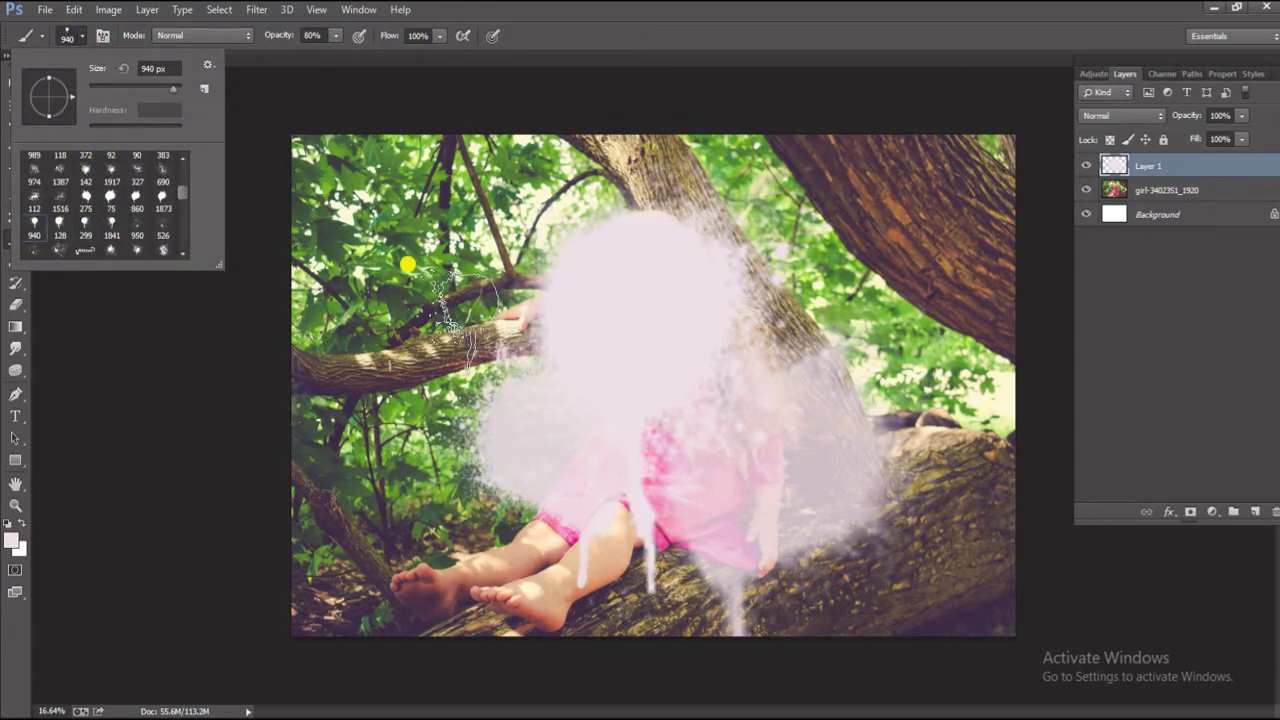
pyautogui.click(130, 320)
pyautogui.press(']')
pyautogui.press(']')
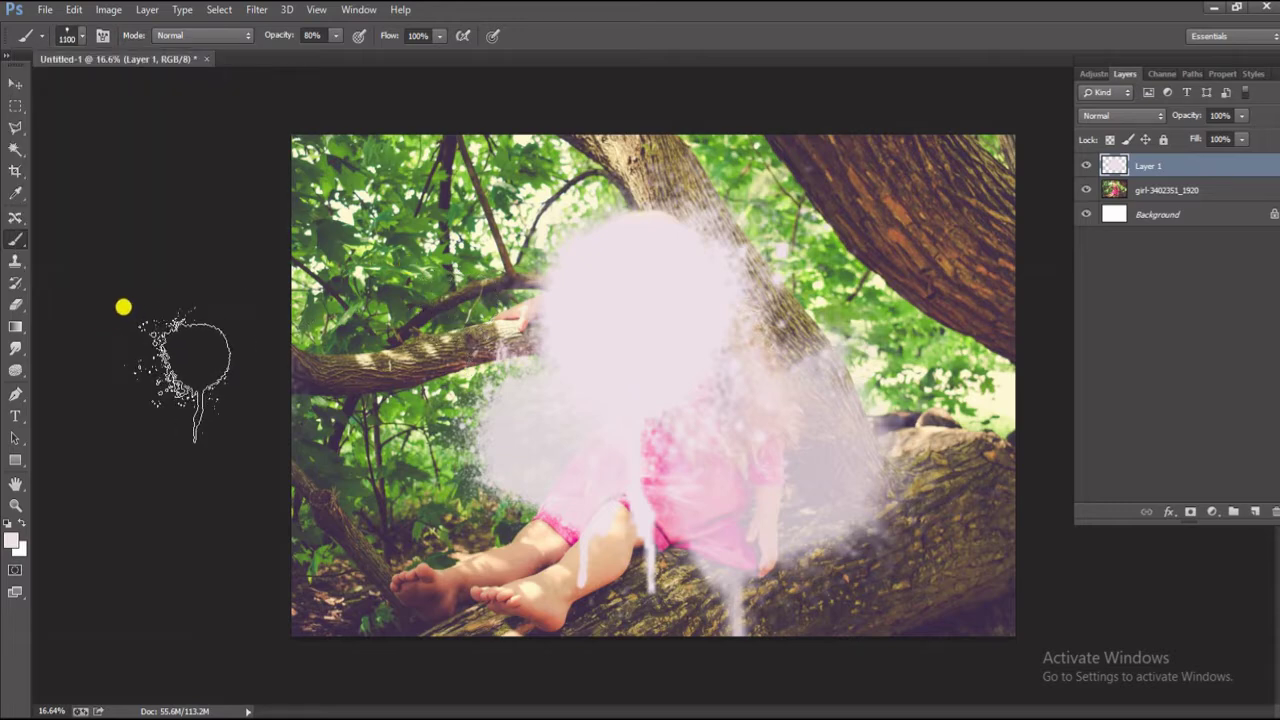
pyautogui.press(']')
pyautogui.press(']')
pyautogui.press(']')
pyautogui.press(']')
pyautogui.press(']')
pyautogui.press(']')
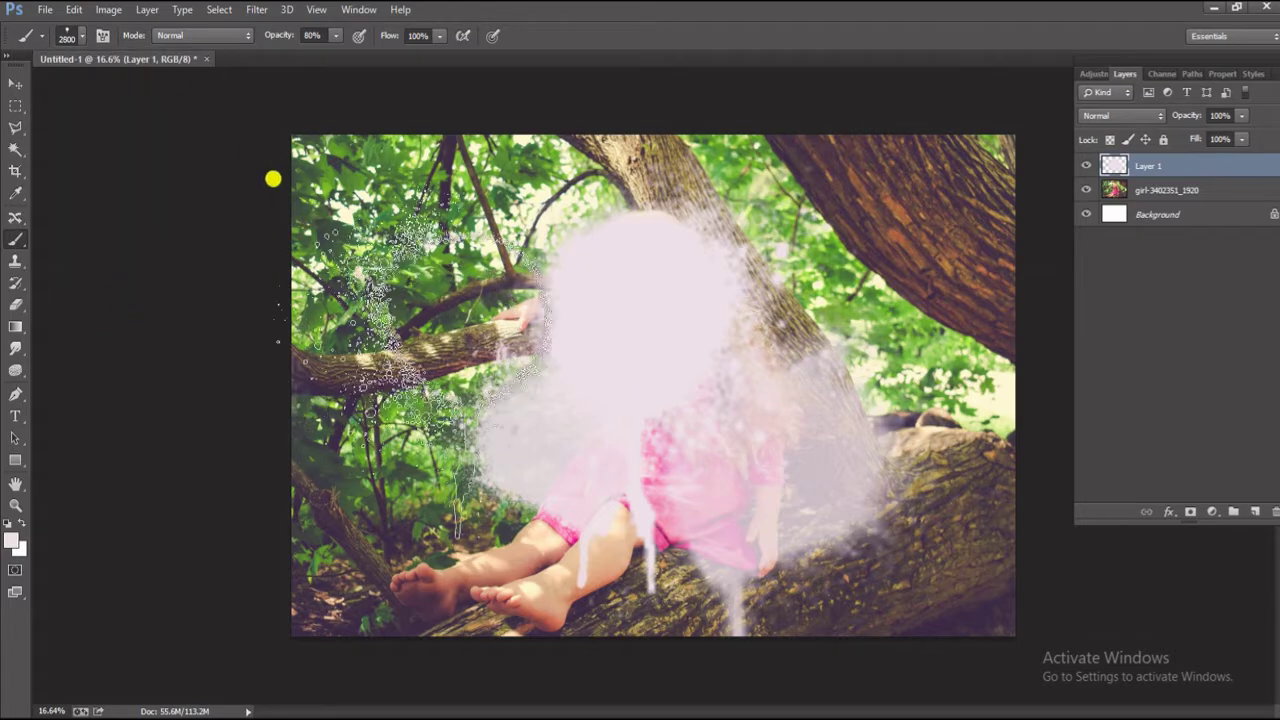
pyautogui.press(']')
pyautogui.press(']')
pyautogui.press(']')
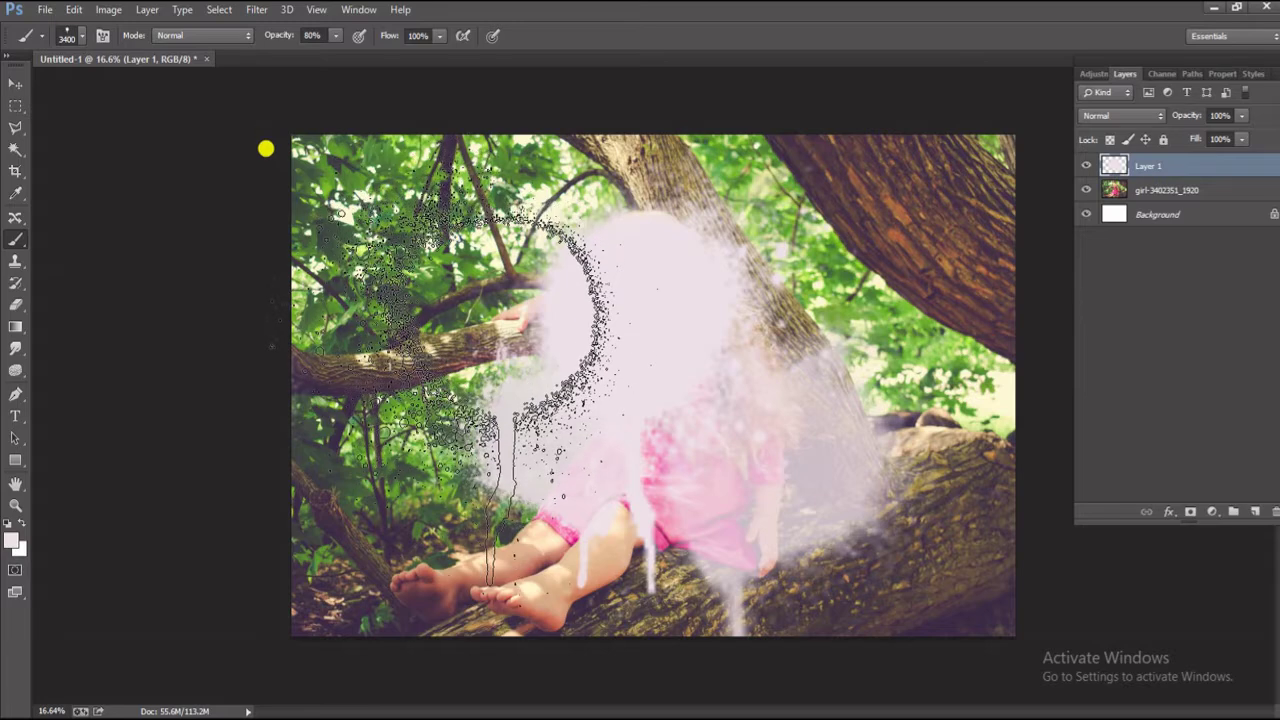
pyautogui.press(']')
pyautogui.press(']')
pyautogui.press(']')
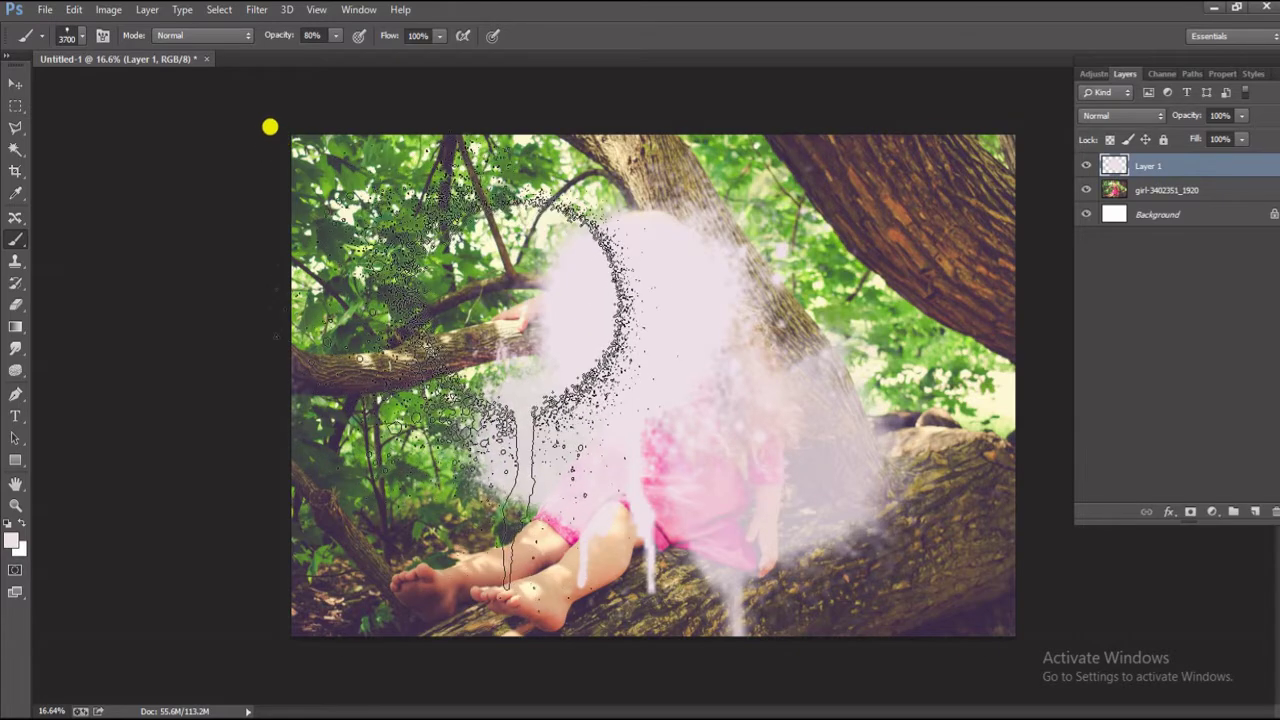
pyautogui.click(263, 120)
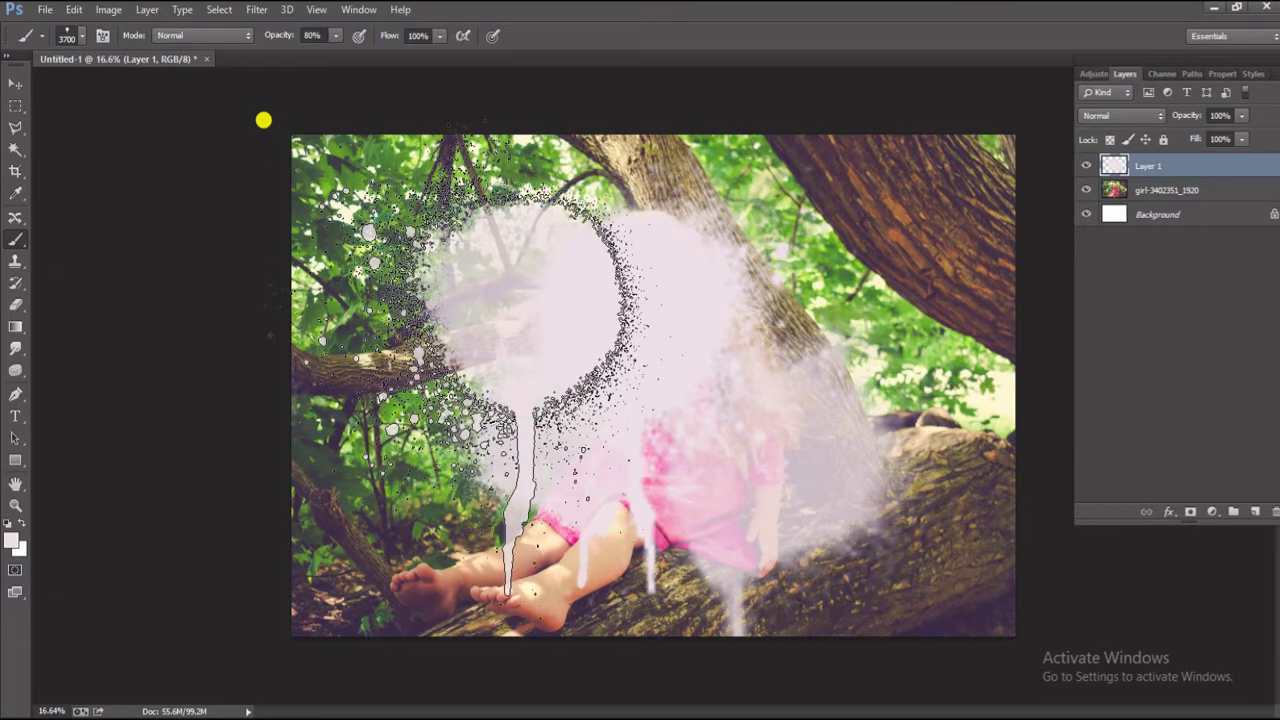
pyautogui.click(334, 36)
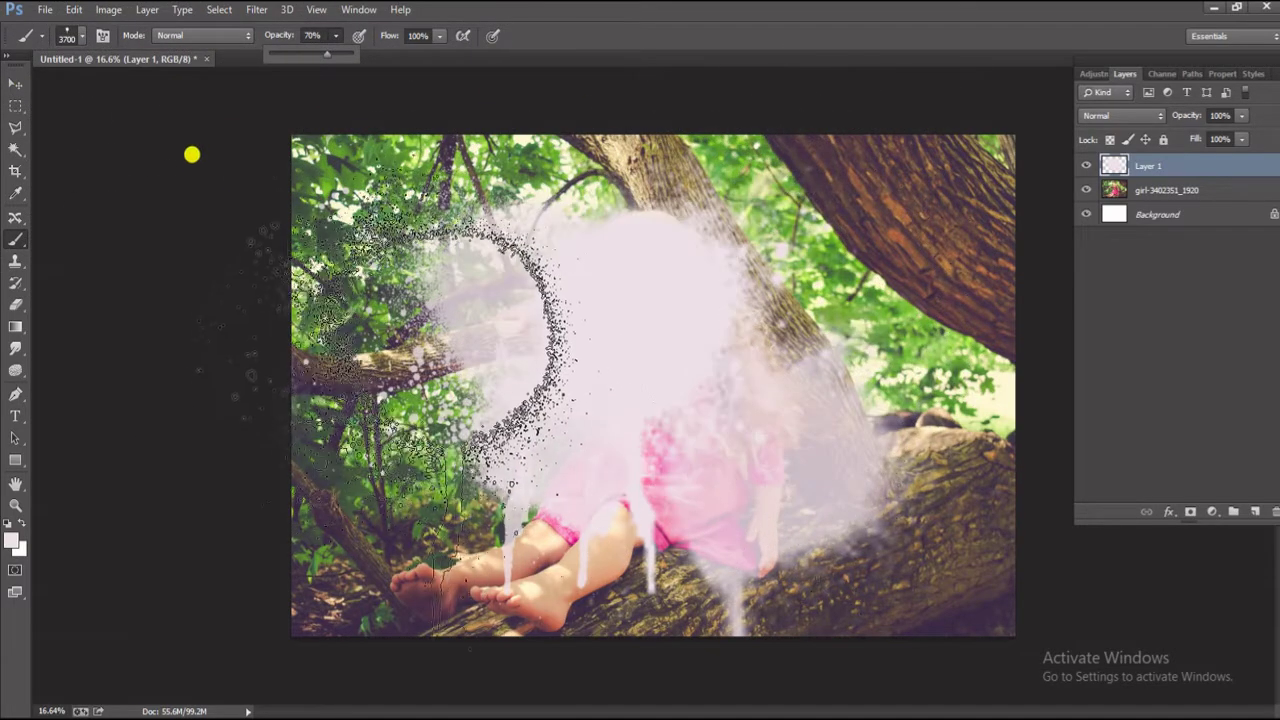
pyautogui.click(209, 287)
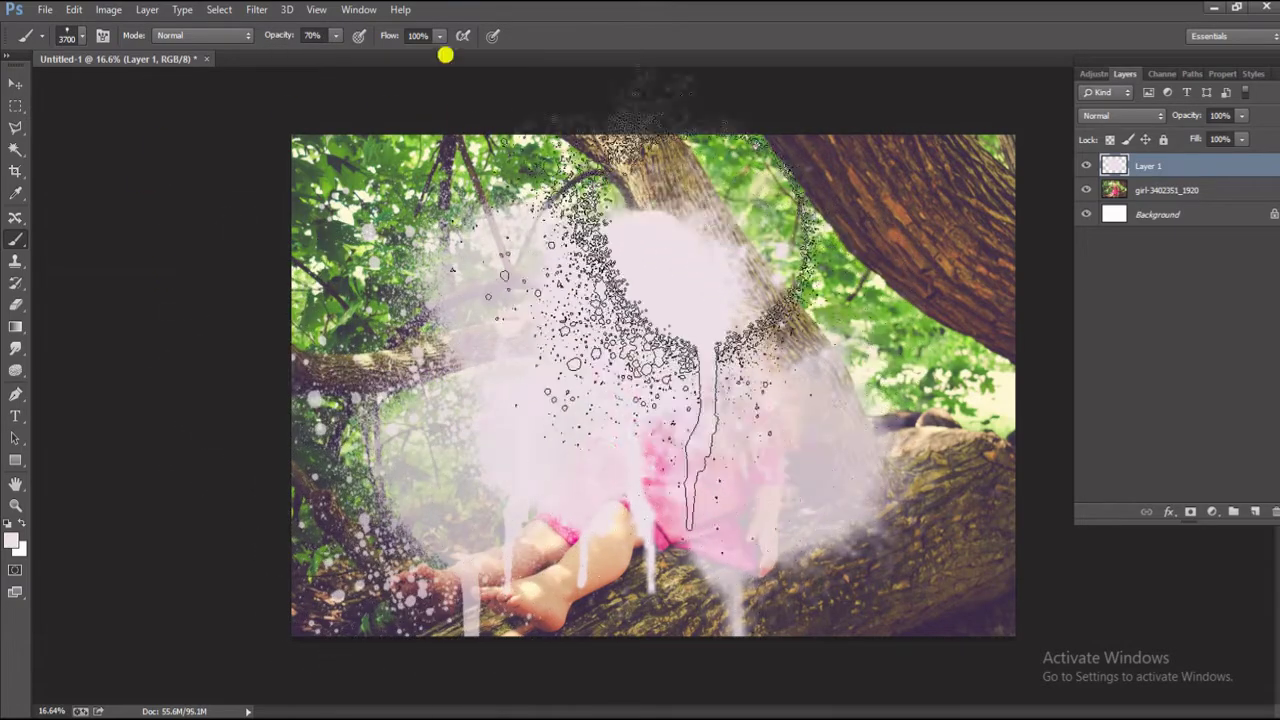
# Stamp splatter preset 1873 at 3700 px over the right side of the photo.
pyautogui.click(84, 40)
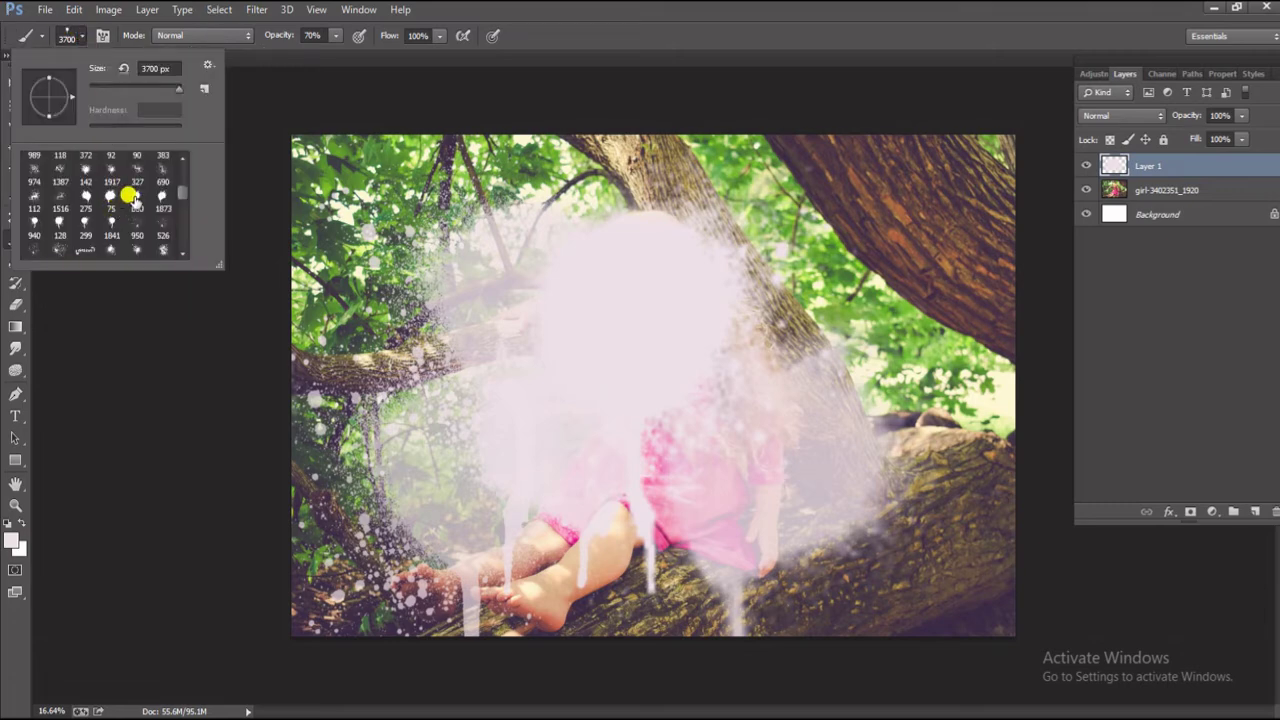
pyautogui.click(163, 198)
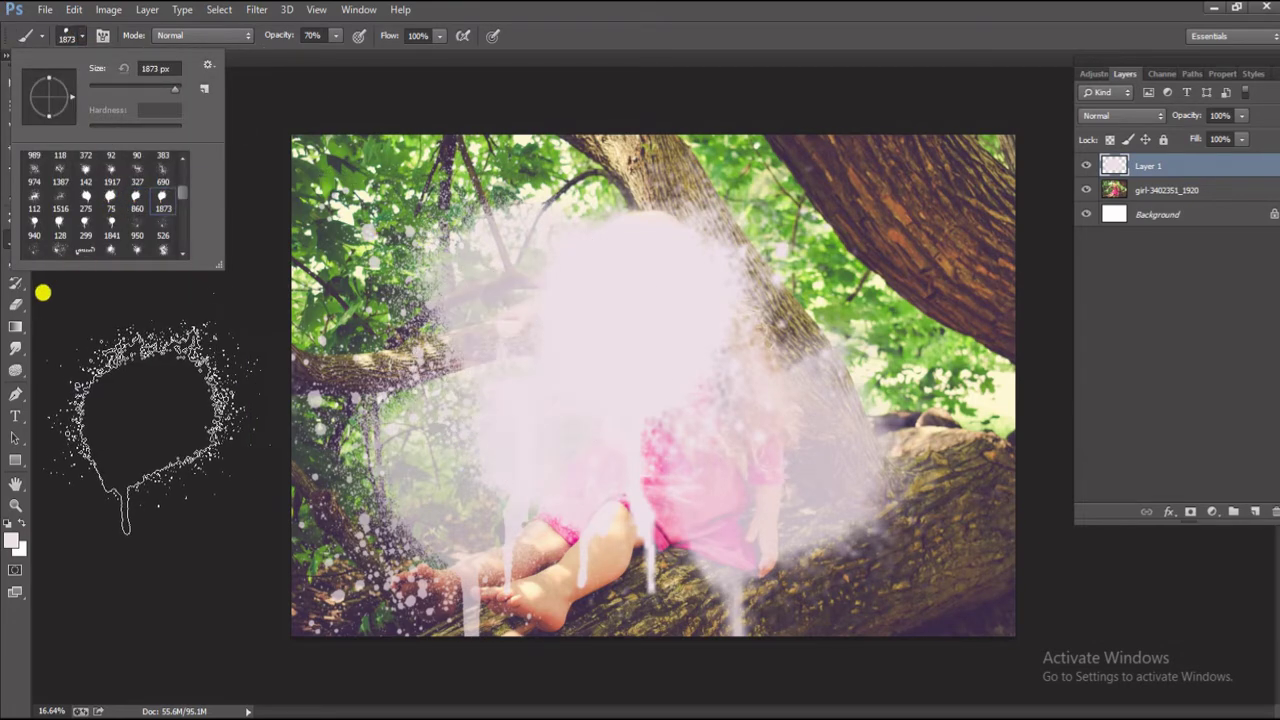
pyautogui.click(44, 289)
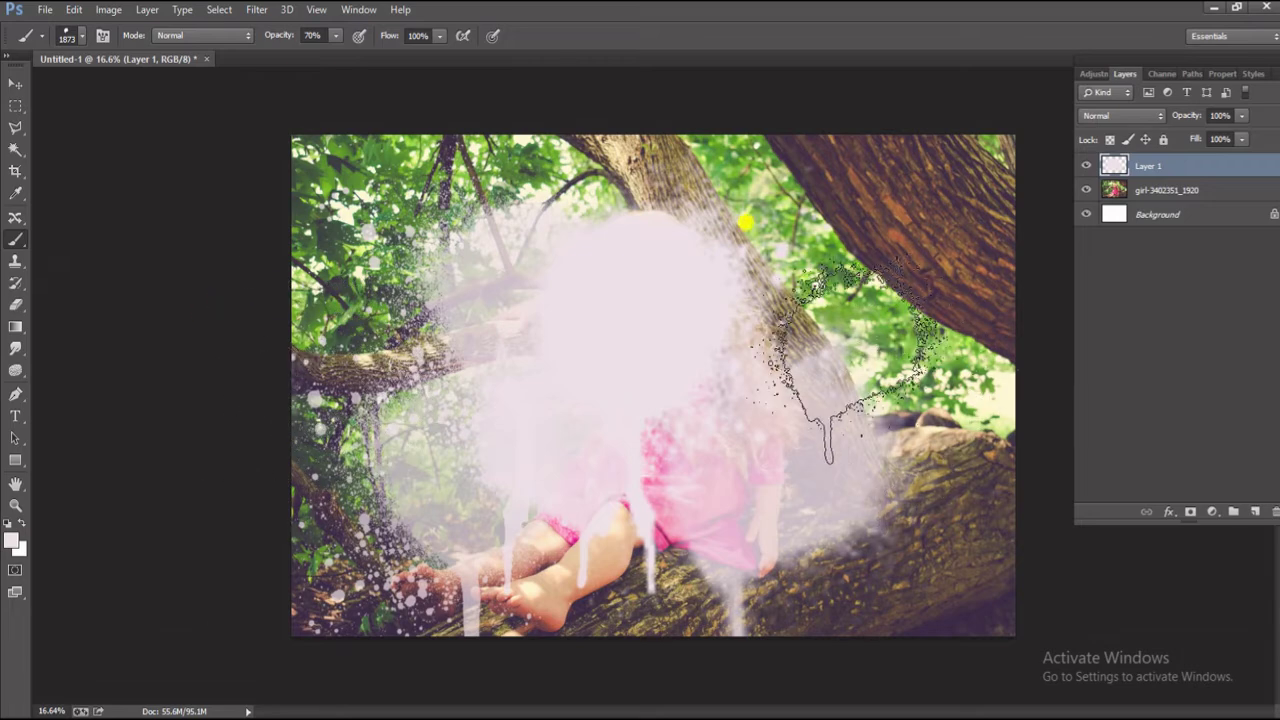
pyautogui.press(']')
pyautogui.press(']')
pyautogui.press(']')
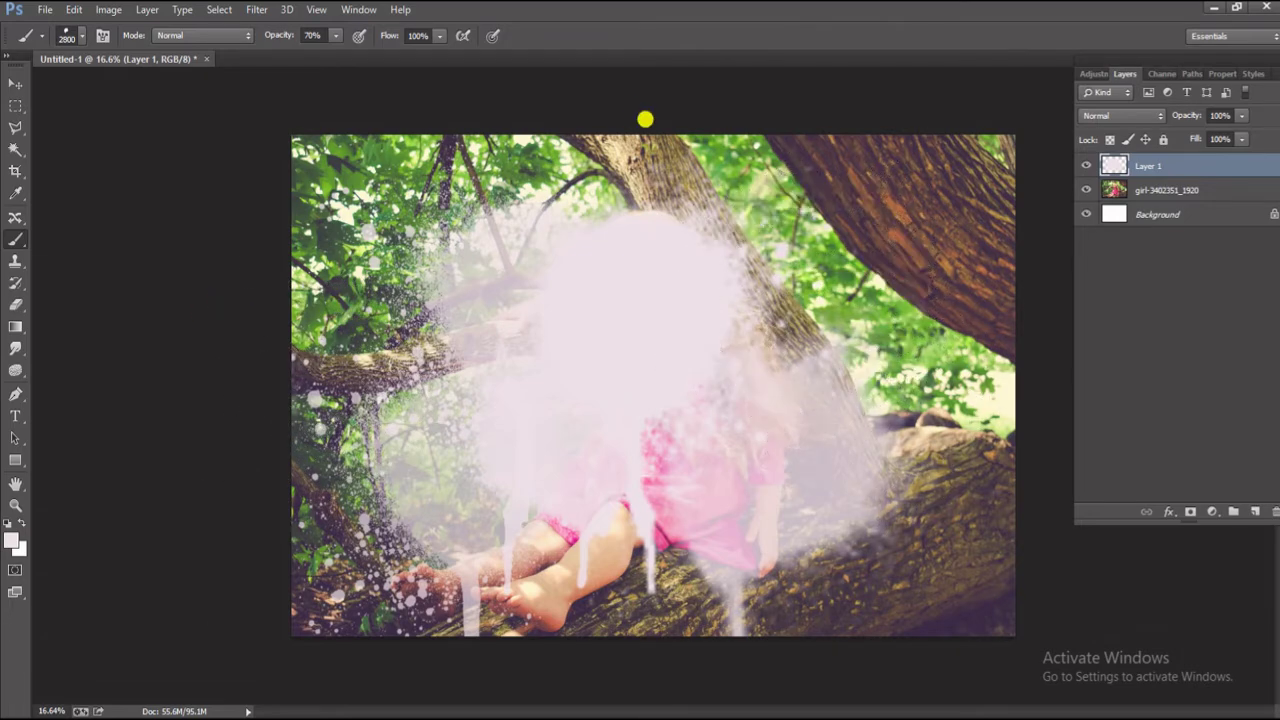
pyautogui.press(']')
pyautogui.press(']')
pyautogui.press(']')
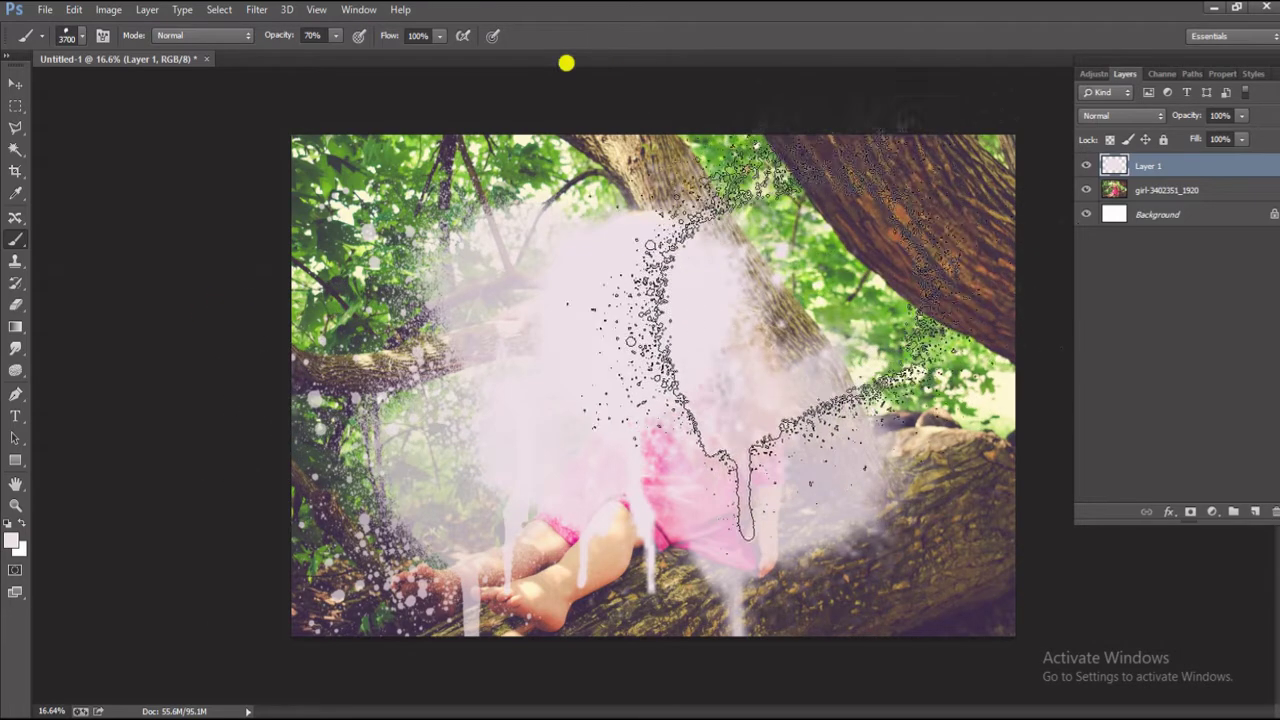
pyautogui.click(337, 38)
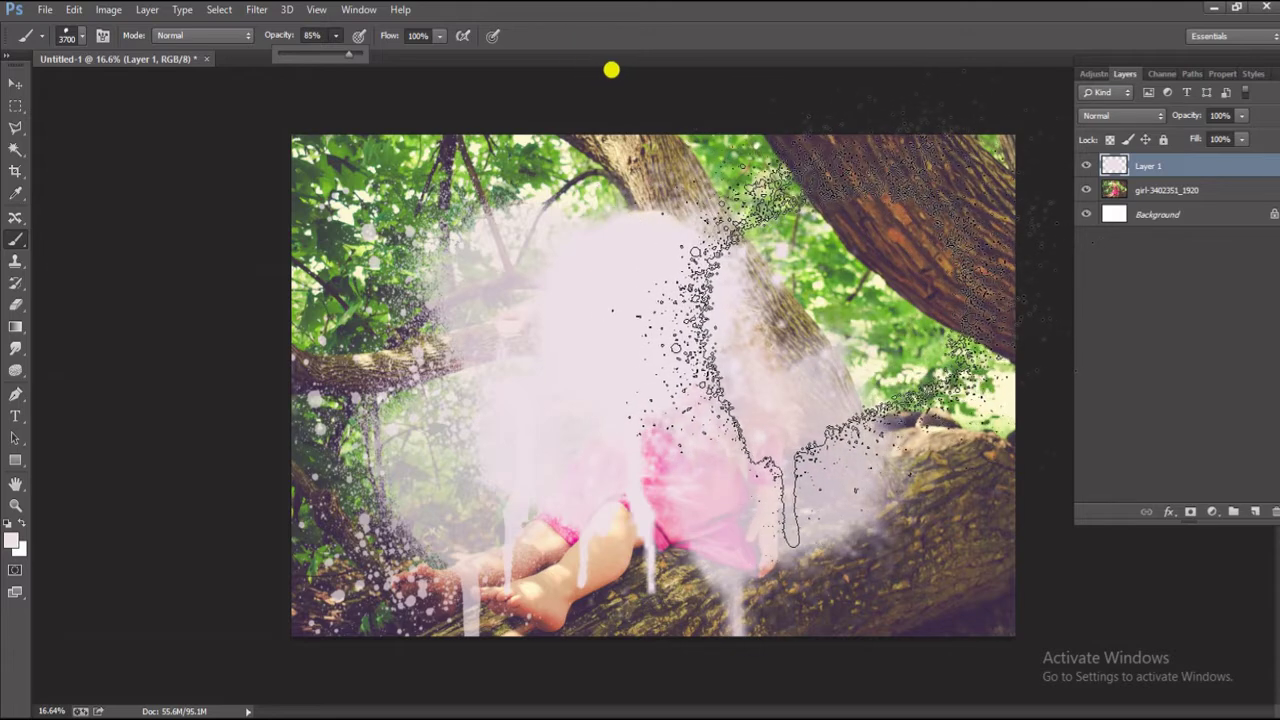
pyautogui.click(592, 90)
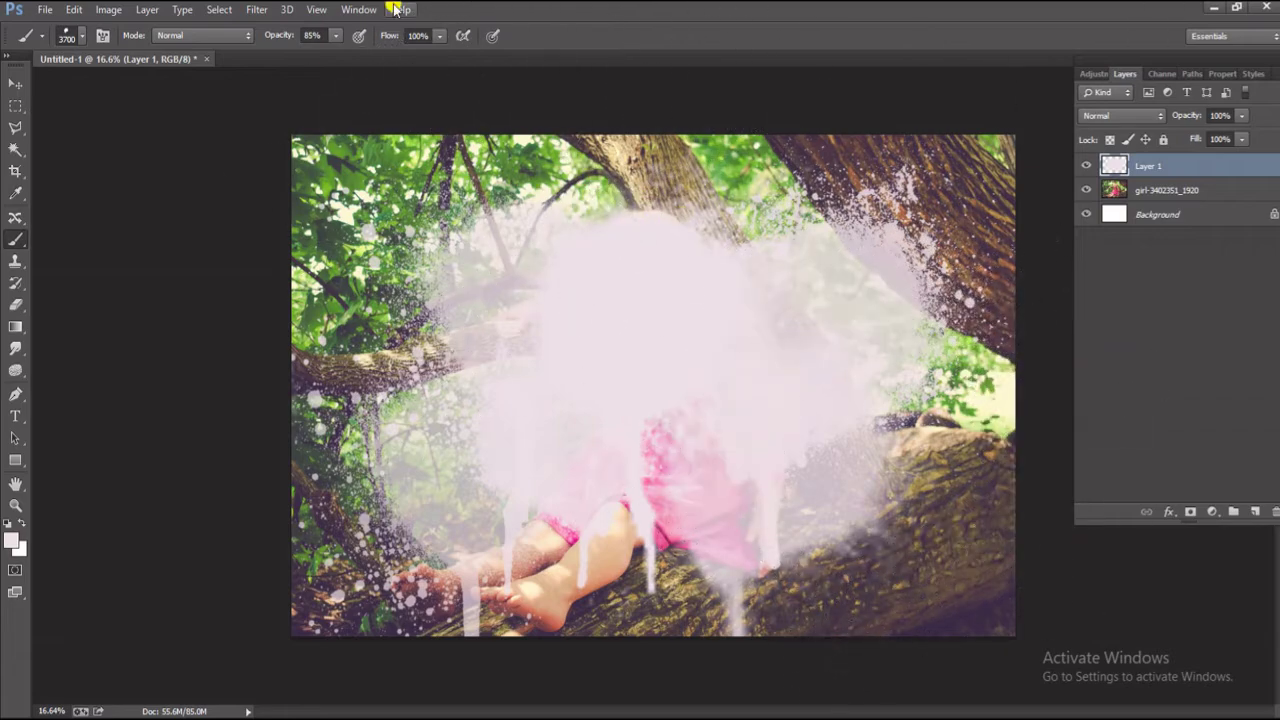
# Lower opacity to 61%, undo a stray lower-right stroke, and splatter the centre.
pyautogui.click(341, 38)
pyautogui.moveTo(329, 58); pyautogui.dragTo(315, 58)
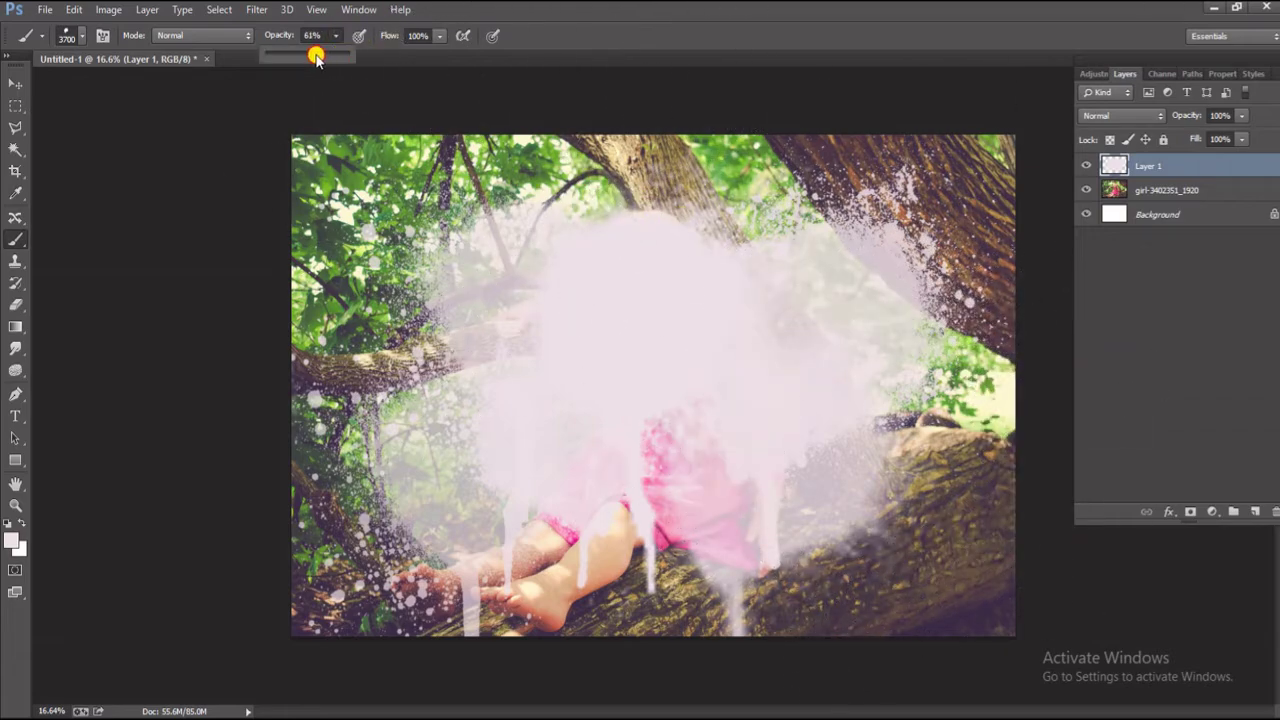
pyautogui.moveTo(629, 220); pyautogui.dragTo(651, 262)
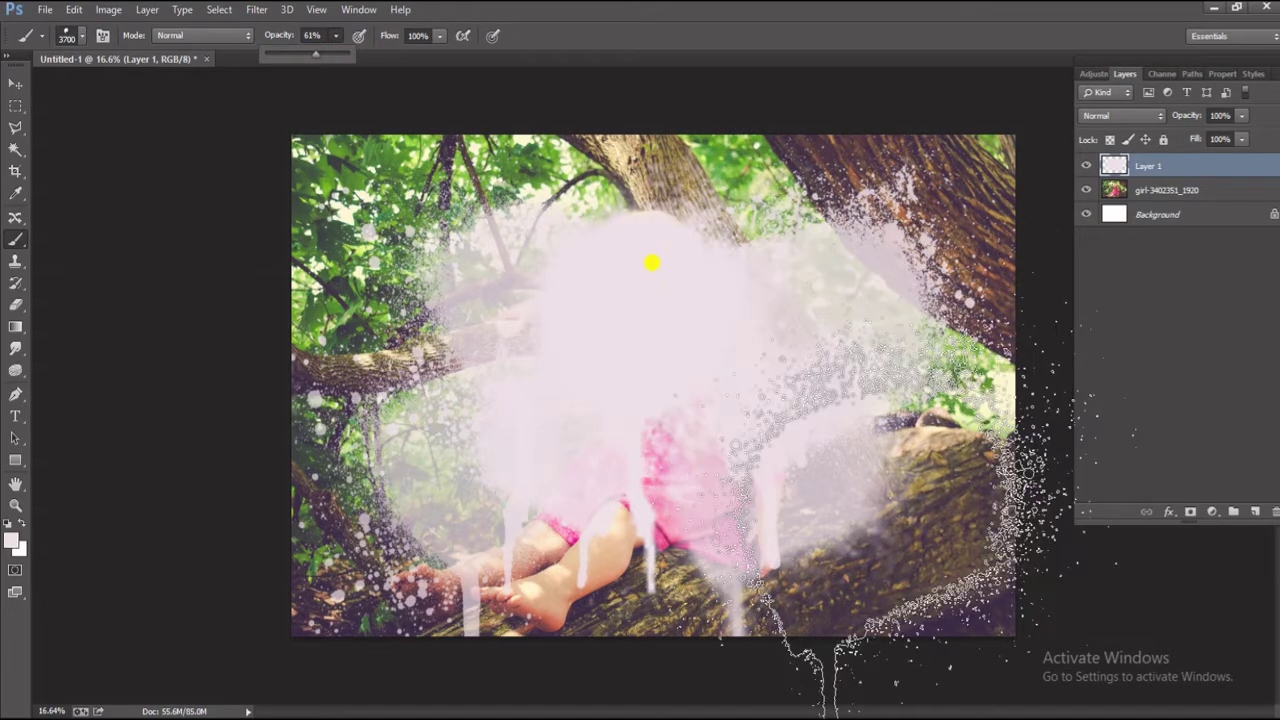
pyautogui.hotkey('ctrl', 'z')
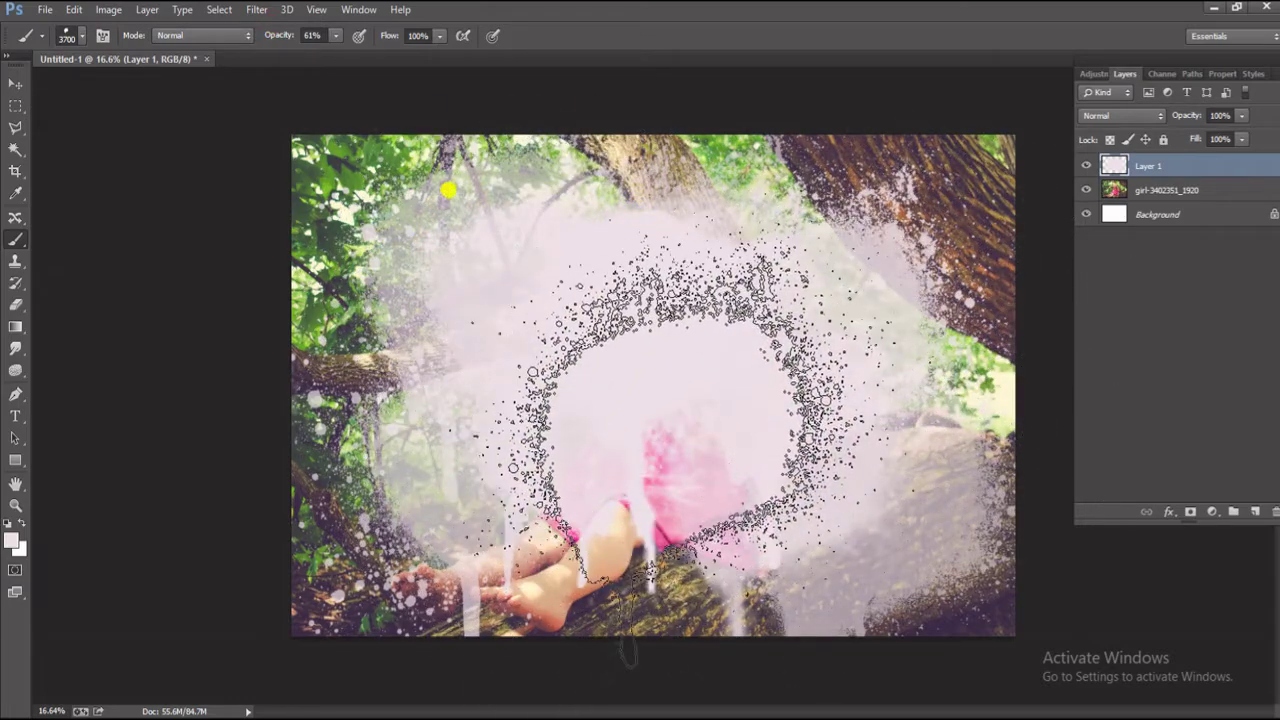
pyautogui.click(660, 470)
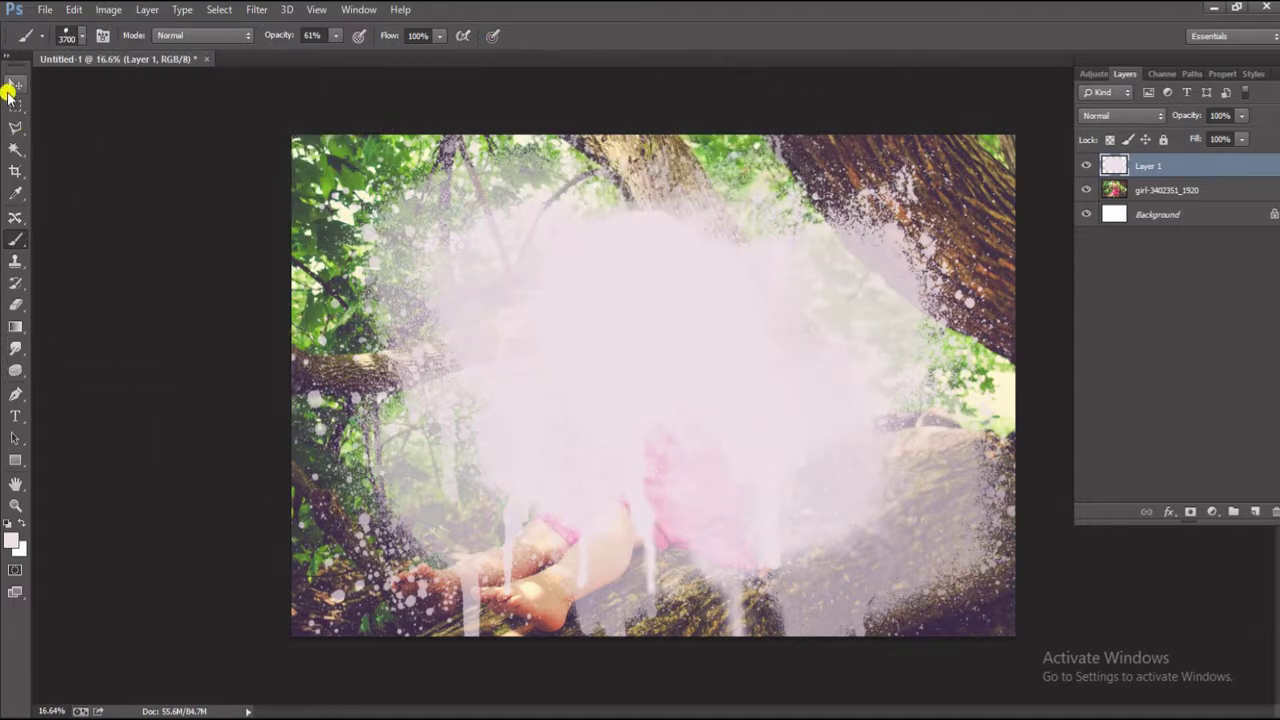
# Move the girl-3402351_1920 layer above Layer 1 and make it a clipping mask.
pyautogui.click(15, 83)
pyautogui.click(68, 115)
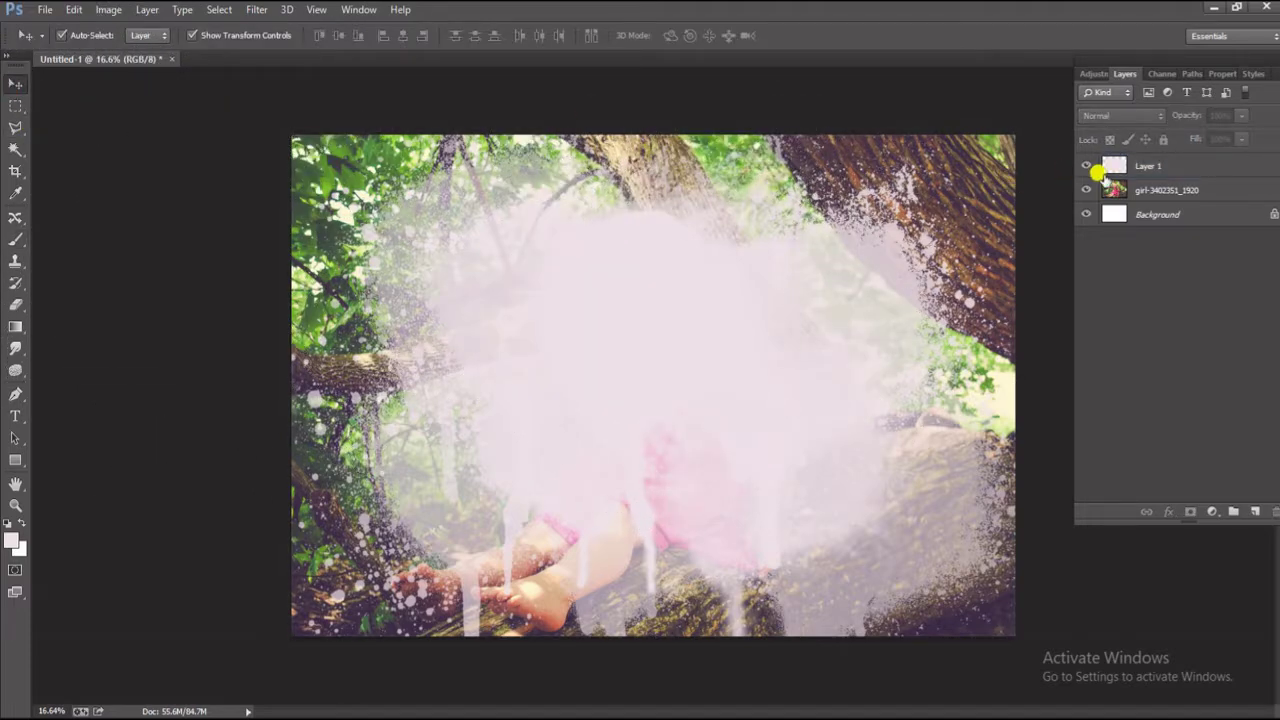
pyautogui.click(1154, 192)
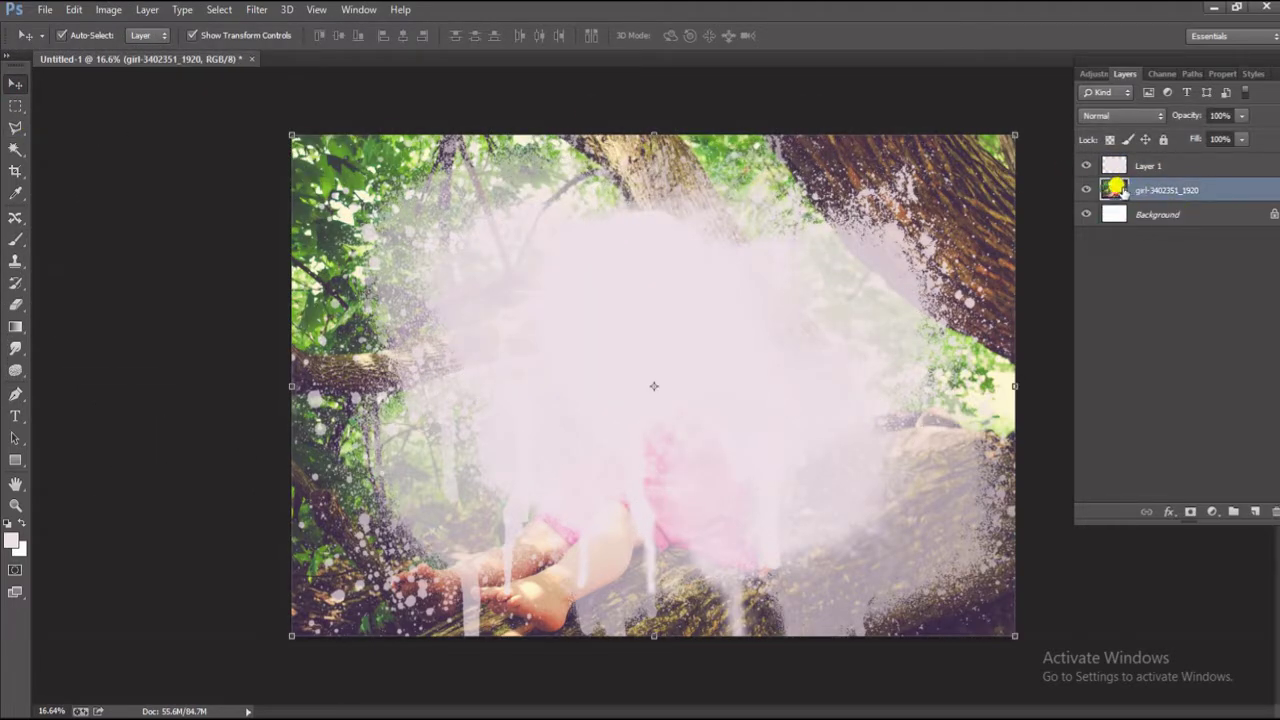
pyautogui.moveTo(1113, 188); pyautogui.dragTo(1112, 163)
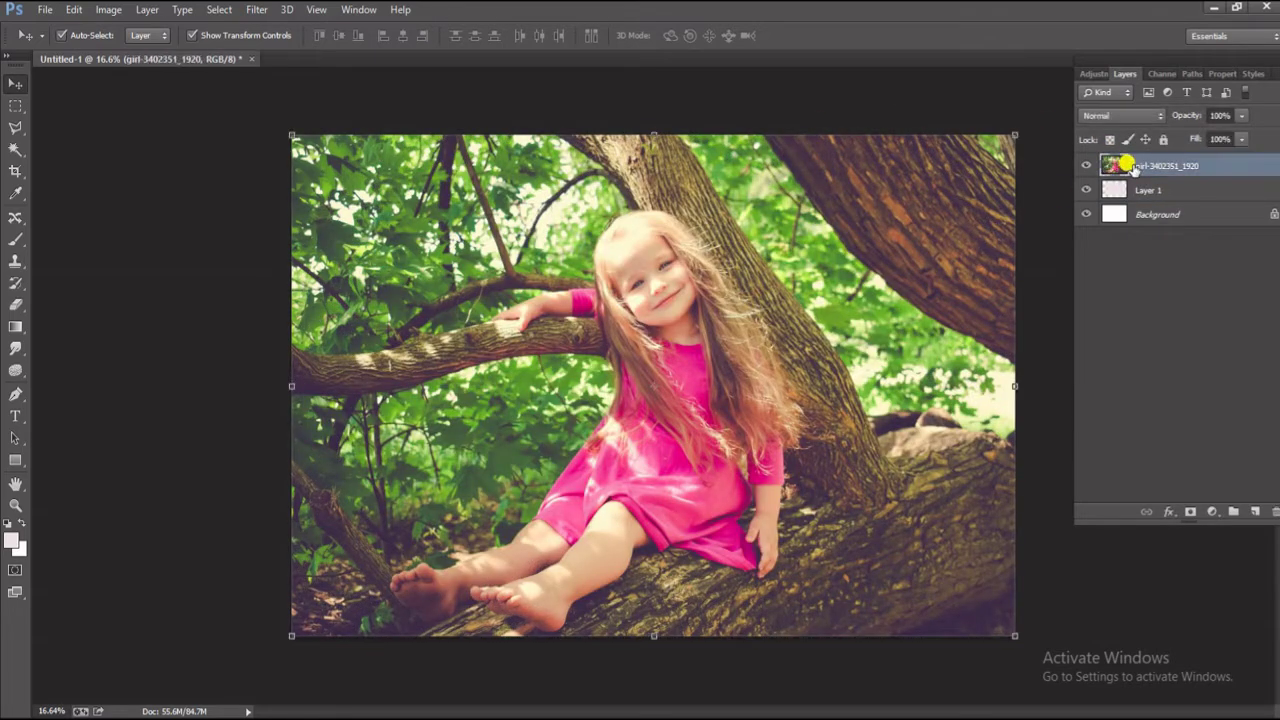
pyautogui.rightClick(1135, 167)
pyautogui.click(1072, 260)
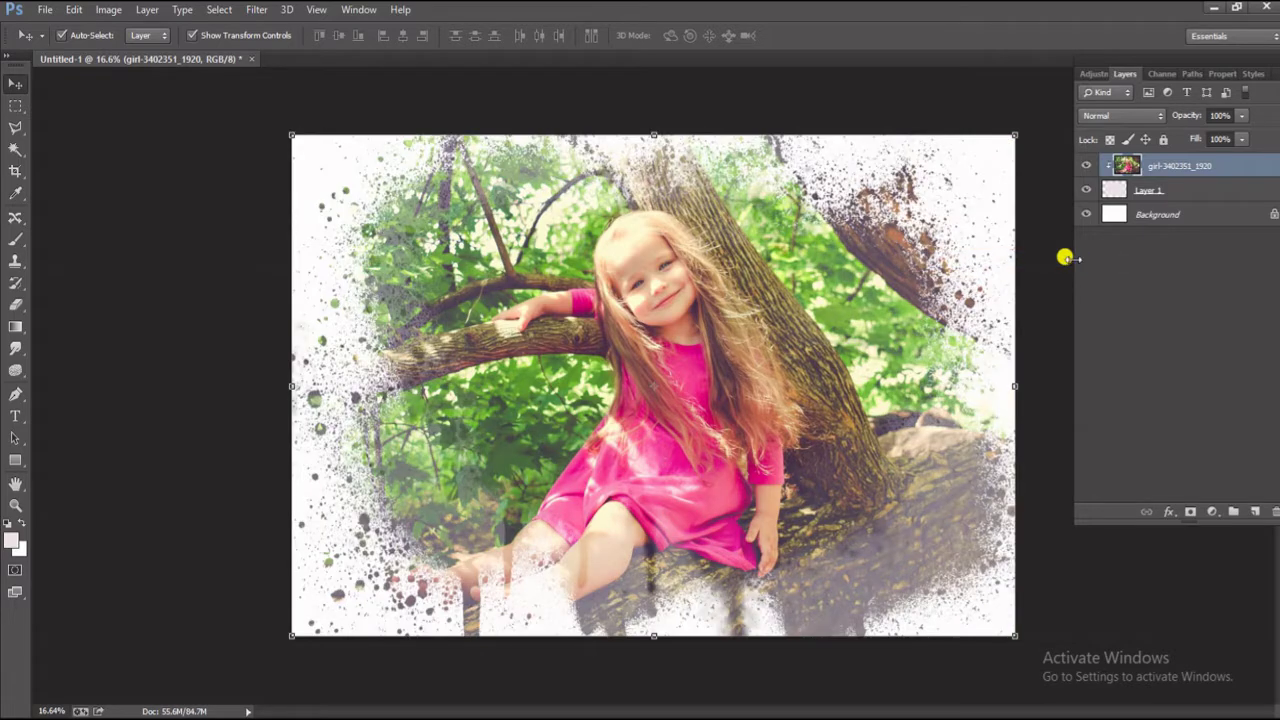
pyautogui.click(213, 245)
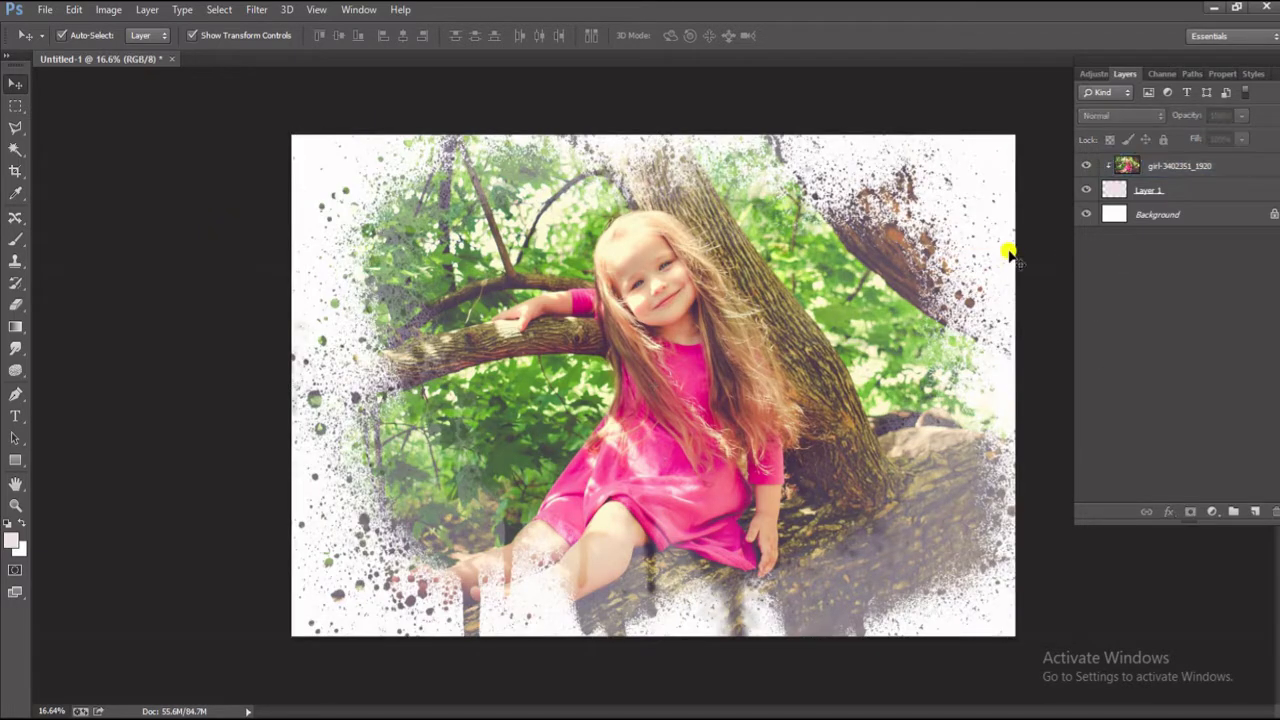
pyautogui.click(1168, 168)
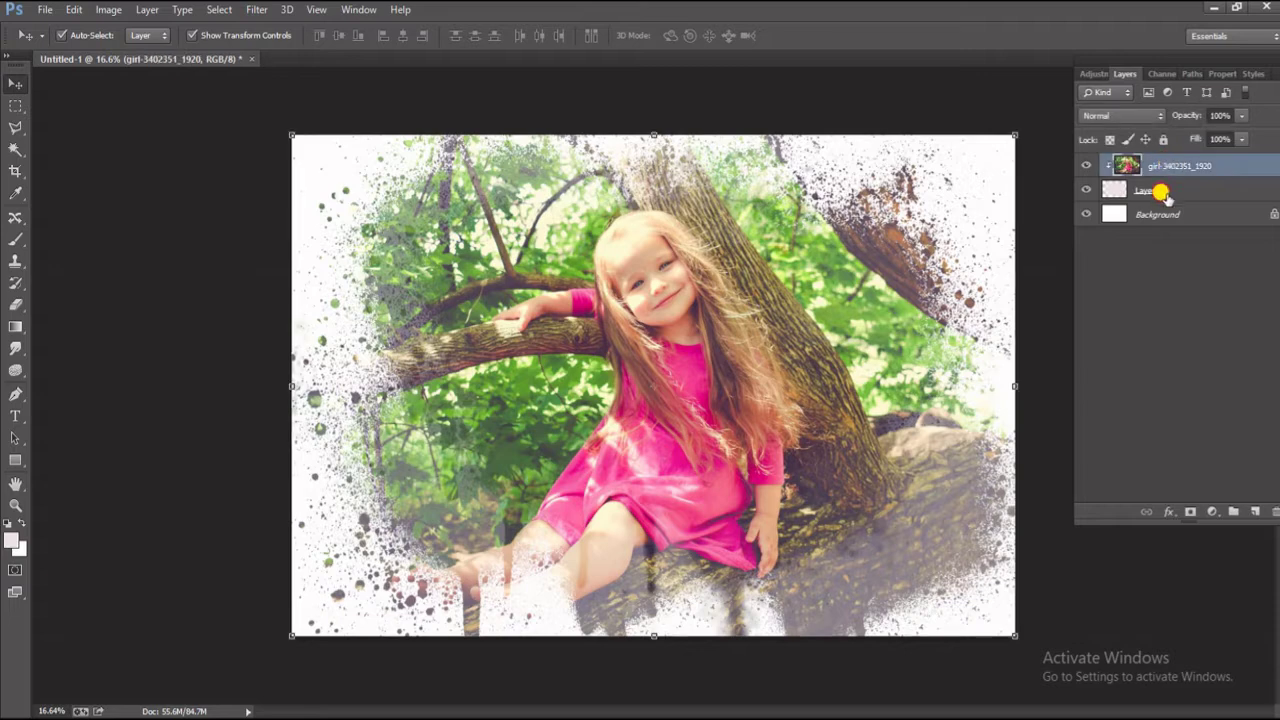
pyautogui.click(1160, 192)
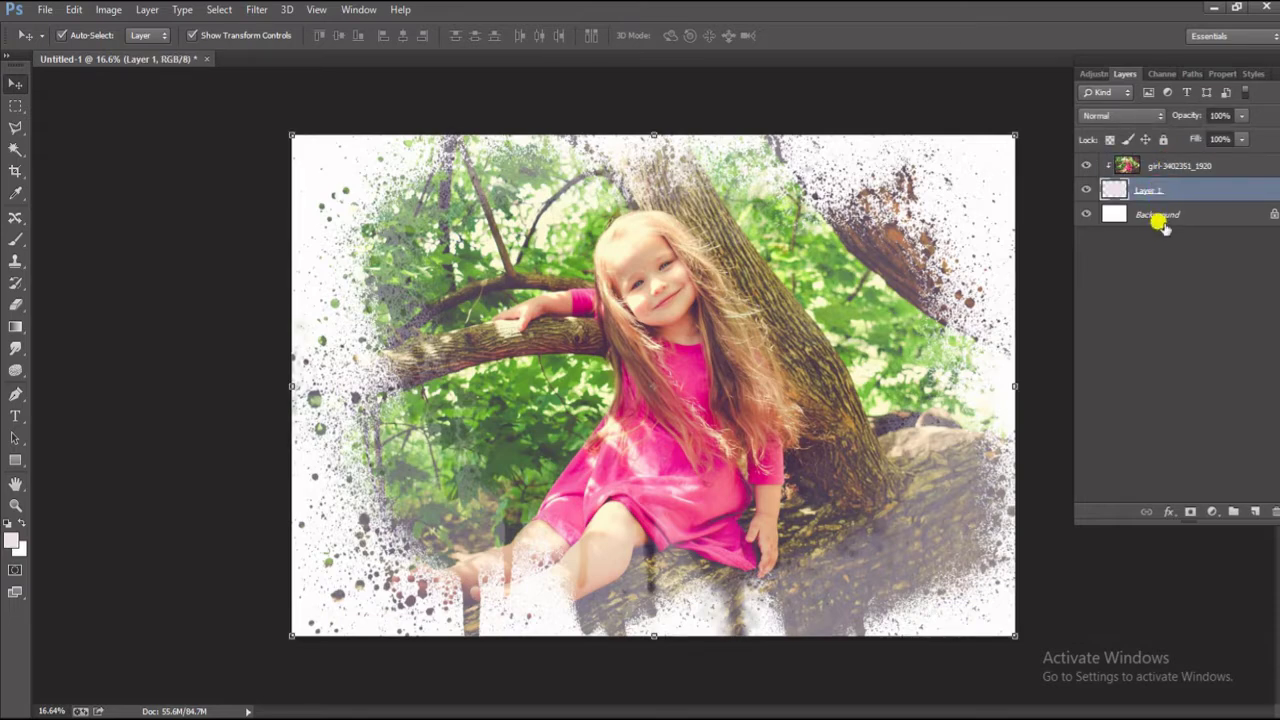
# Add a Gradient Fill layer directly above the Background layer.
pyautogui.click(1165, 214)
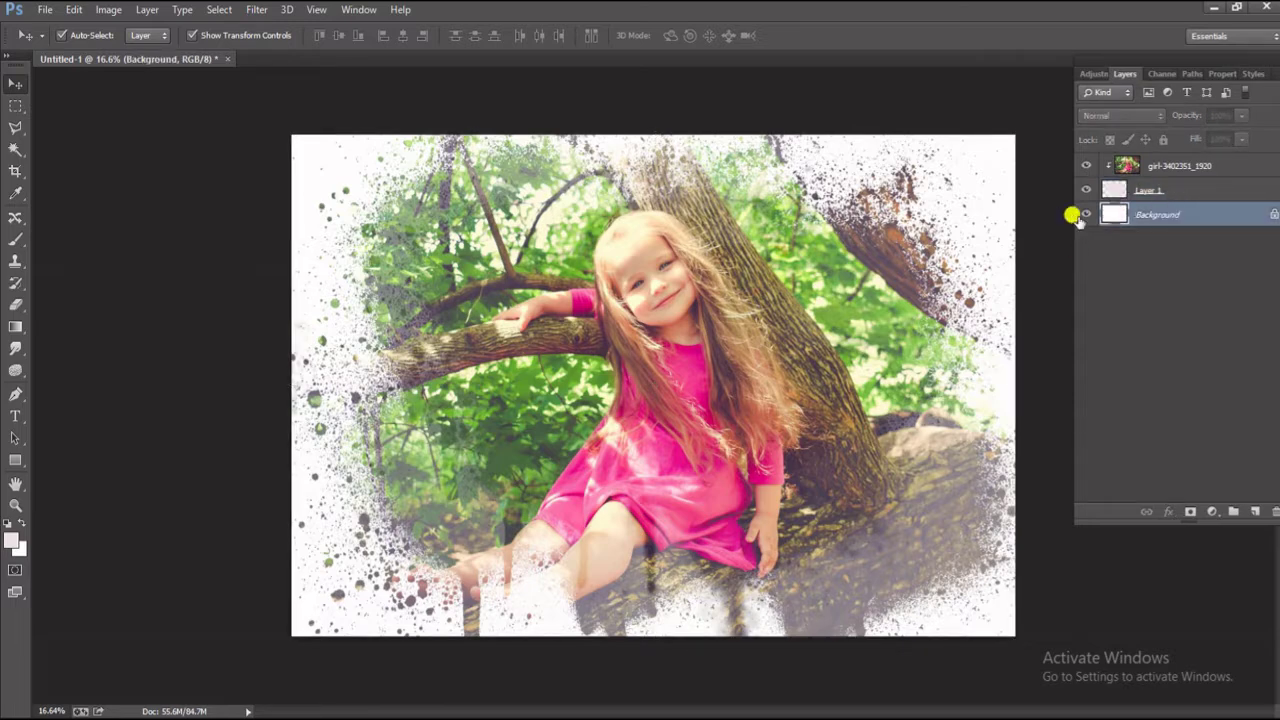
pyautogui.click(1208, 512)
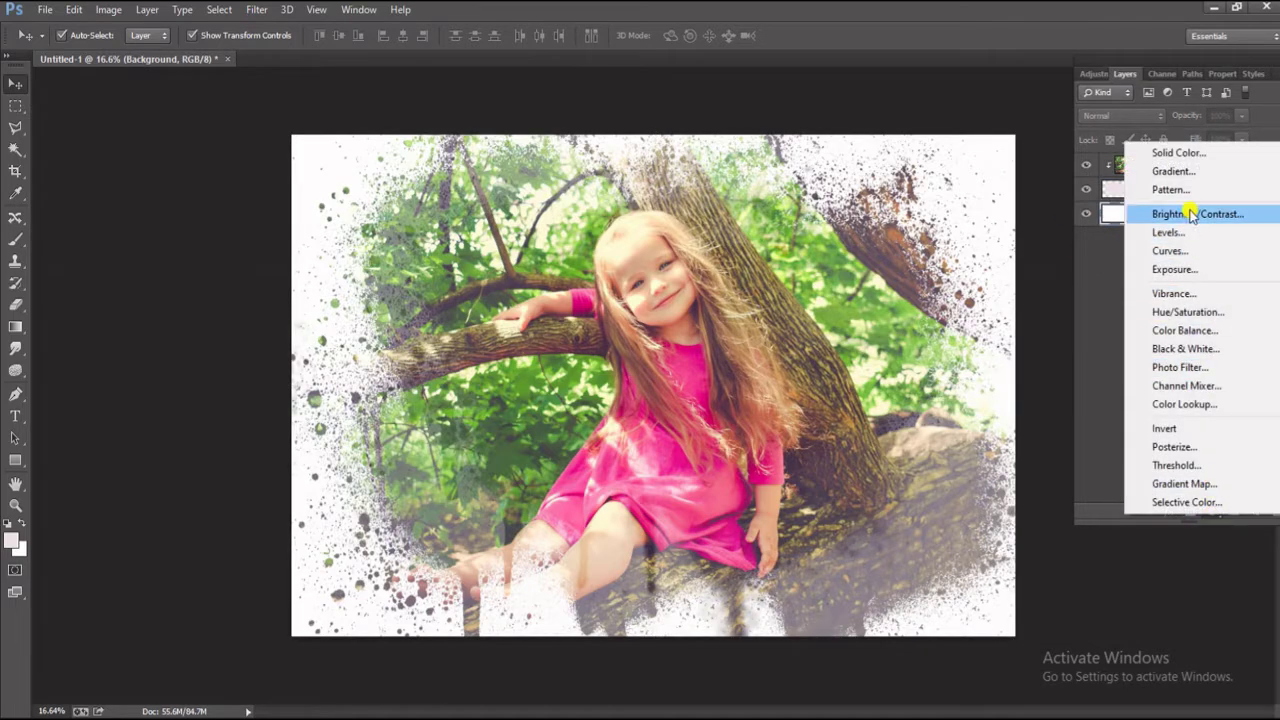
pyautogui.click(1184, 168)
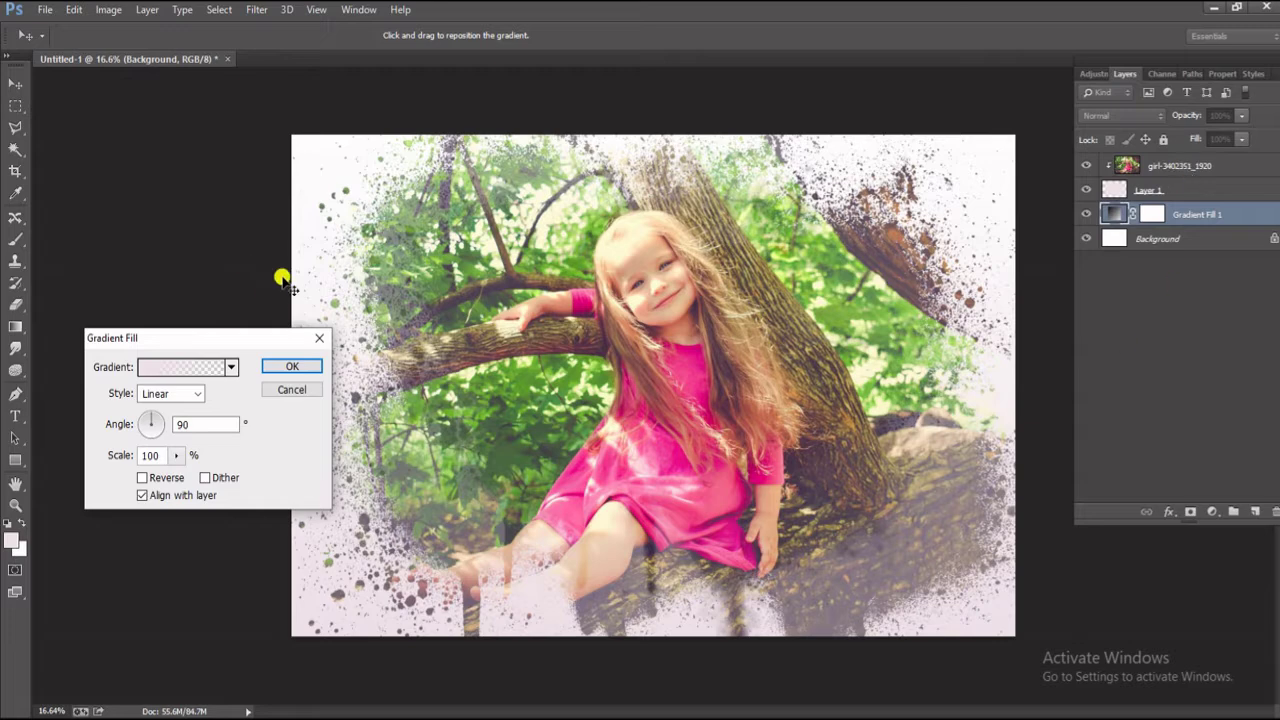
pyautogui.moveTo(277, 331); pyautogui.dragTo(241, 181)
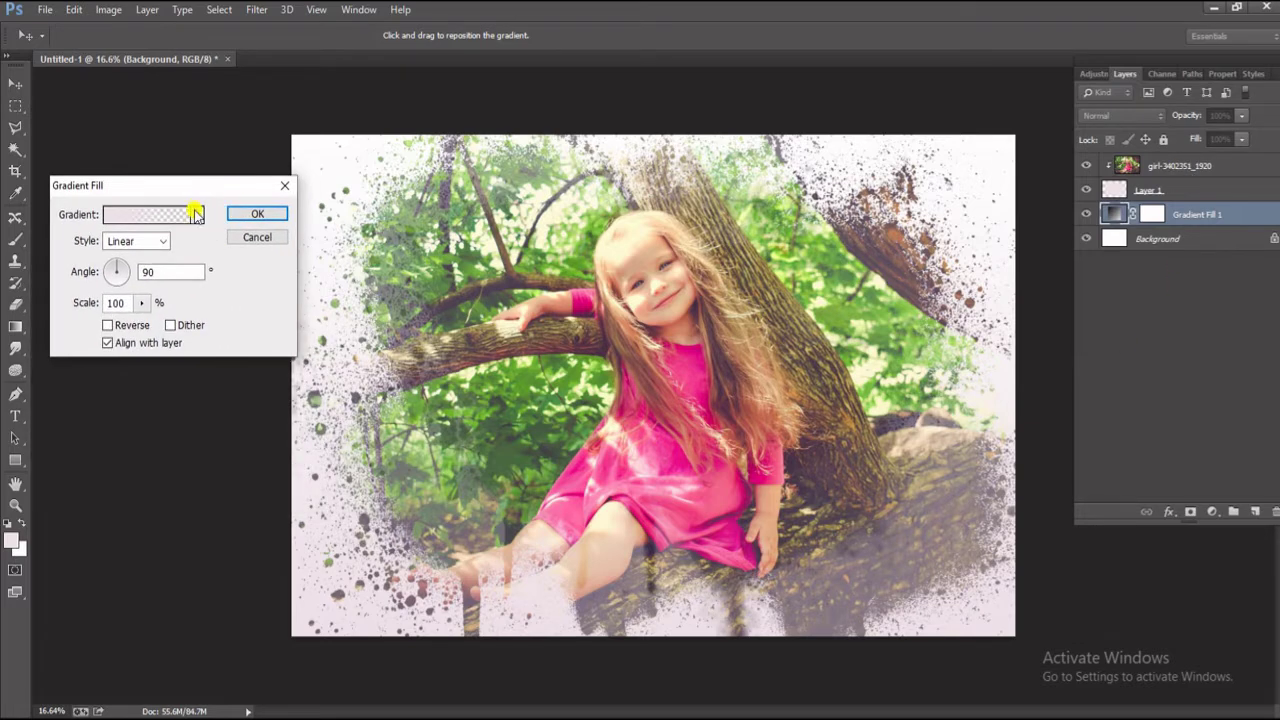
# Apply the Black, White gradient preset and bring up the Gradient Editor.
pyautogui.click(197, 214)
pyautogui.click(117, 253)
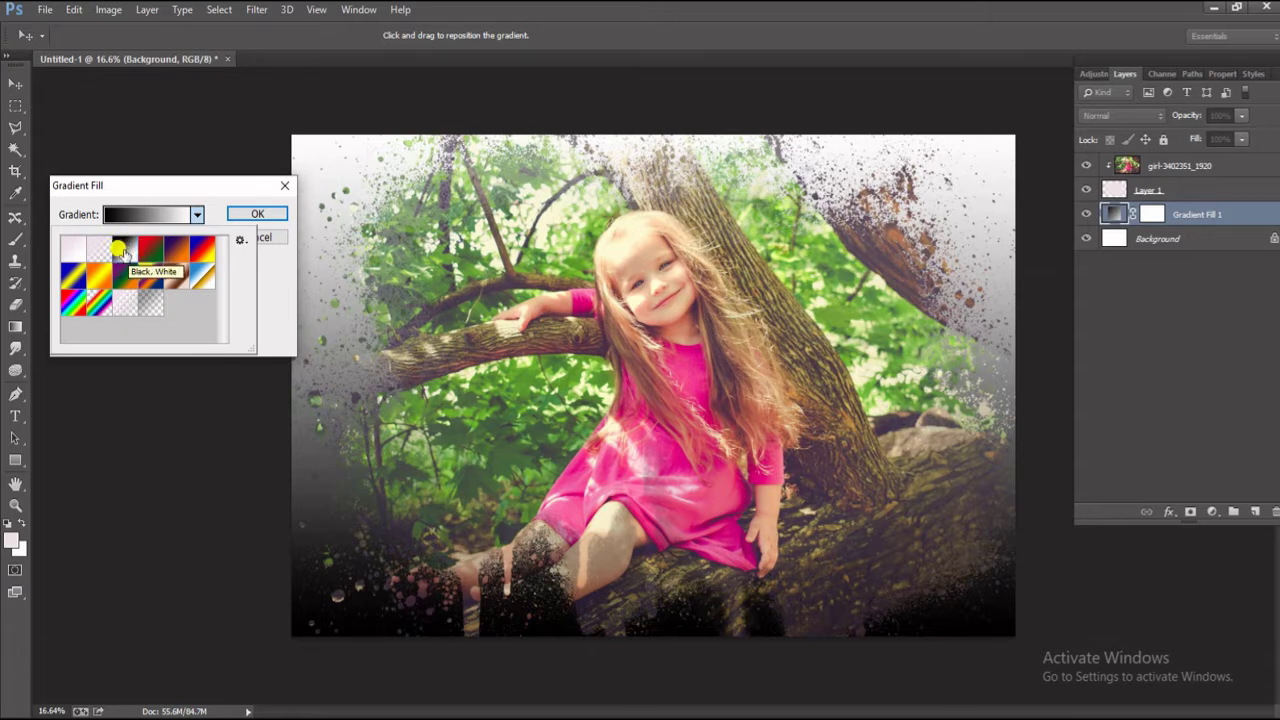
pyautogui.doubleClick(119, 256)
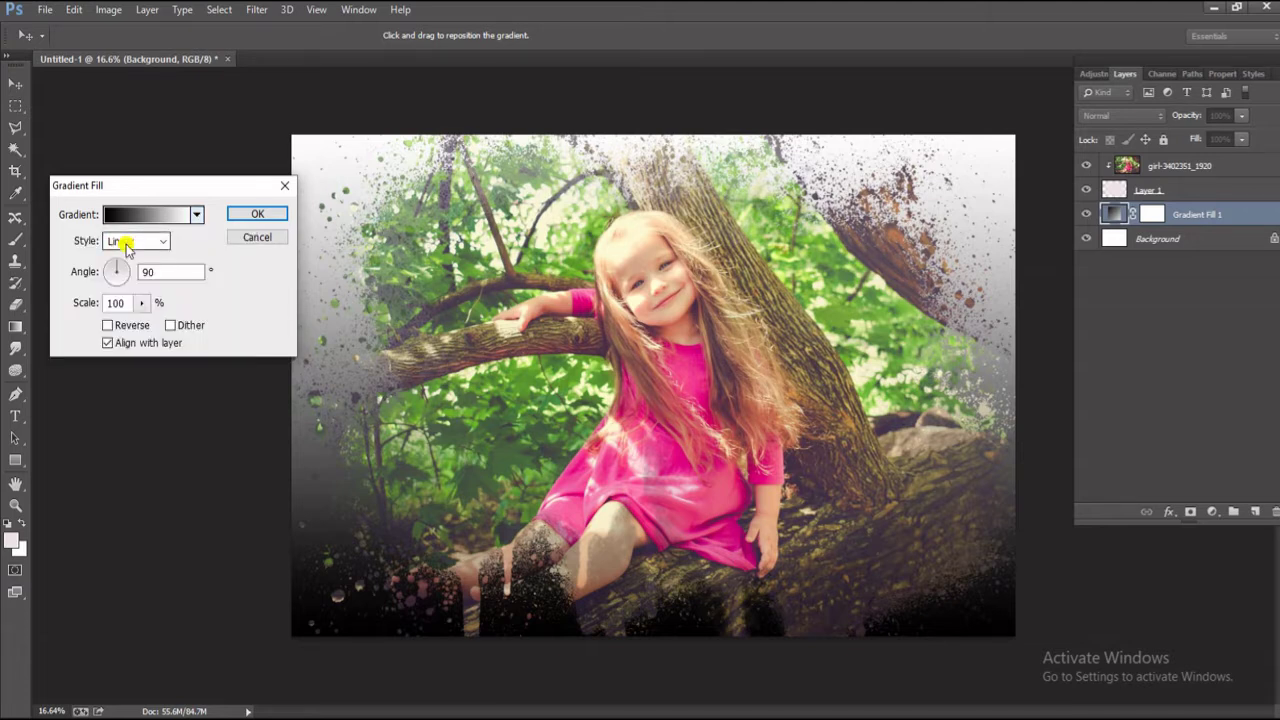
pyautogui.click(168, 216)
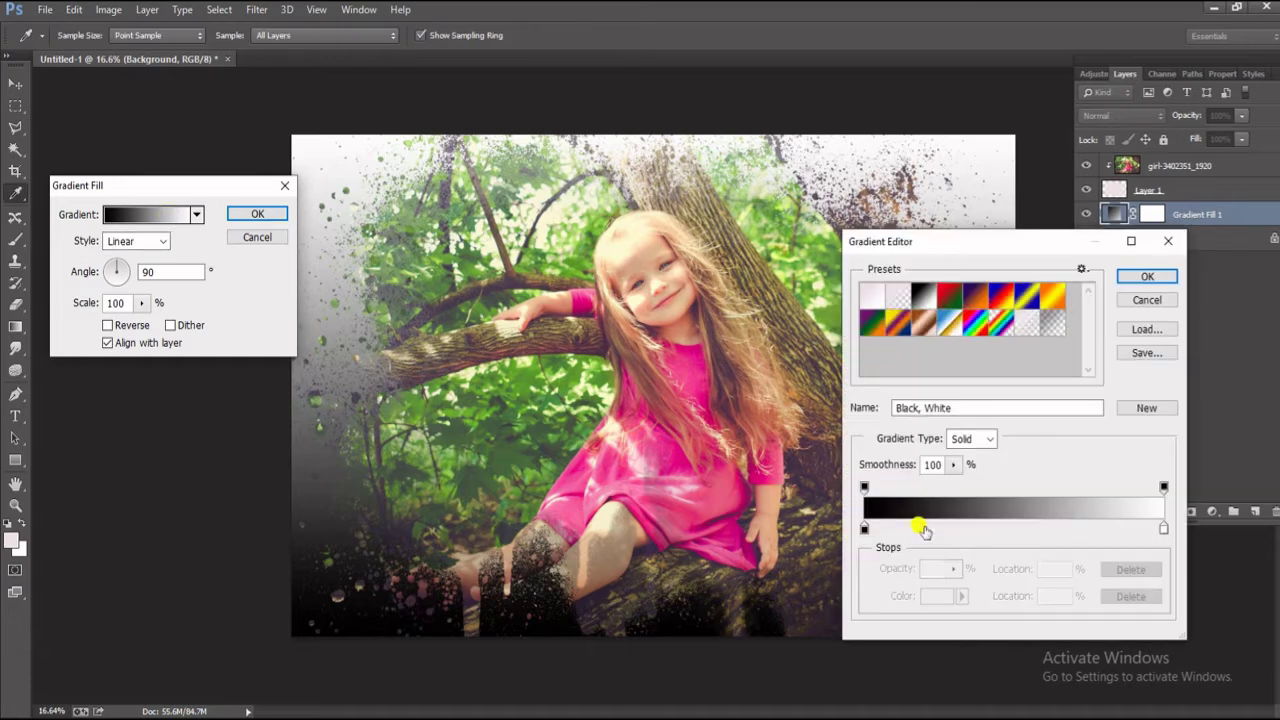
# Set the left gradient stop to the pink sampled from the dress.
pyautogui.doubleClick(865, 529)
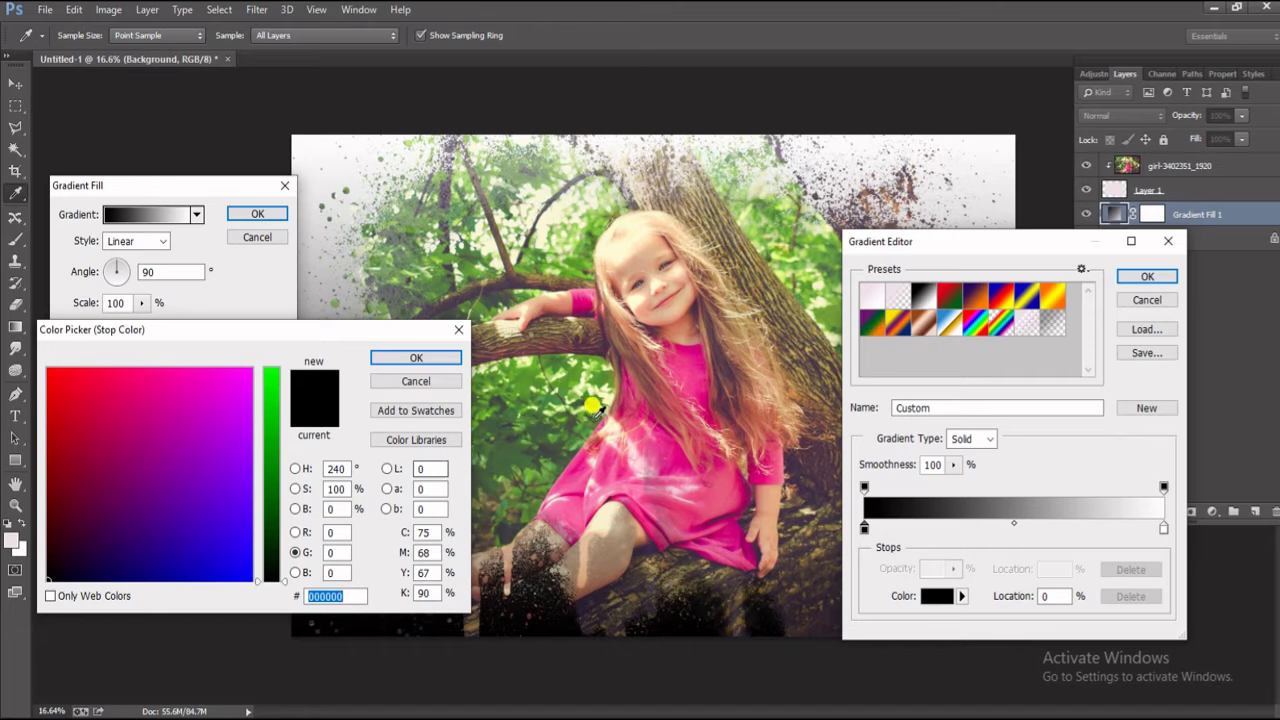
pyautogui.click(610, 424)
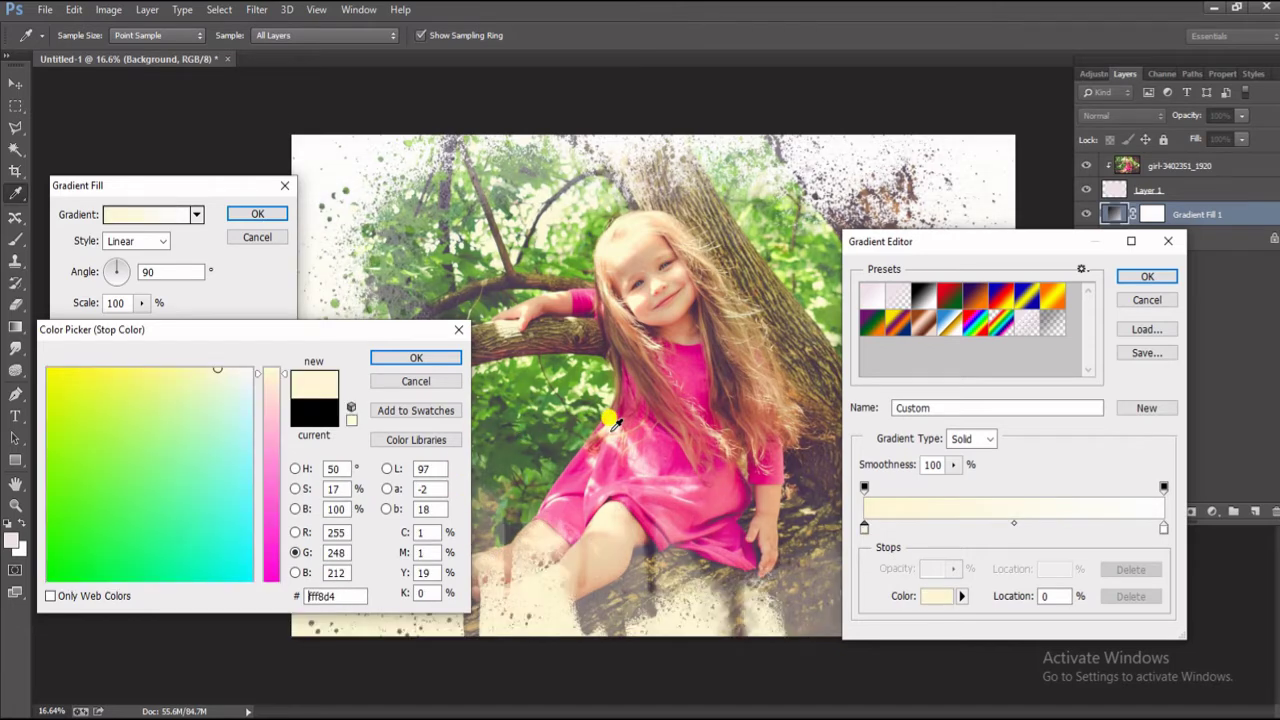
pyautogui.click(716, 485)
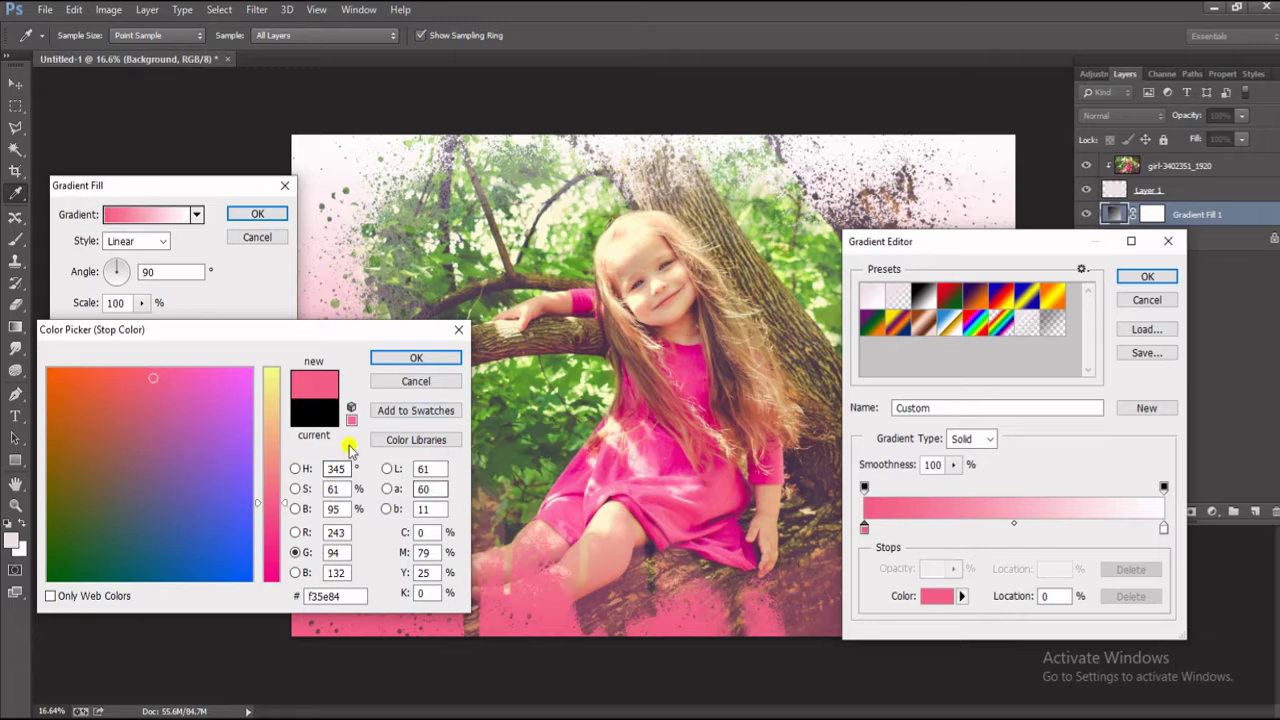
pyautogui.click(416, 357)
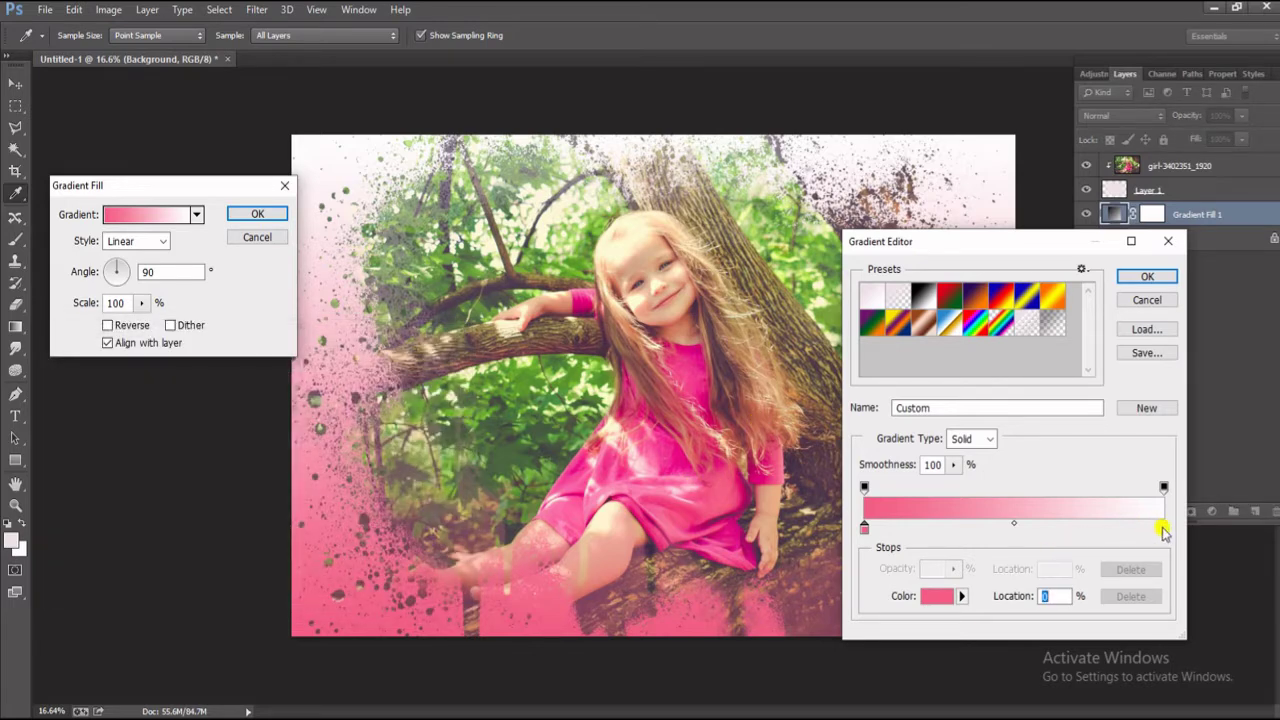
# Set the right gradient stop to pale cream #f3f0c5.
pyautogui.doubleClick(1163, 527)
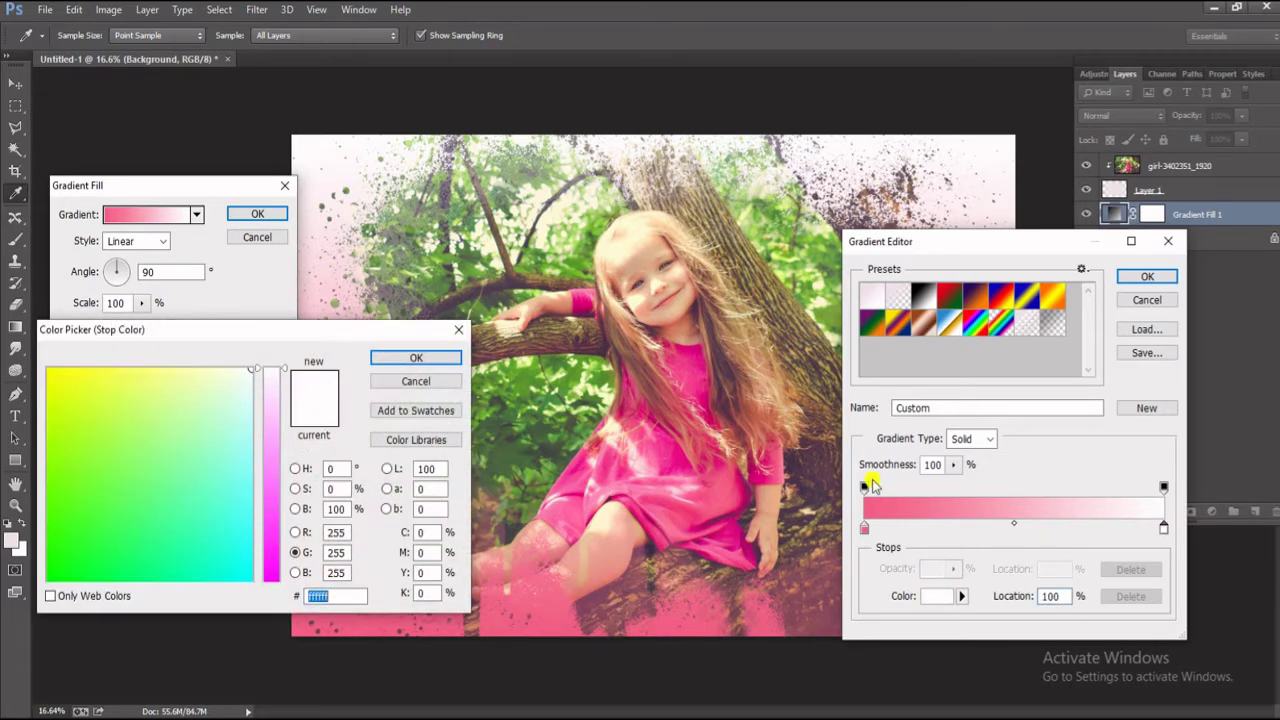
pyautogui.click(562, 353)
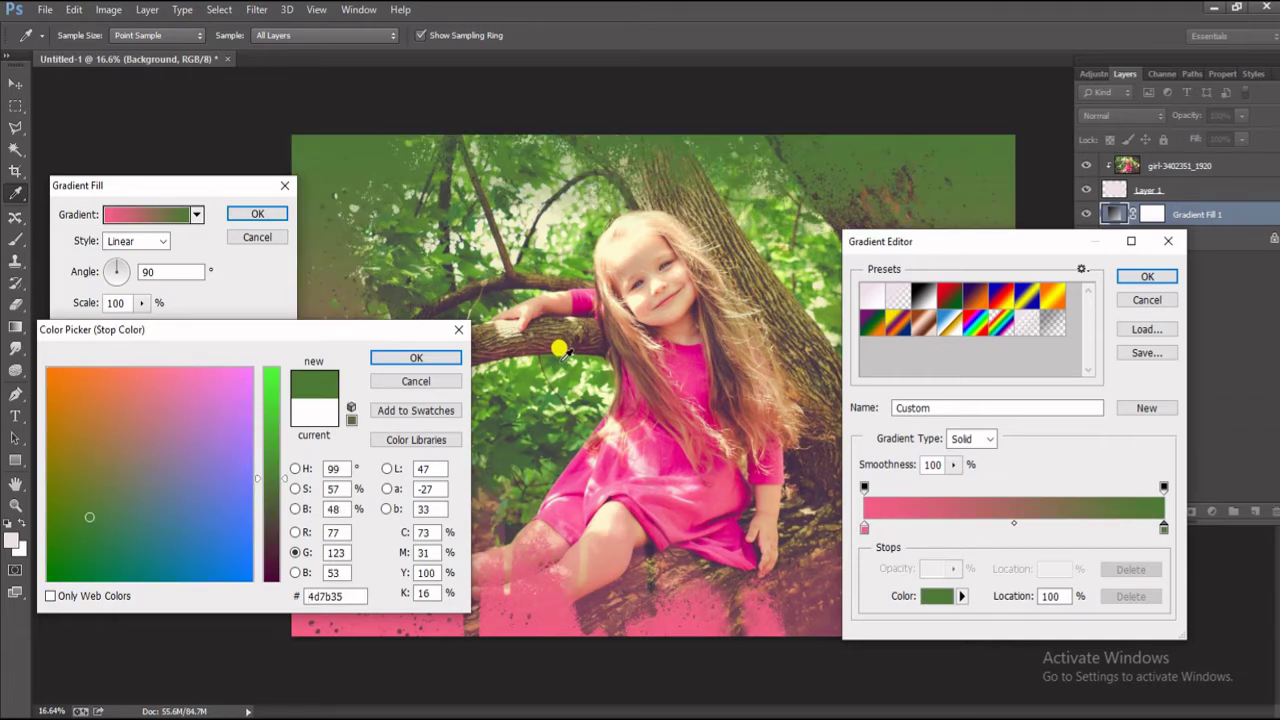
pyautogui.click(573, 366)
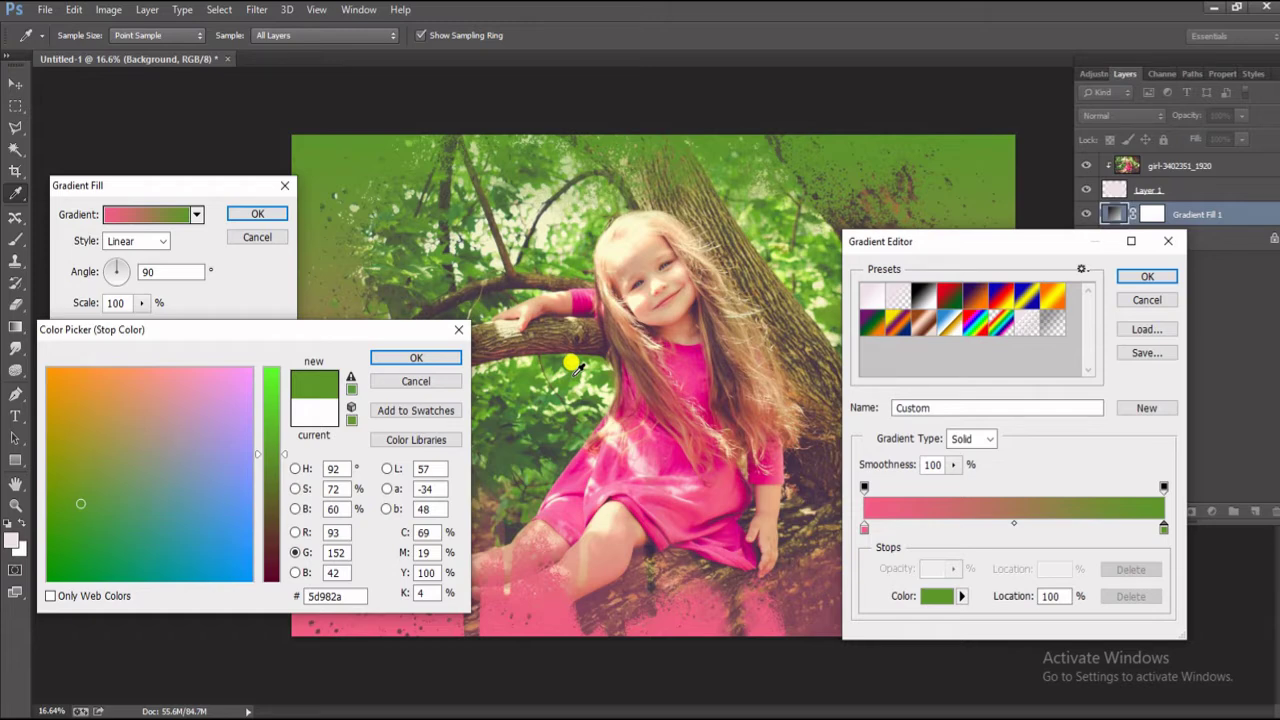
pyautogui.click(709, 214)
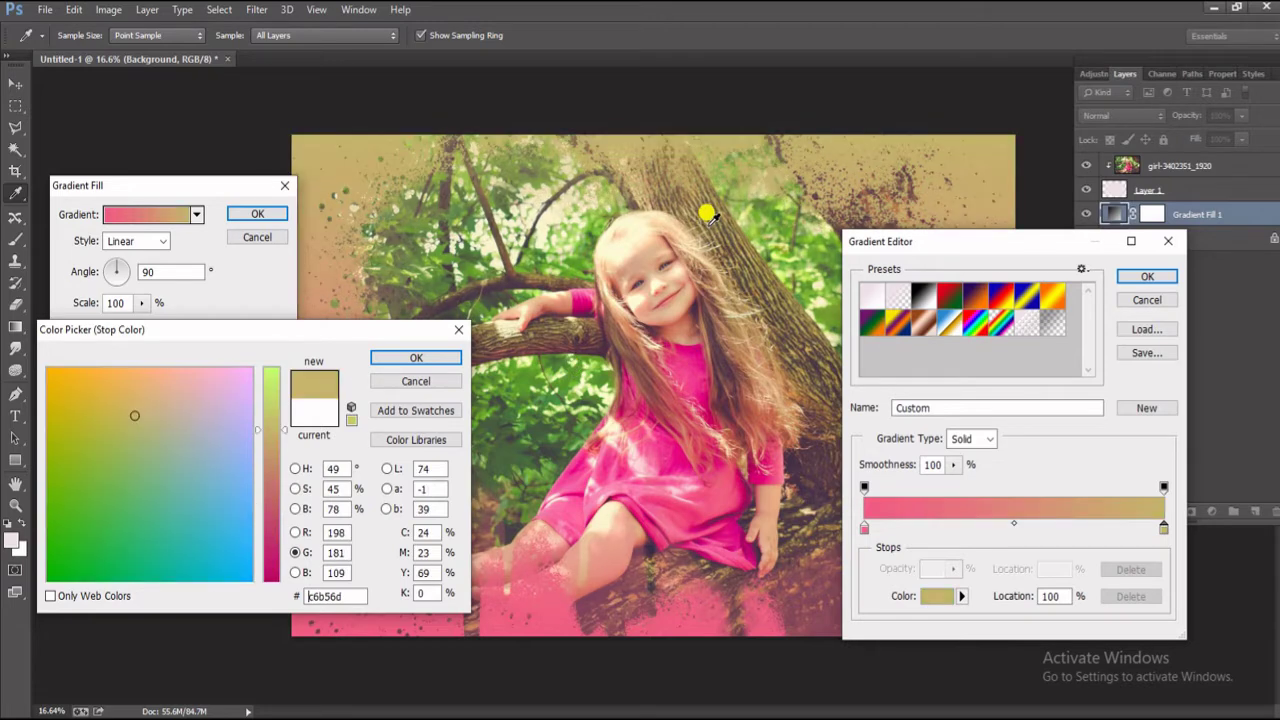
pyautogui.click(556, 208)
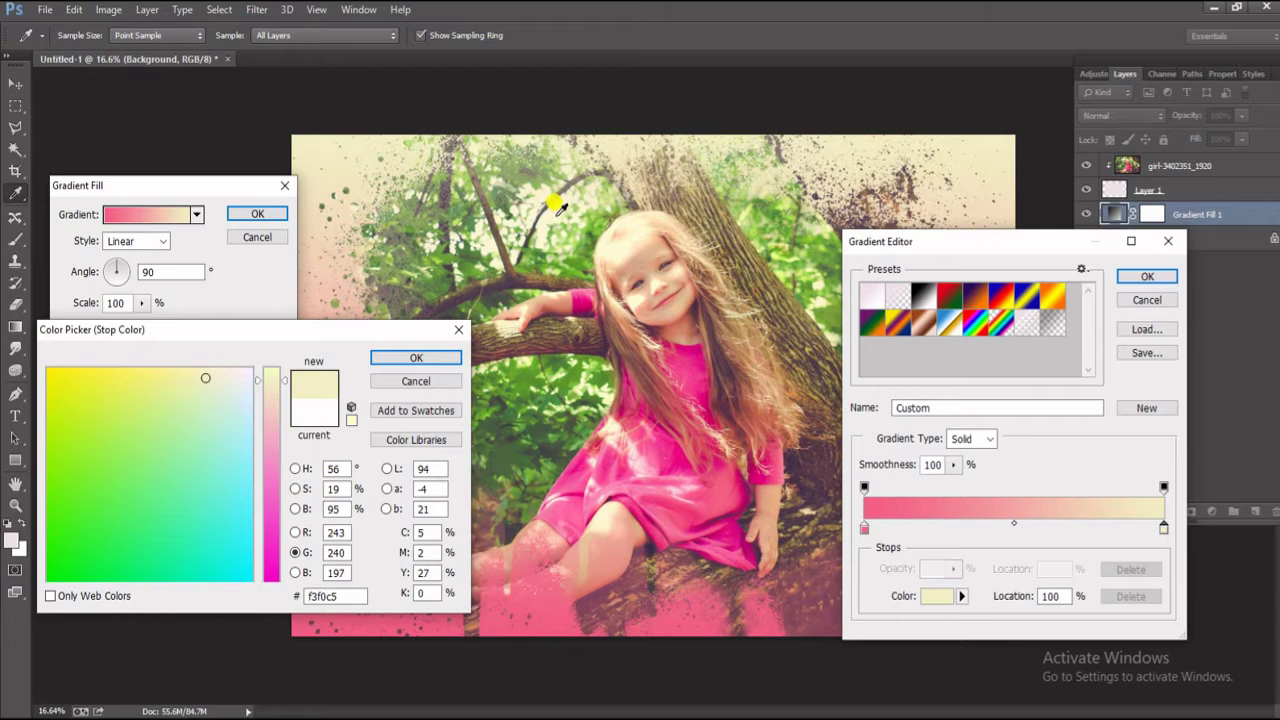
pyautogui.click(416, 360)
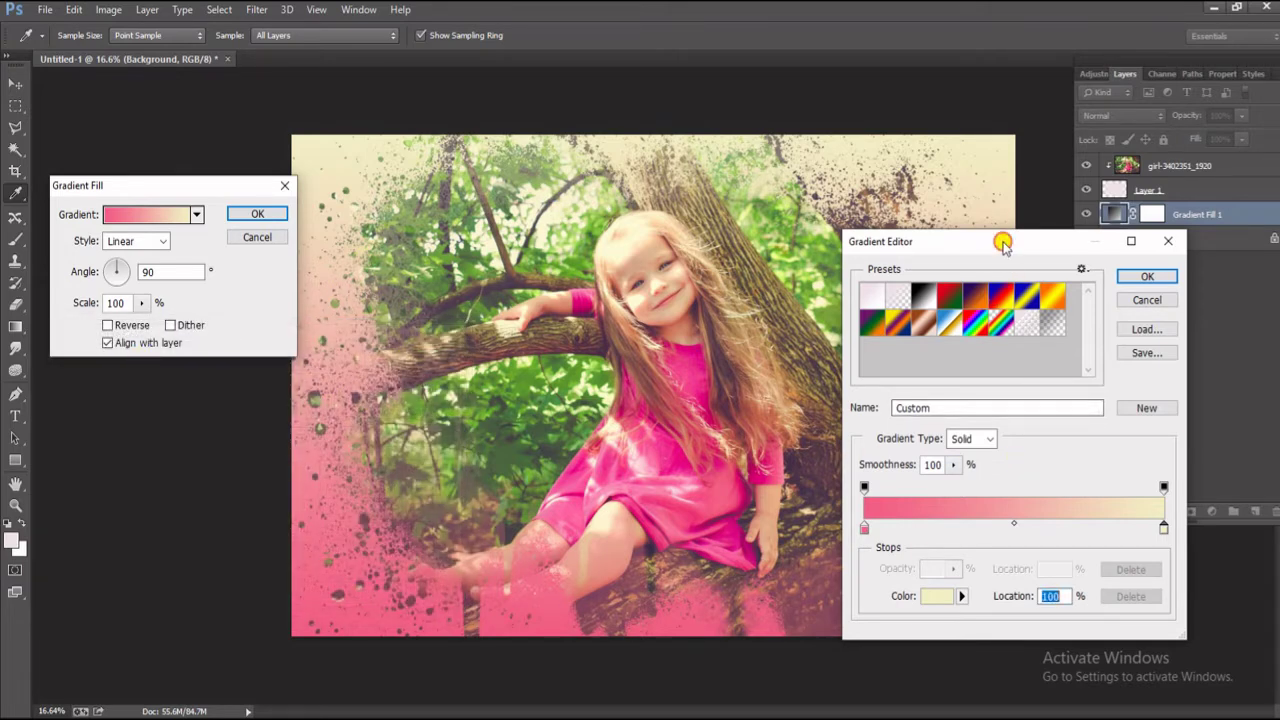
pyautogui.moveTo(1002, 243); pyautogui.dragTo(982, 267)
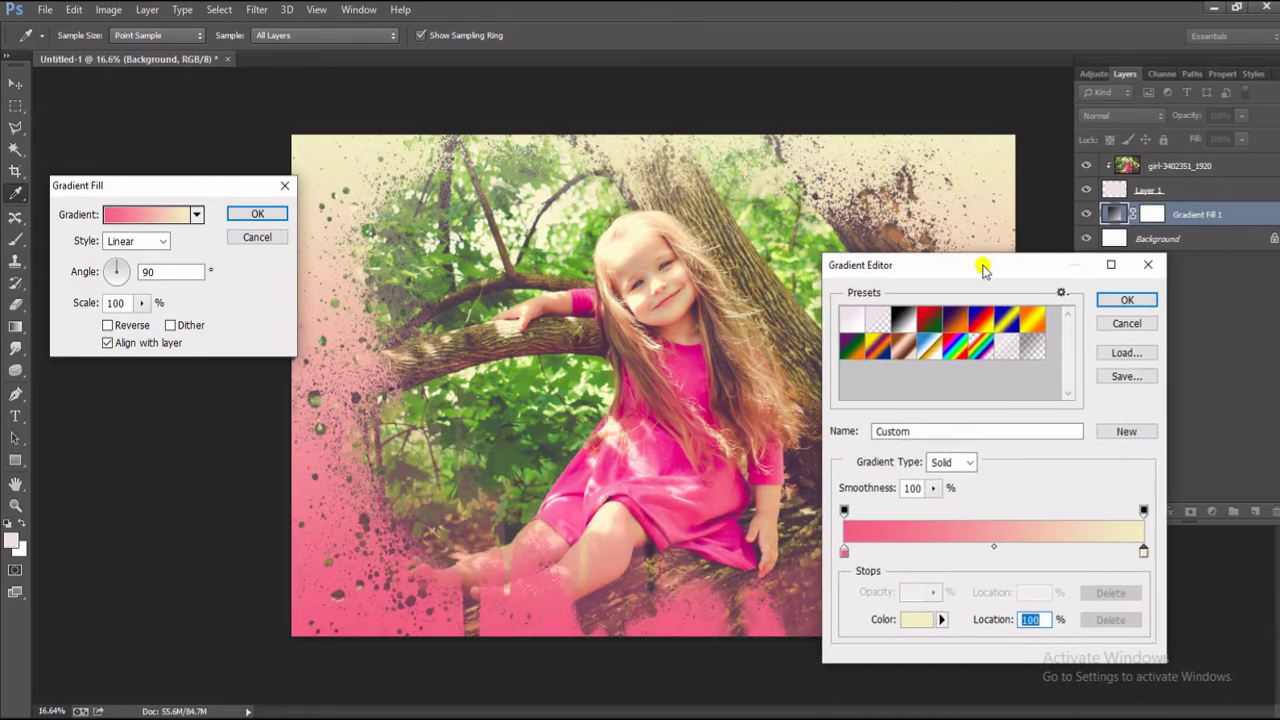
# Accept the pink-to-cream gradient, enable Reverse and Dither, keeping Linear style.
pyautogui.click(1108, 302)
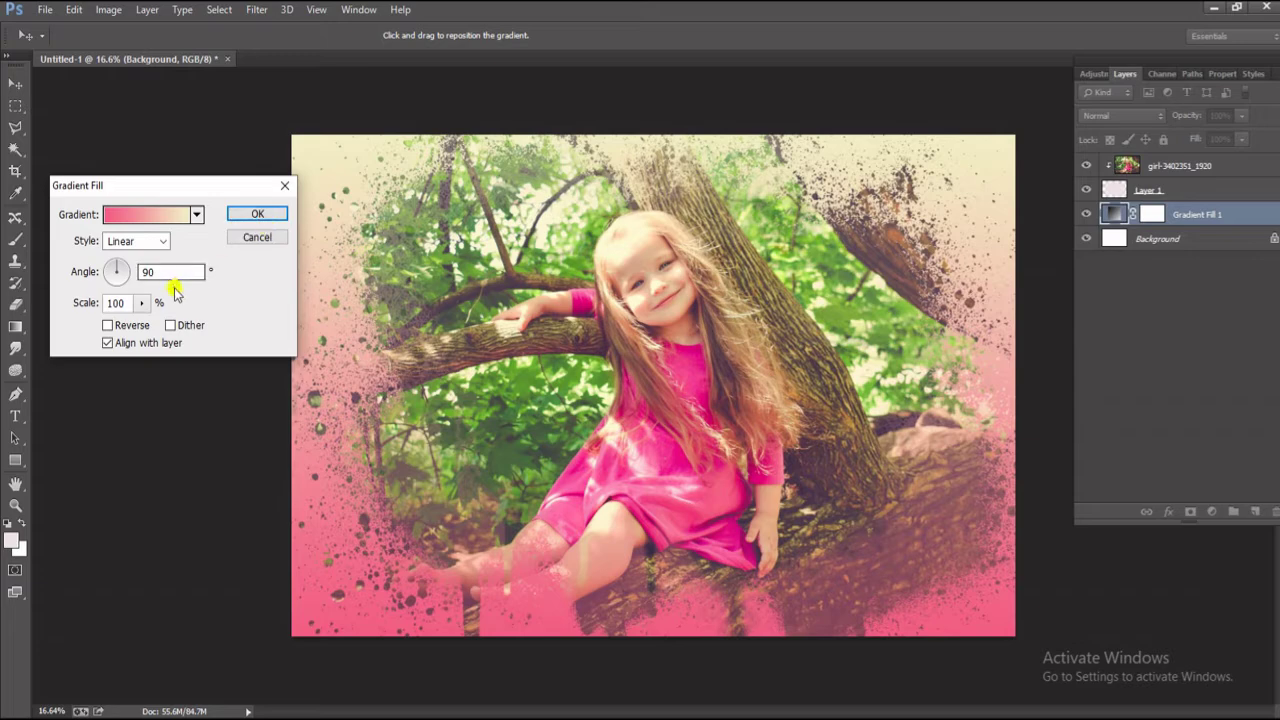
pyautogui.click(108, 325)
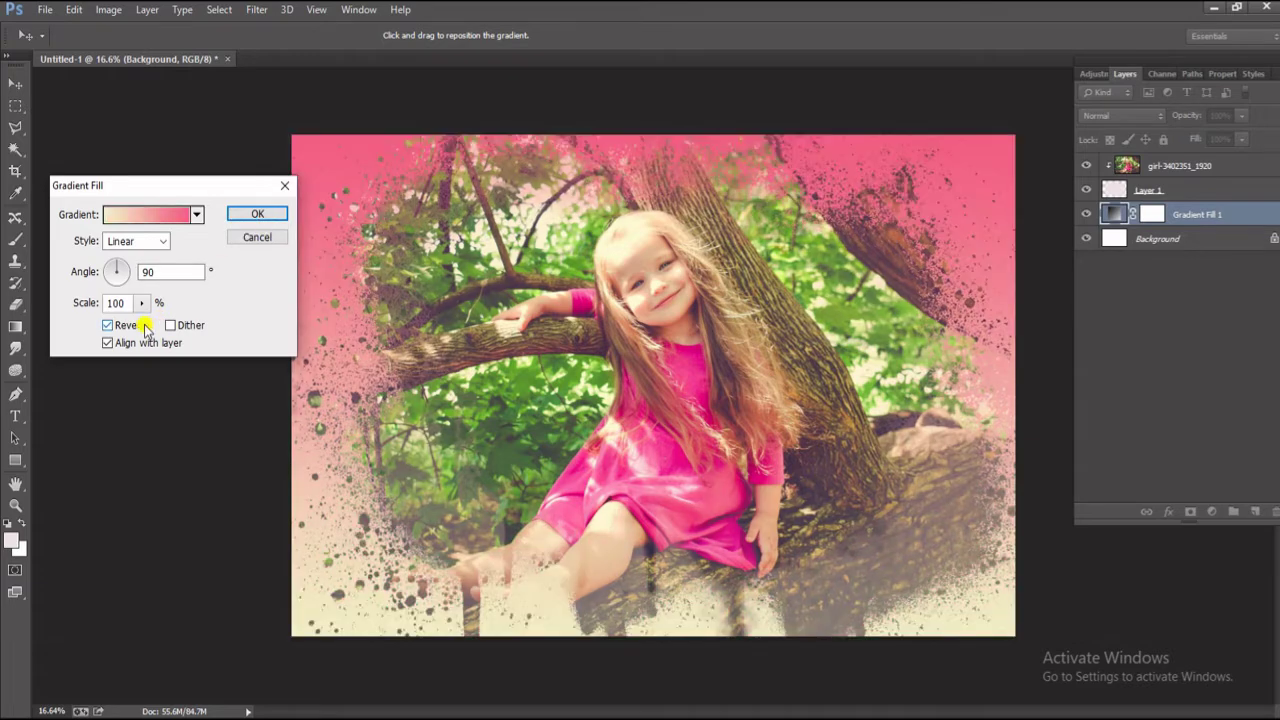
pyautogui.click(145, 328)
pyautogui.click(144, 308)
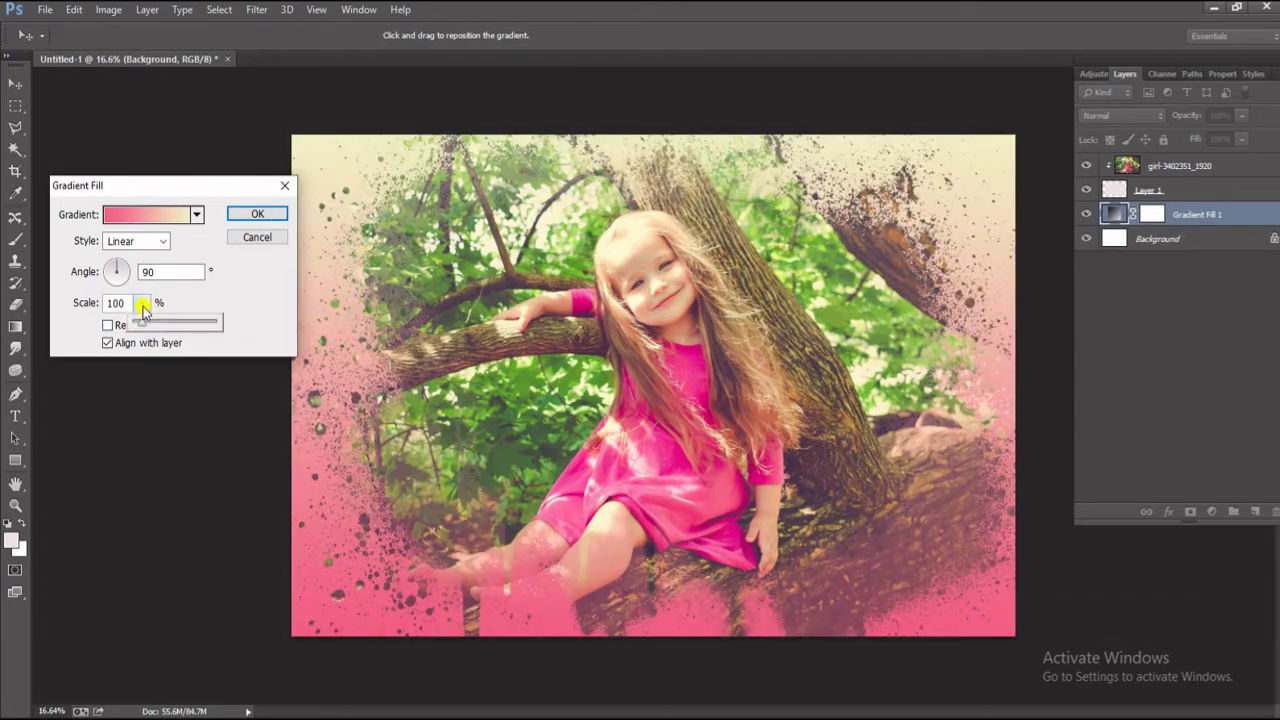
pyautogui.click(109, 325)
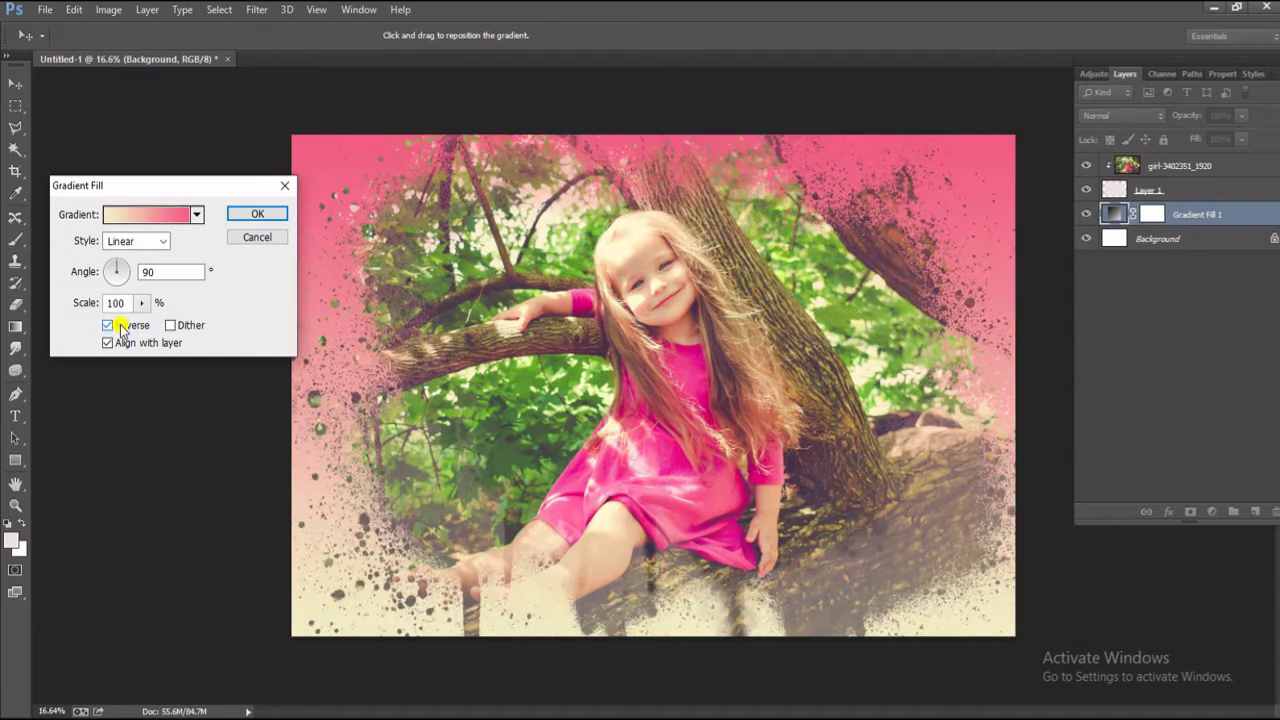
pyautogui.click(150, 241)
pyautogui.click(155, 265)
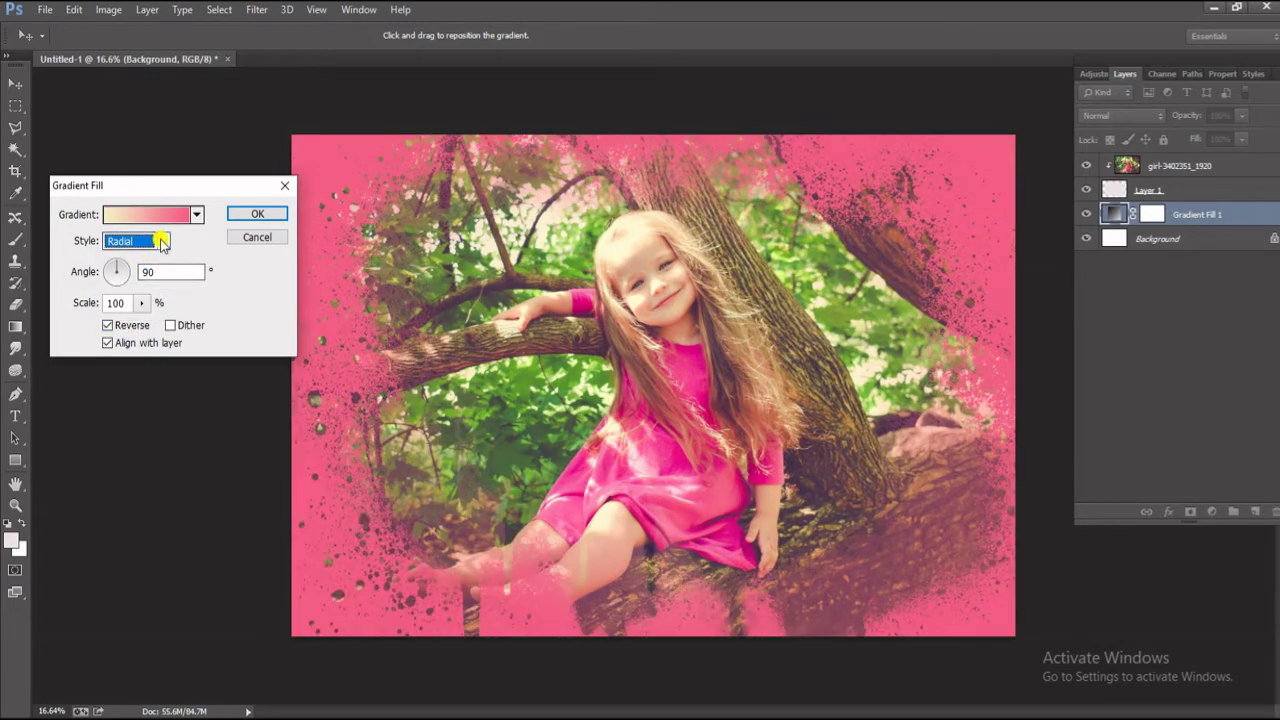
pyautogui.click(155, 241)
pyautogui.click(186, 326)
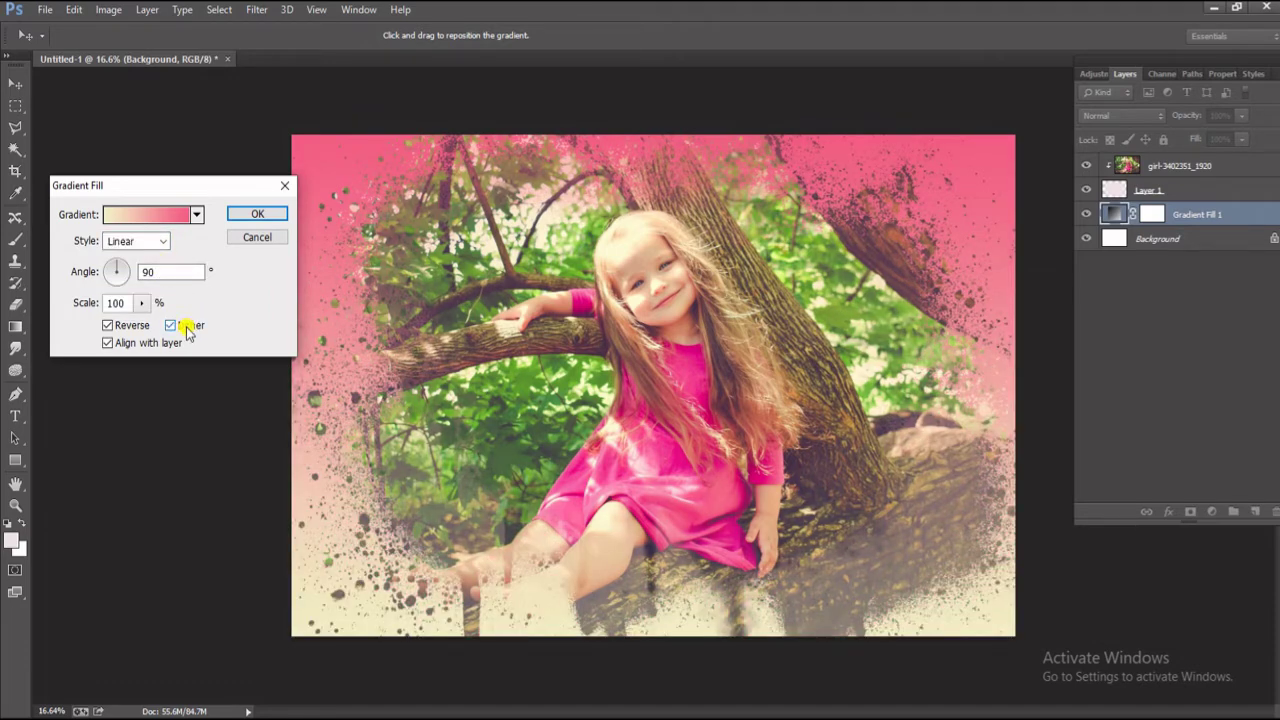
# Set the gradient angle to 99.46° and commit the Gradient Fill.
pyautogui.click(119, 270)
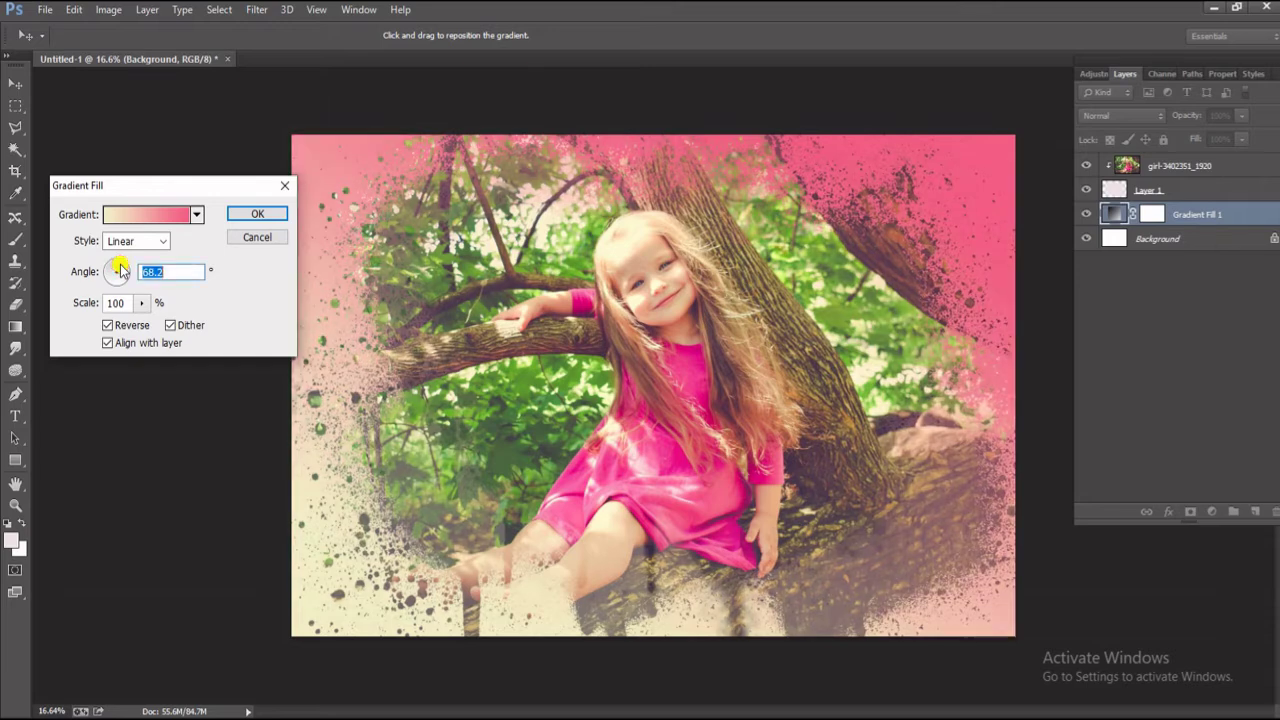
pyautogui.click(116, 266)
pyautogui.click(113, 264)
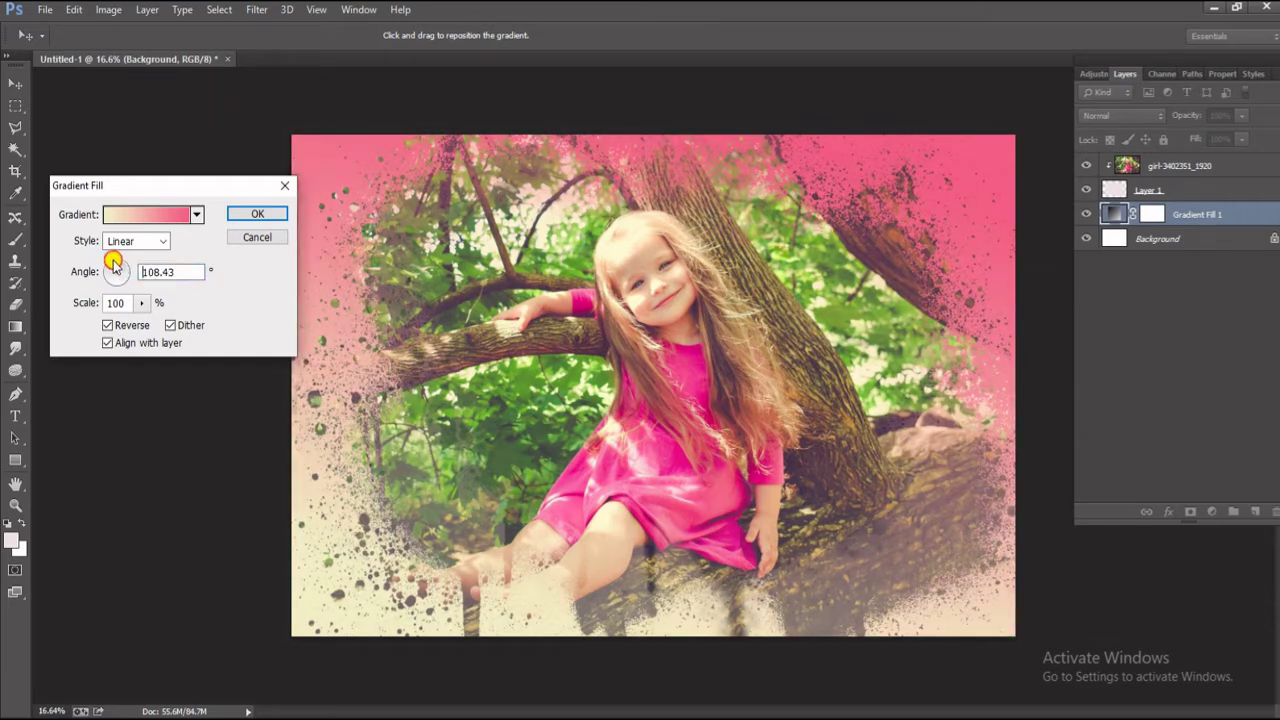
pyautogui.moveTo(112, 262); pyautogui.dragTo(119, 272)
pyautogui.moveTo(120, 251); pyautogui.dragTo(124, 268)
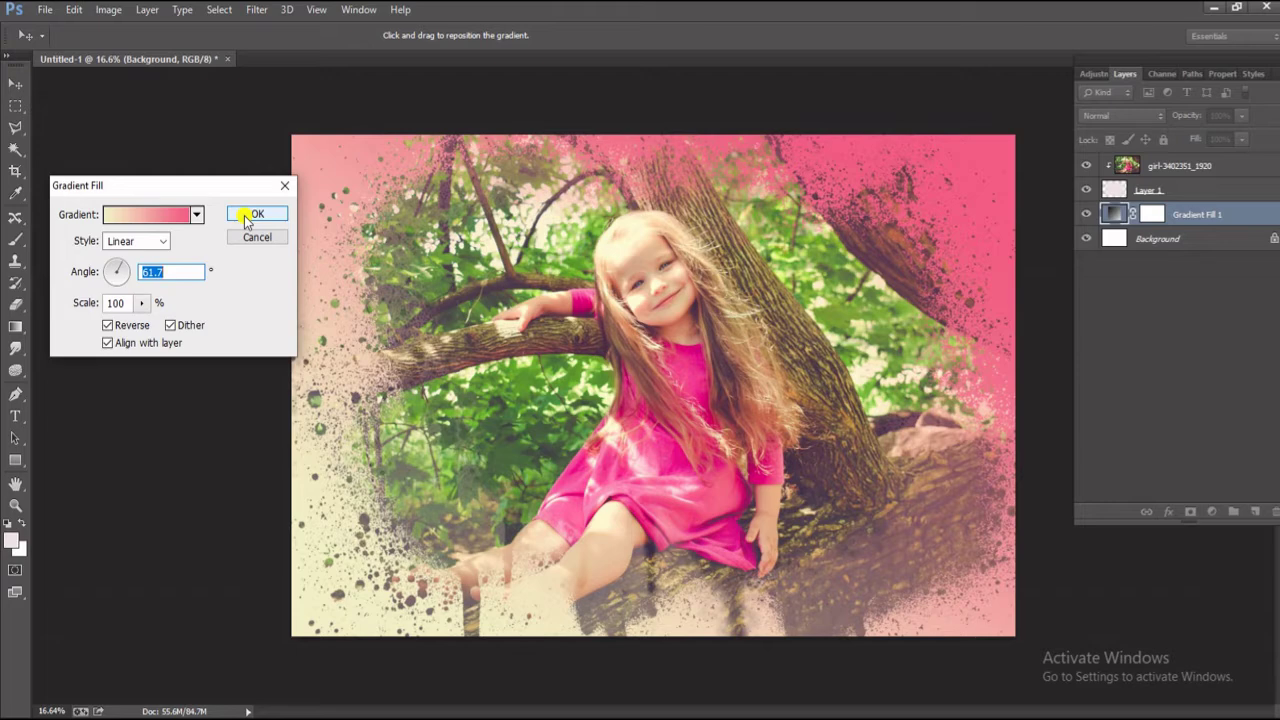
pyautogui.moveTo(119, 270); pyautogui.dragTo(113, 271)
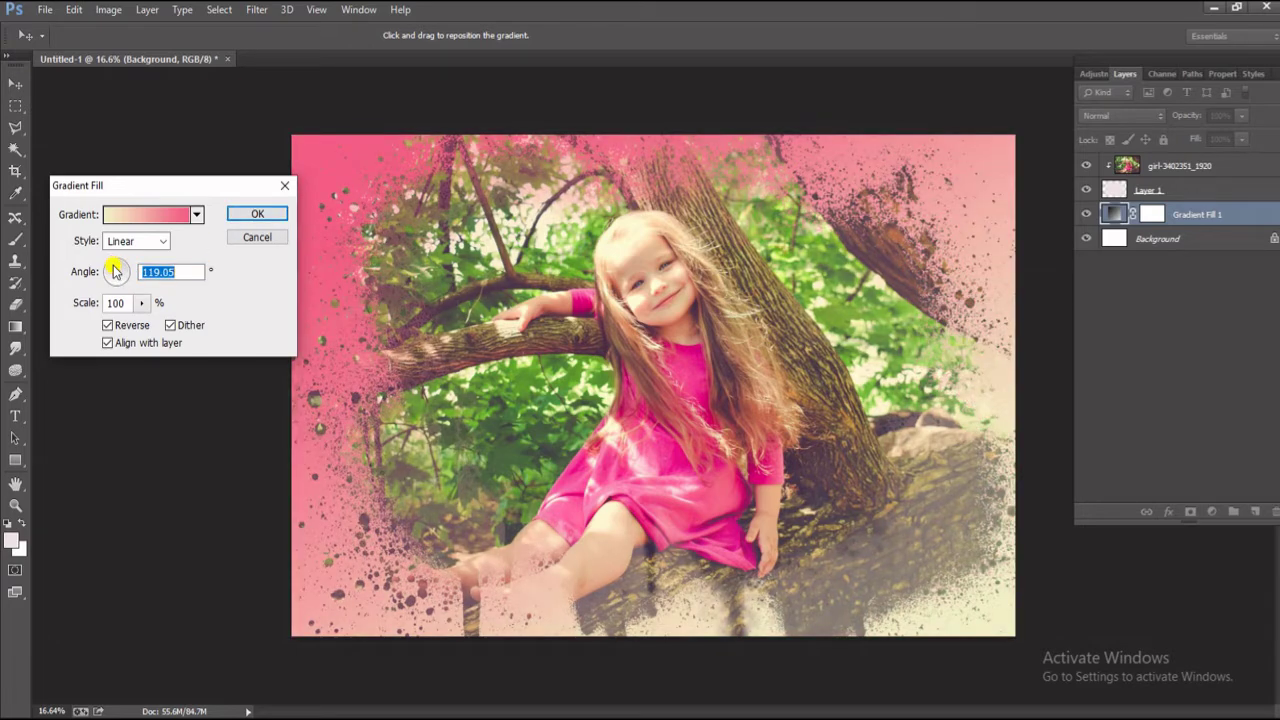
pyautogui.moveTo(113, 271); pyautogui.dragTo(116, 268)
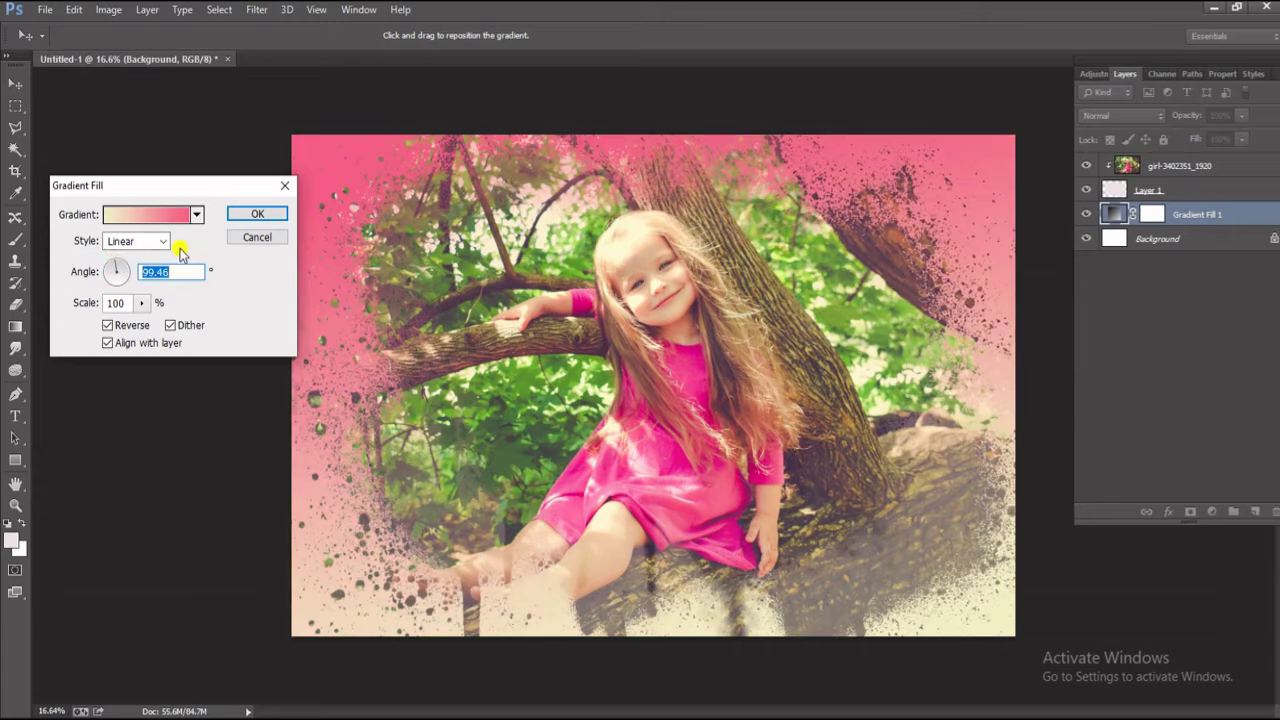
pyautogui.click(250, 213)
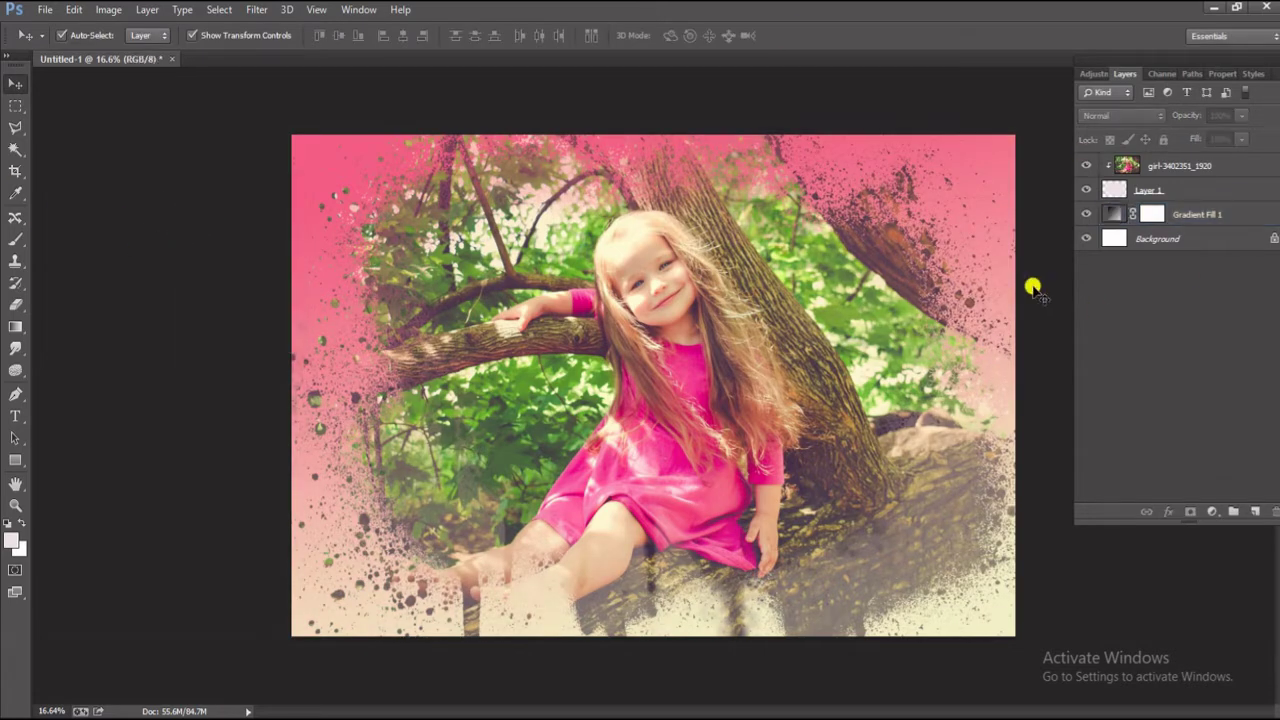
# Give Layer 1 a Stroke effect with lowered opacity and a thinner size.
pyautogui.click(1166, 190)
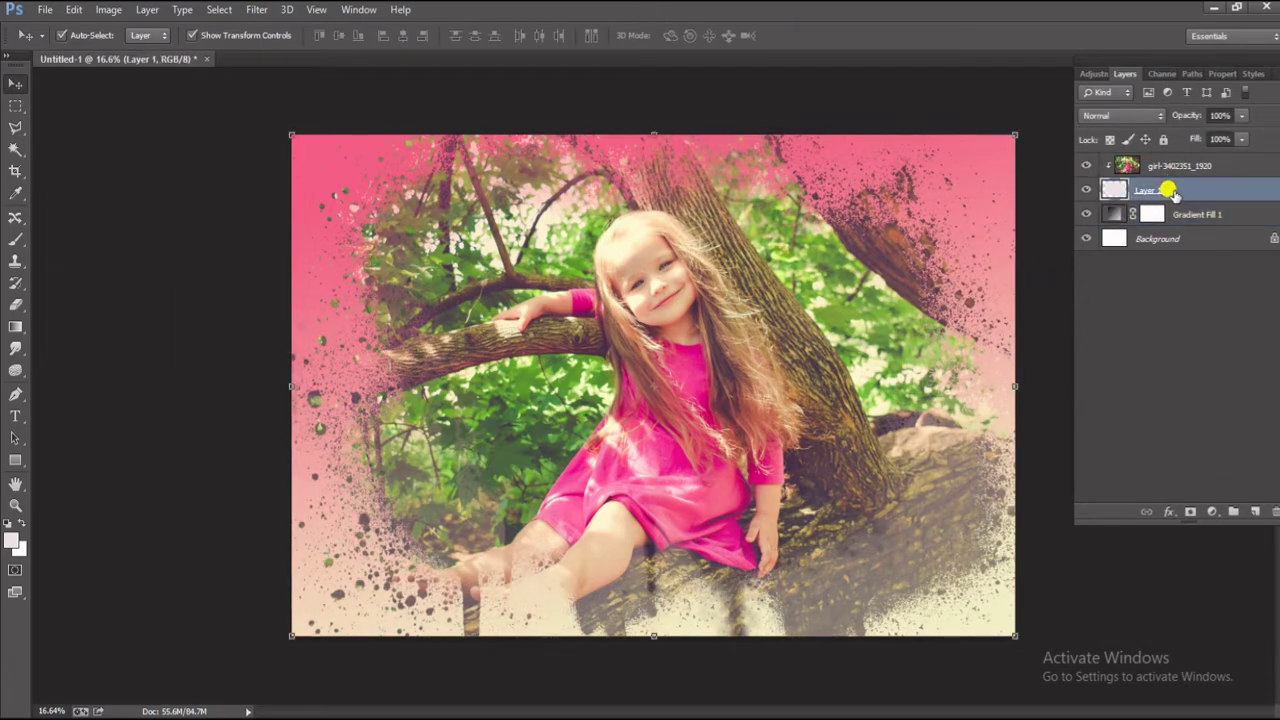
pyautogui.click(1167, 511)
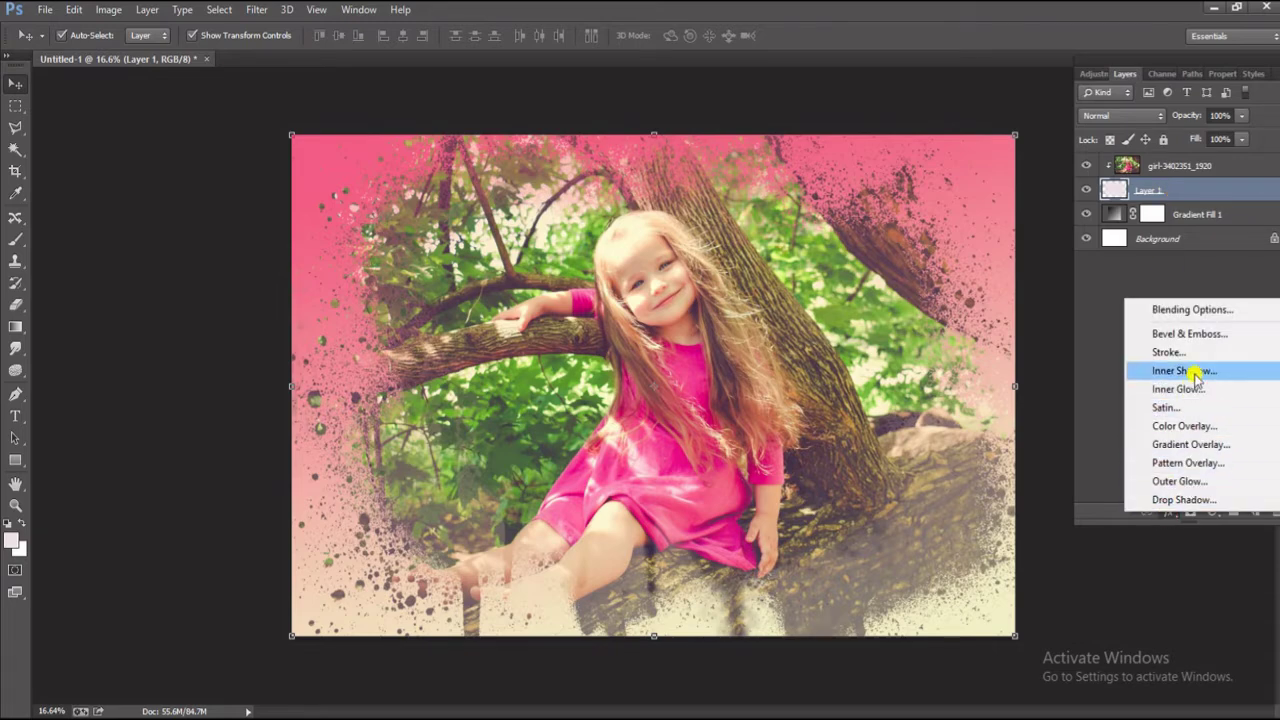
pyautogui.click(1196, 310)
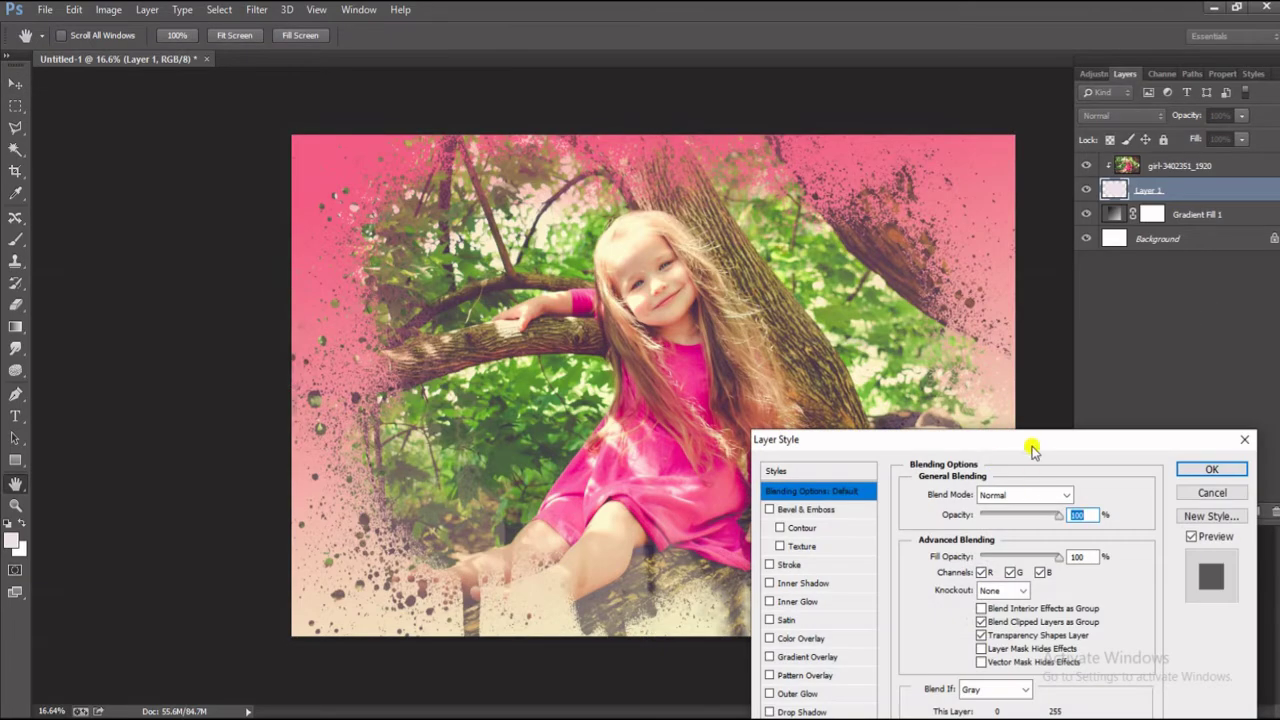
pyautogui.moveTo(1032, 451)
pyautogui.mouseDown()
pyautogui.moveTo(343, 272)
pyautogui.moveTo(160, 187)
pyautogui.moveTo(5, 250)
pyautogui.moveTo(52, 187)
pyautogui.moveTo(1018, 310)
pyautogui.moveTo(1062, 283)
pyautogui.mouseUp()
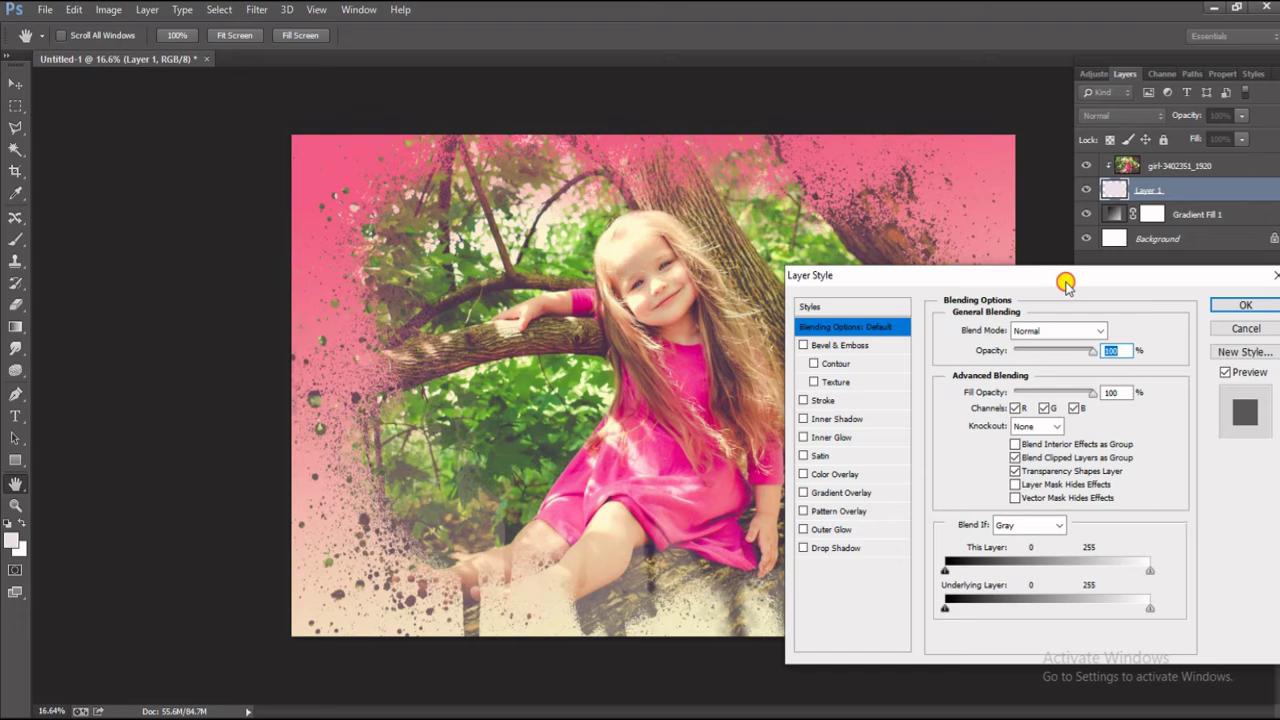
pyautogui.click(823, 400)
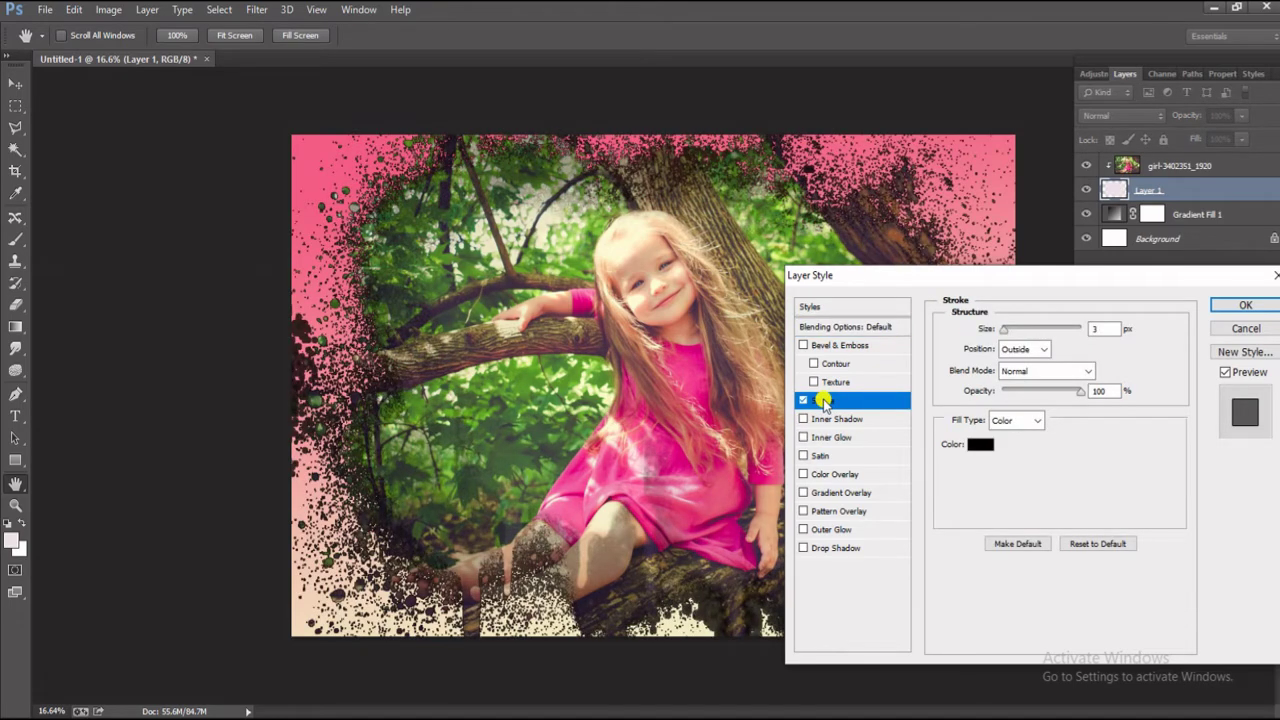
pyautogui.moveTo(1080, 391); pyautogui.dragTo(1022, 393)
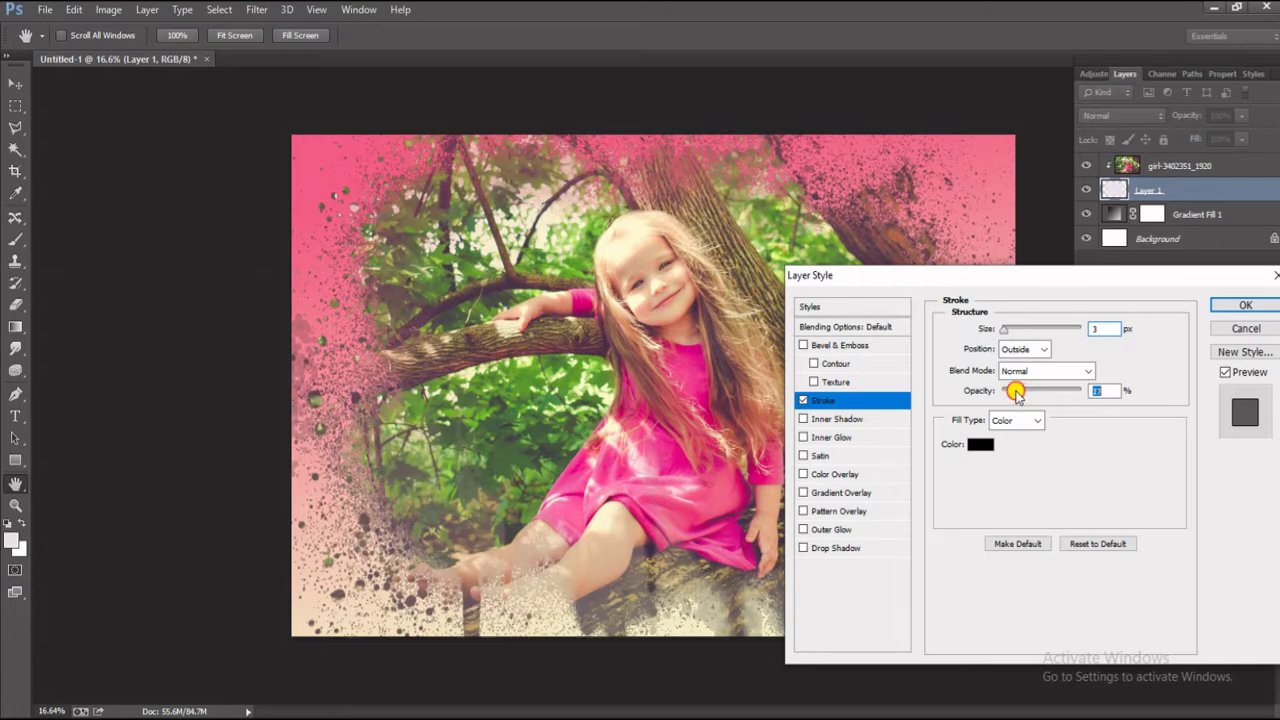
pyautogui.click(1008, 331)
pyautogui.moveTo(1010, 333); pyautogui.dragTo(1003, 333)
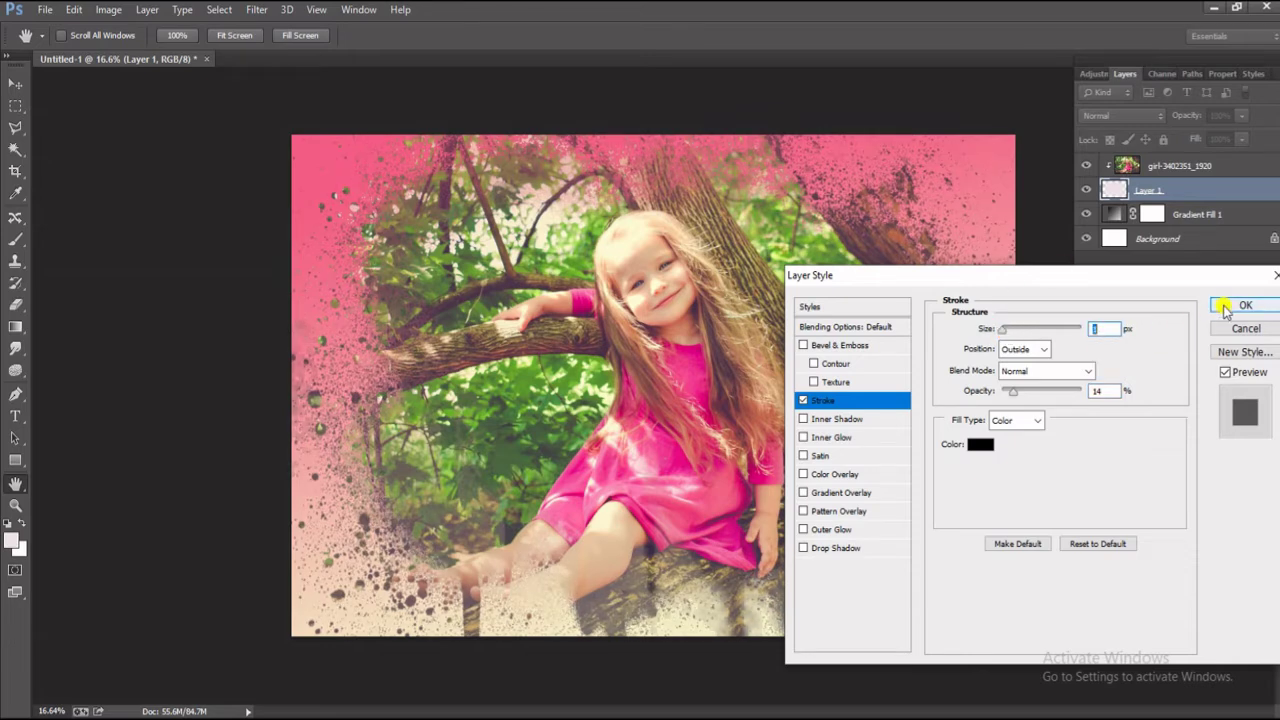
# Add Bevel & Emboss with a reduced-range Contour and smaller-scale Texture, then apply.
pyautogui.click(862, 366)
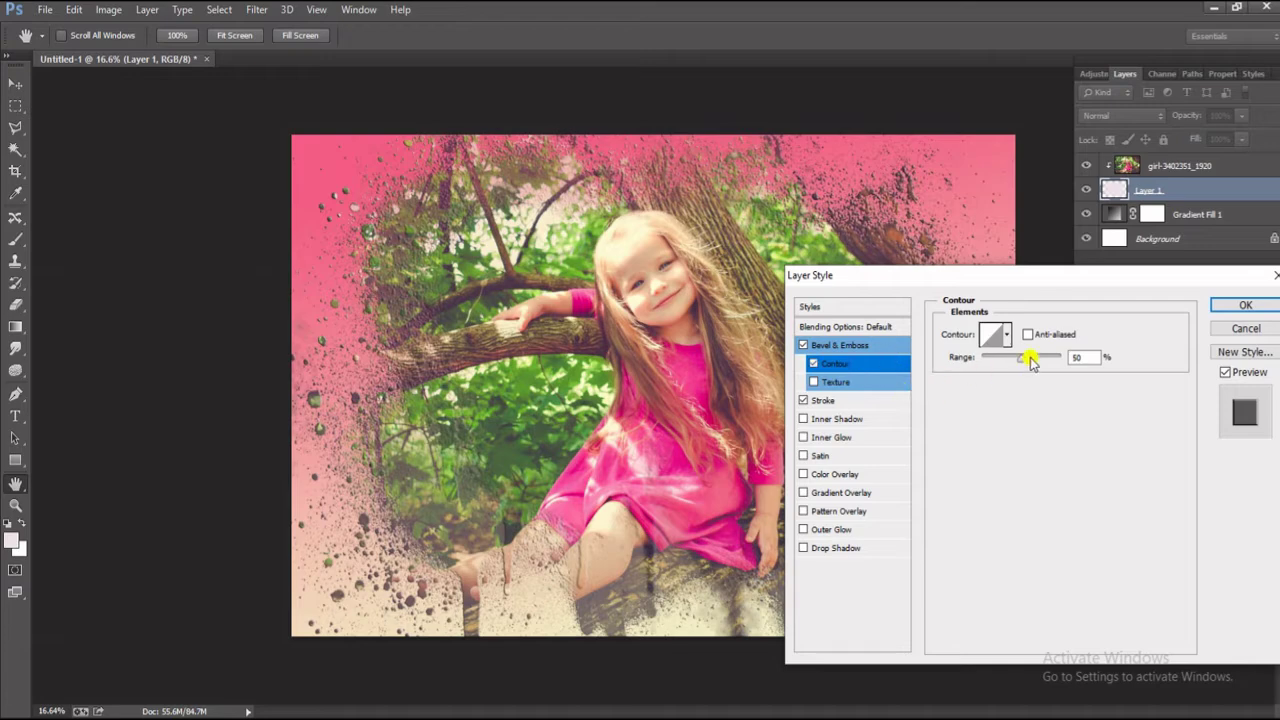
pyautogui.moveTo(1021, 357); pyautogui.dragTo(999, 363)
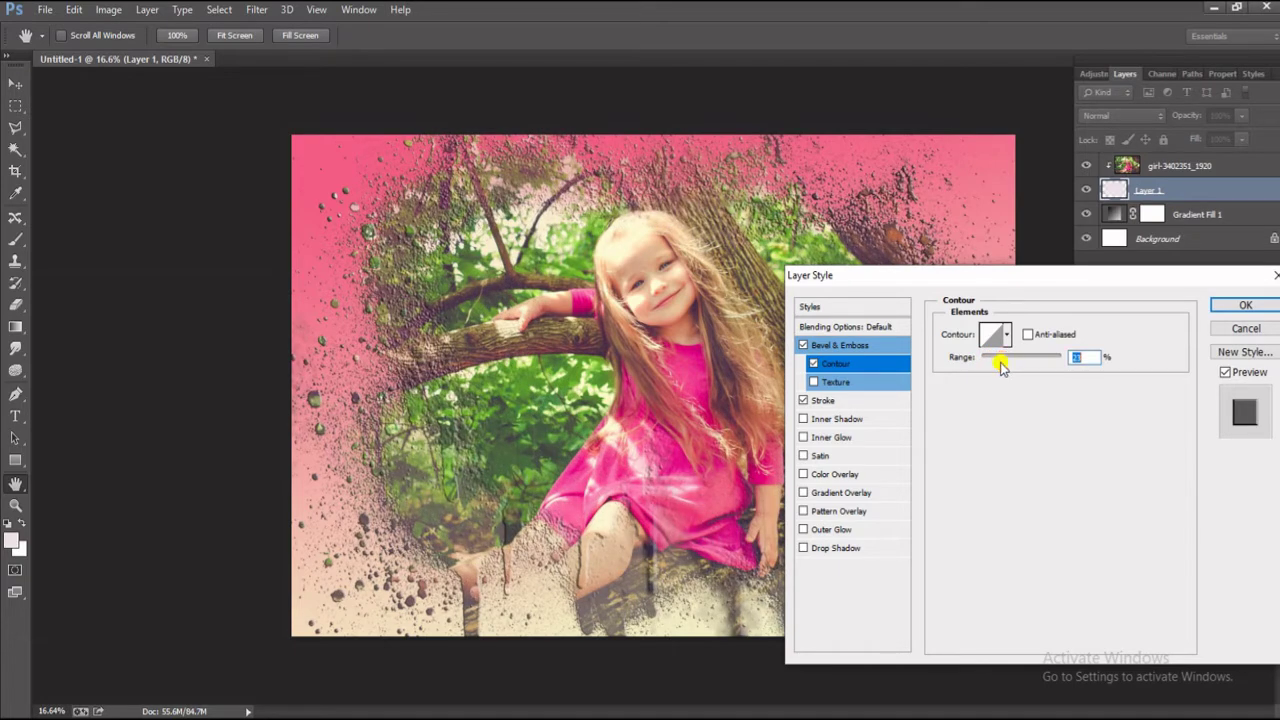
pyautogui.click(849, 382)
pyautogui.moveTo(1016, 384); pyautogui.dragTo(989, 386)
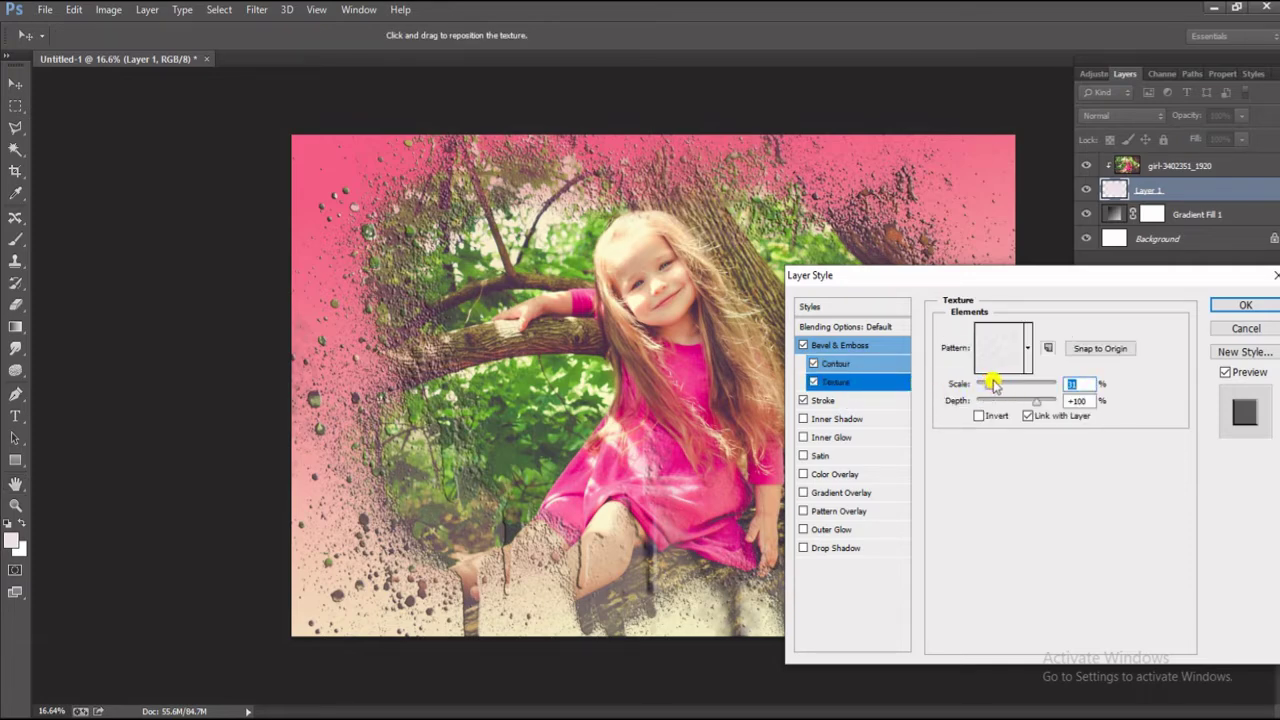
pyautogui.moveTo(996, 388)
pyautogui.mouseDown()
pyautogui.moveTo(1048, 408)
pyautogui.moveTo(1020, 407)
pyautogui.moveTo(1006, 386)
pyautogui.moveTo(987, 402)
pyautogui.moveTo(1058, 400)
pyautogui.moveTo(984, 403)
pyautogui.moveTo(1006, 392)
pyautogui.mouseUp()
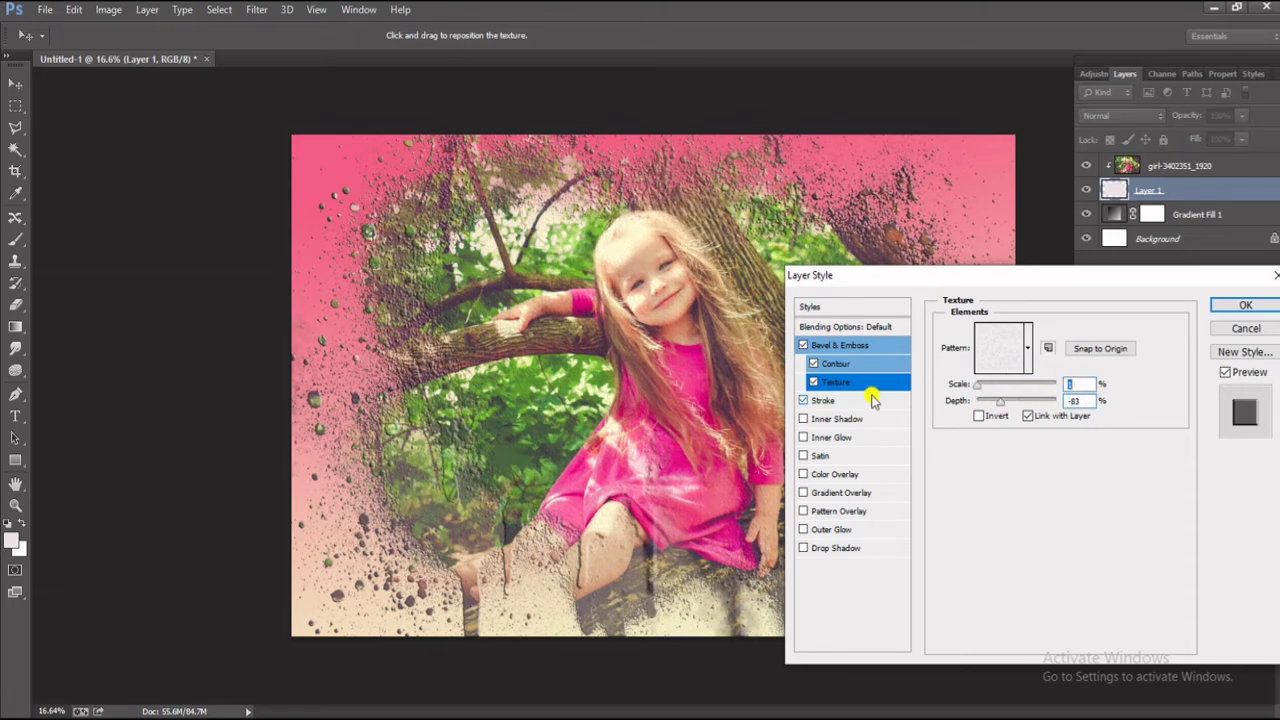
pyautogui.click(1245, 304)
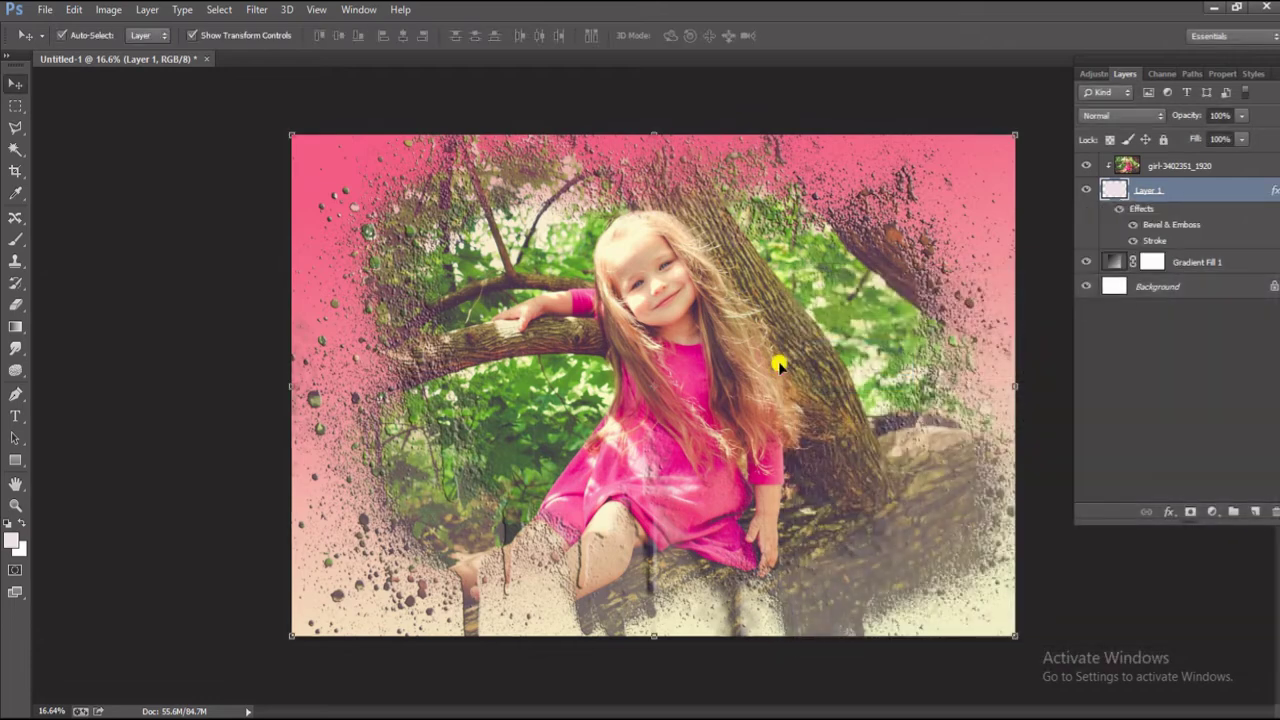
pyautogui.click(225, 357)
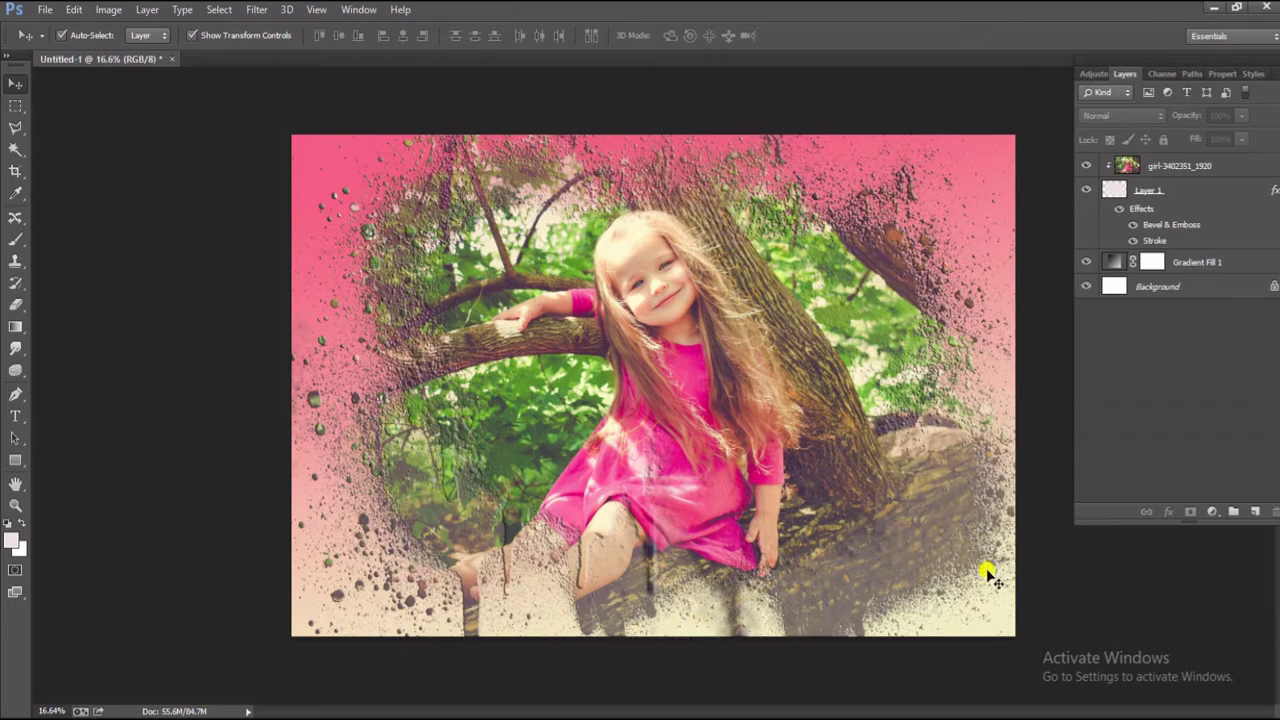
pyautogui.click(1150, 258)
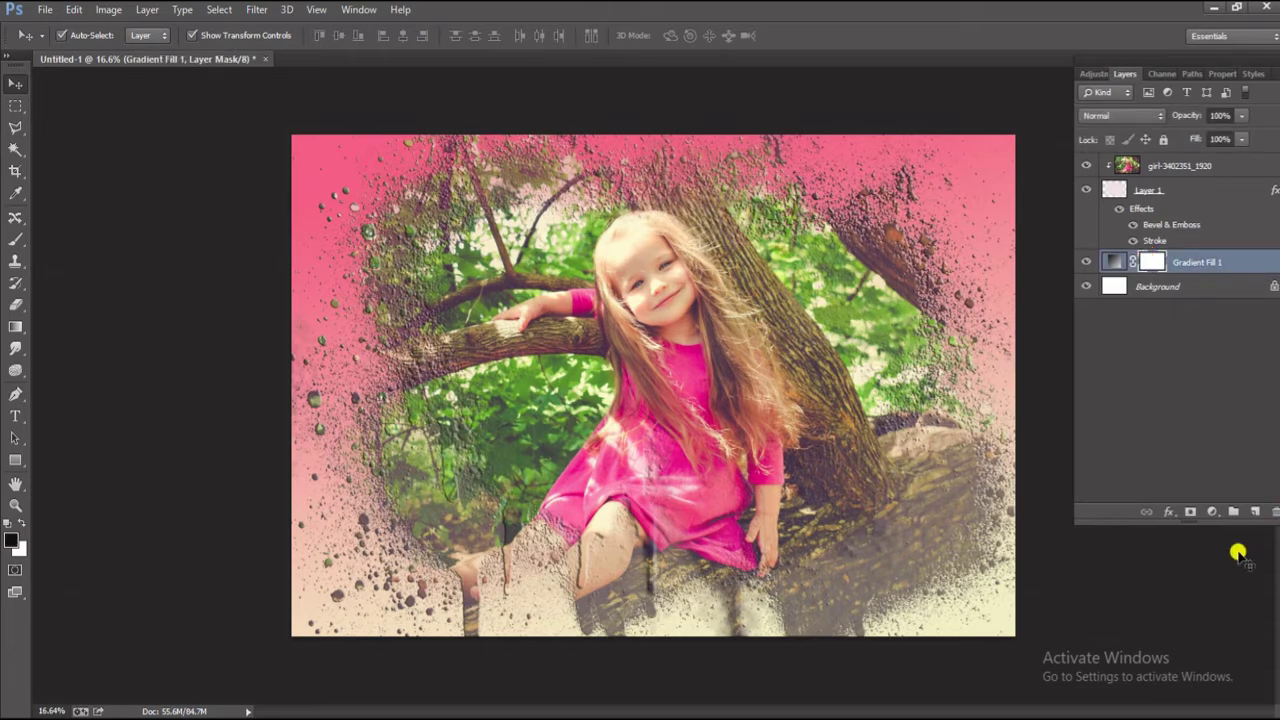
pyautogui.click(1212, 510)
pyautogui.click(1190, 166)
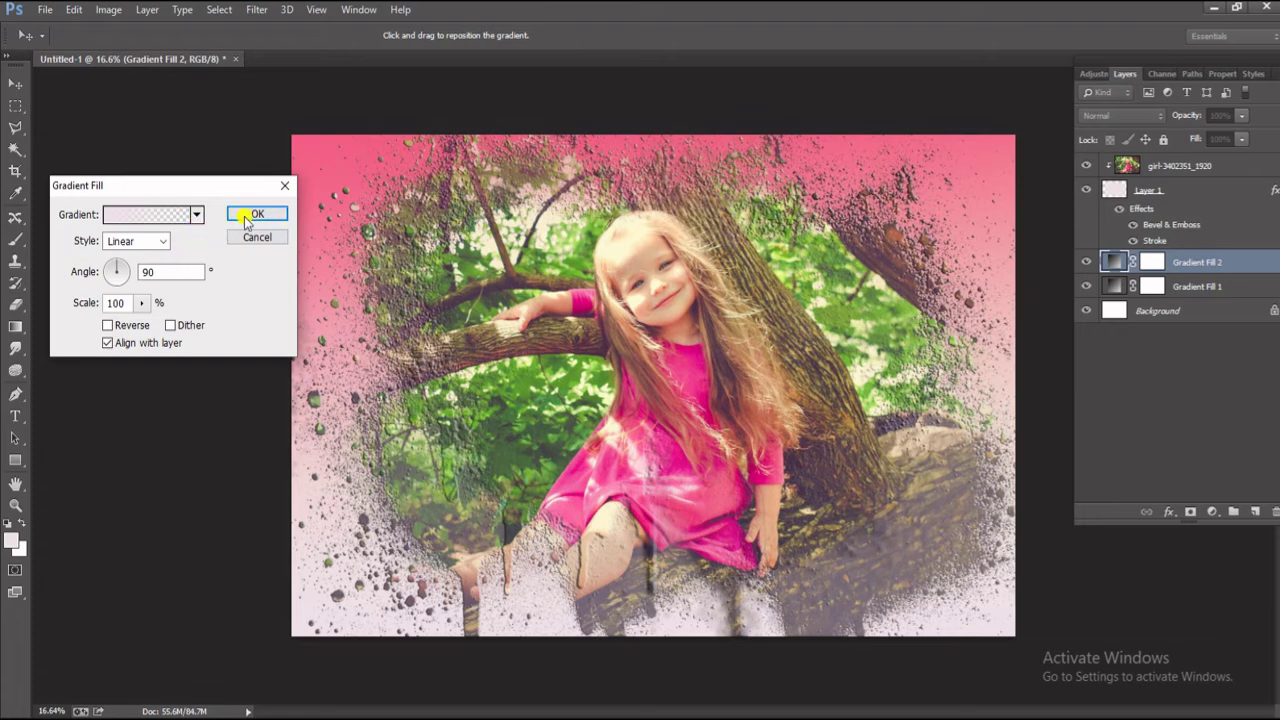
pyautogui.click(285, 186)
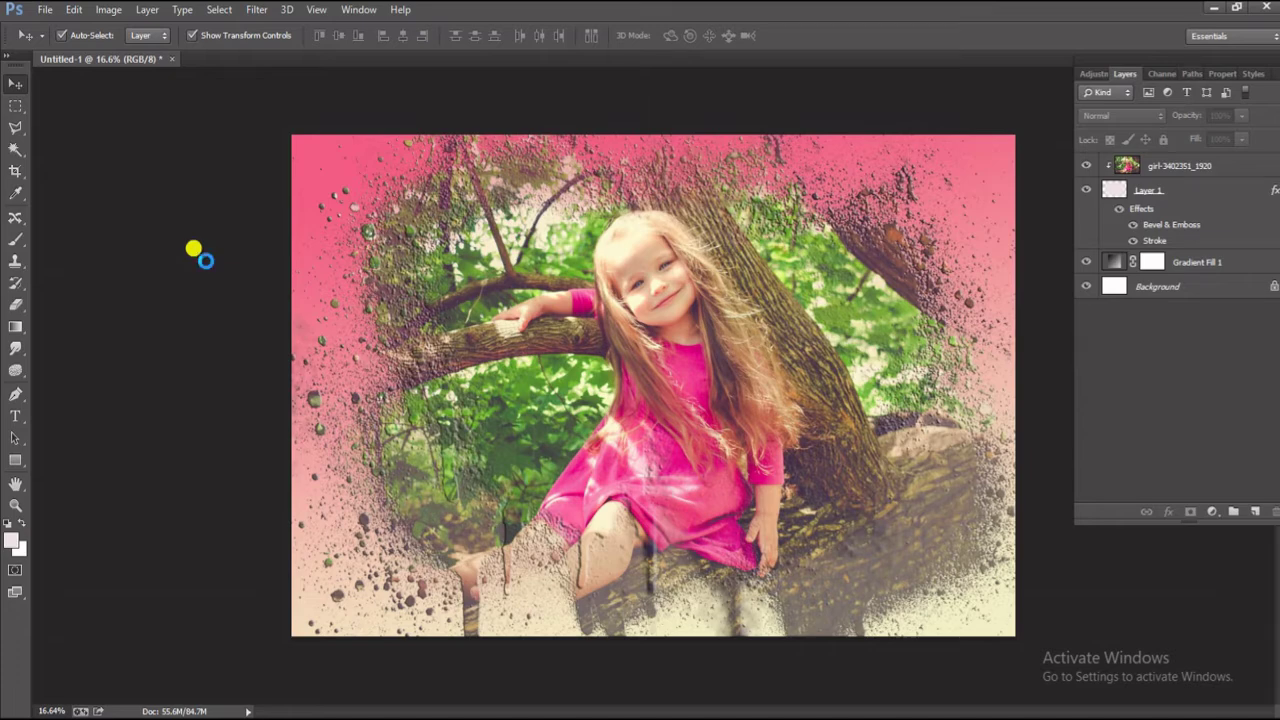
# Stamp all visible layers into a new top Layer 2 with Shift+Ctrl+Alt+E.
pyautogui.hotkey('ctrl', 'shift', 'alt', 'e')
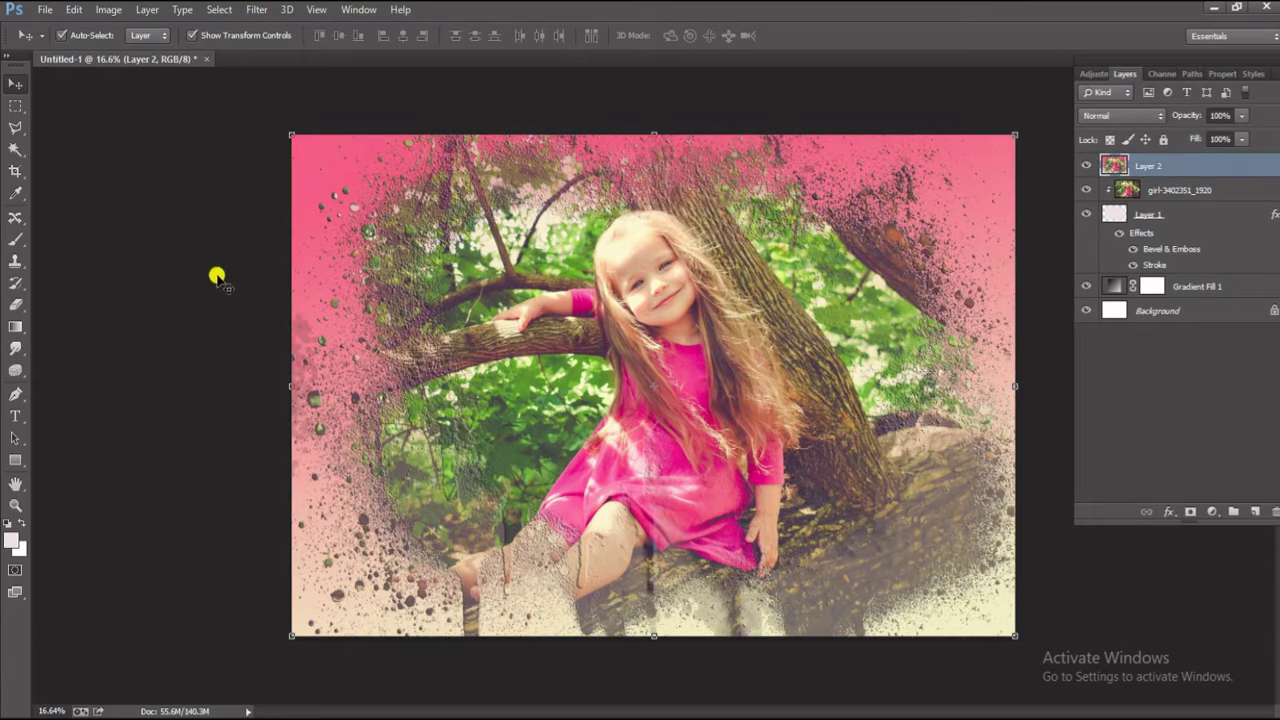
pyautogui.click(214, 280)
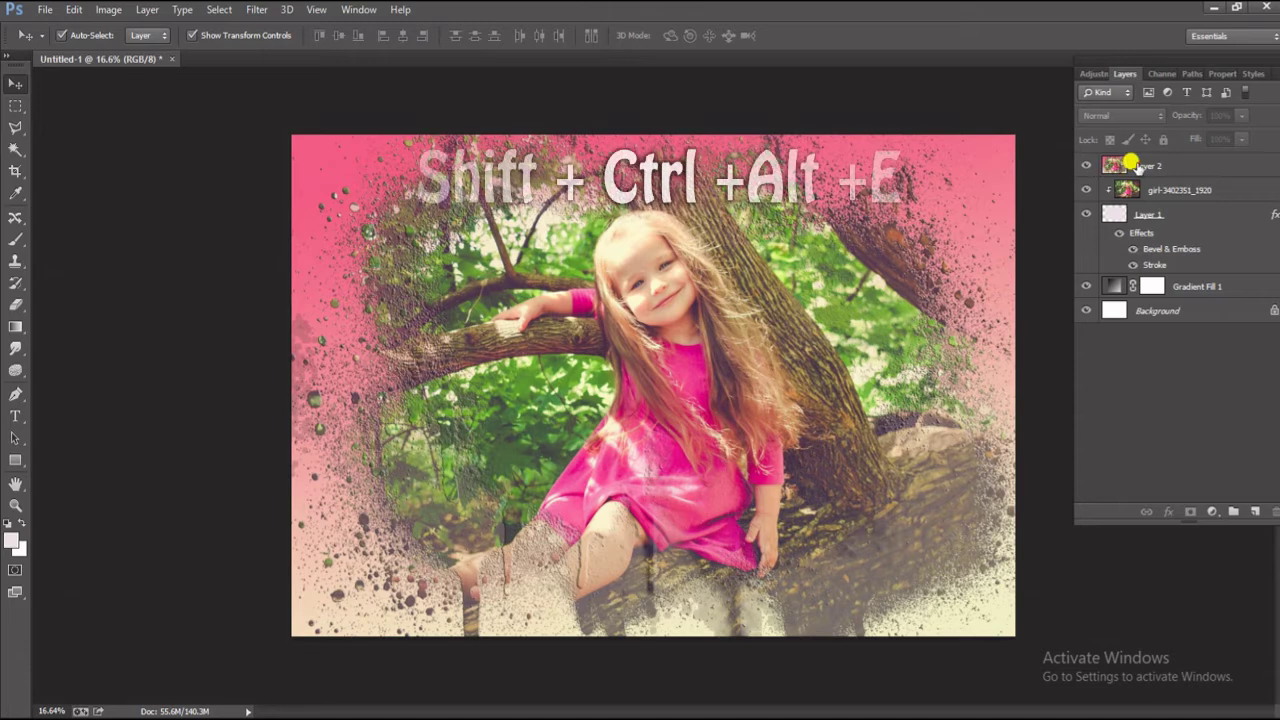
pyautogui.click(1131, 164)
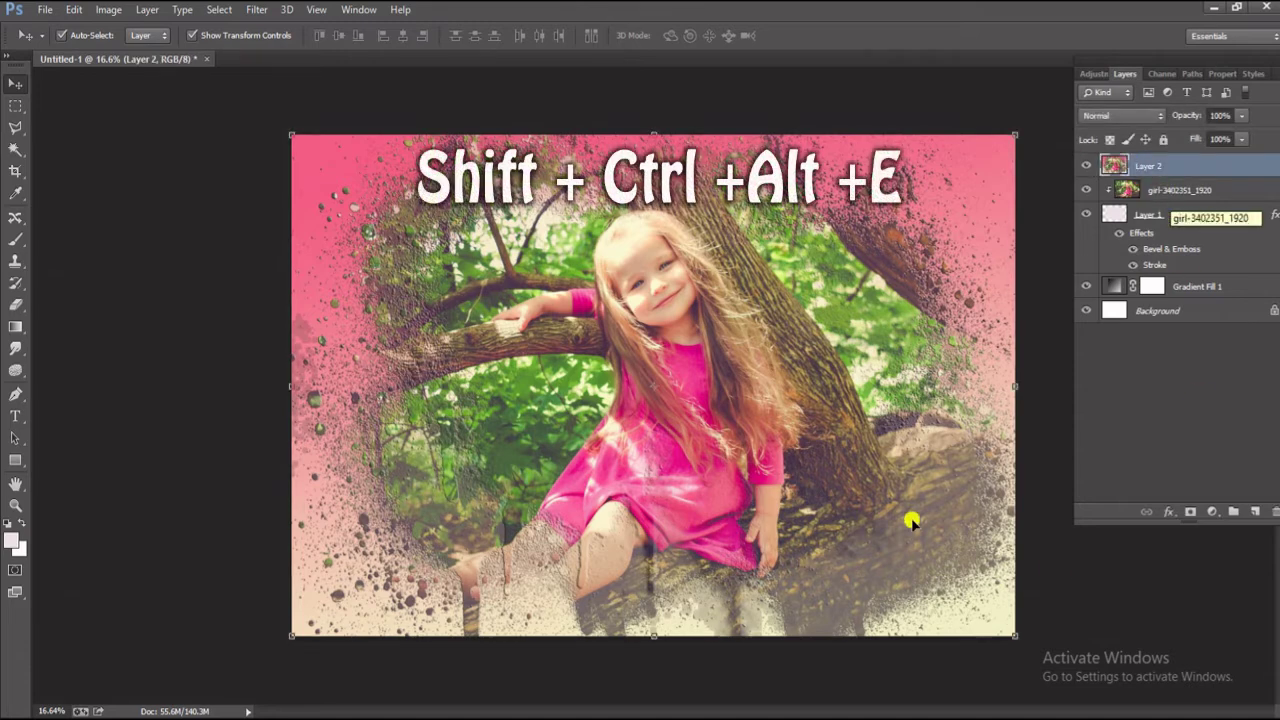
# Give Layer 2 a Stroke positioned Inside at about 49 px.
pyautogui.click(1168, 513)
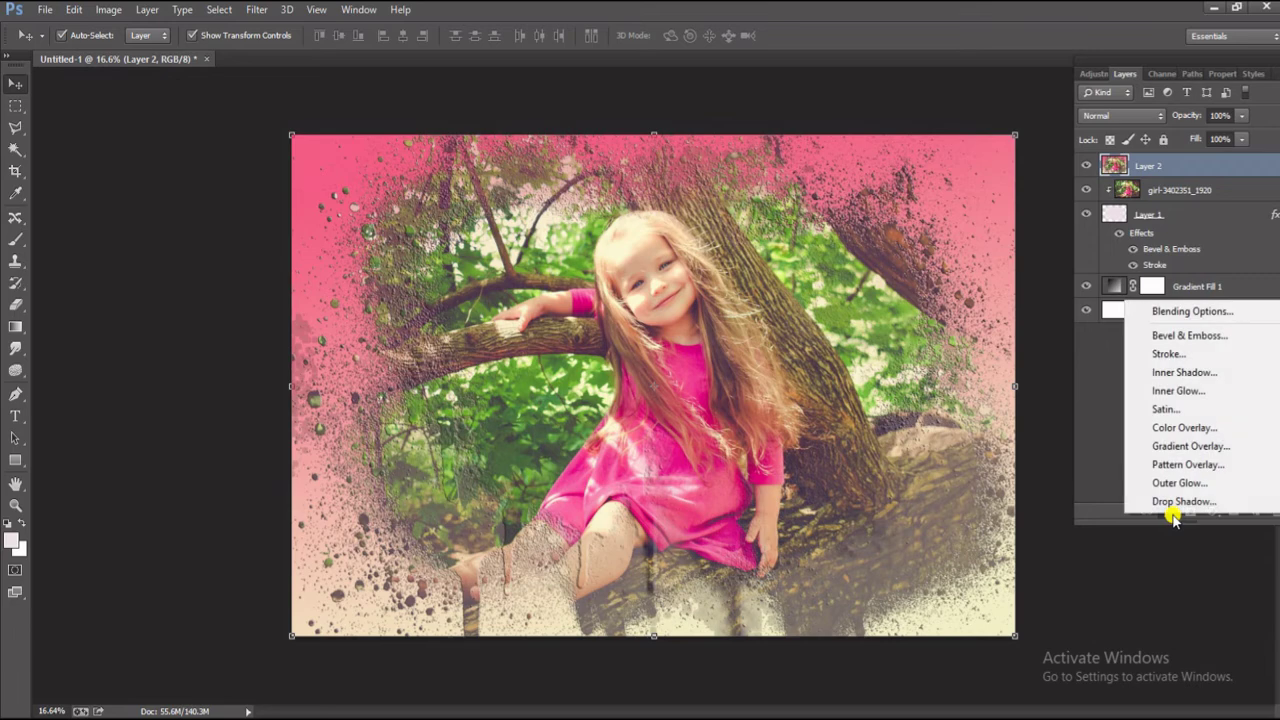
pyautogui.click(1248, 336)
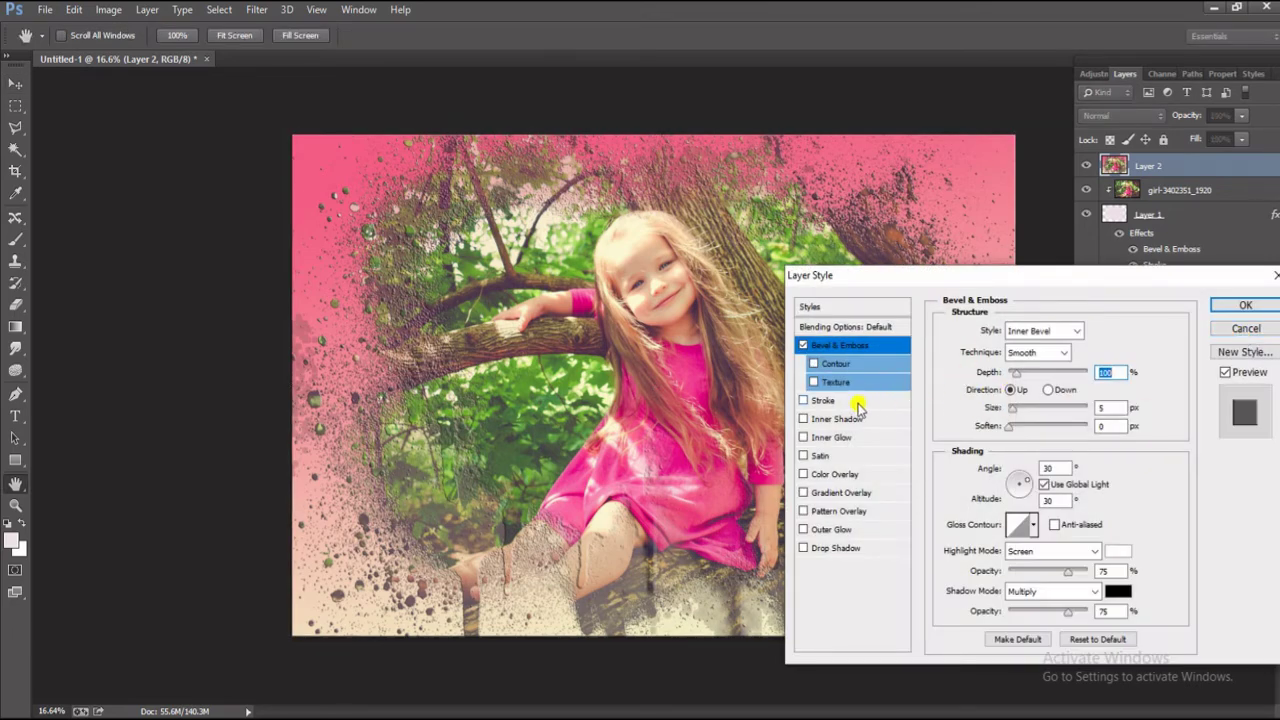
pyautogui.click(856, 402)
pyautogui.click(803, 345)
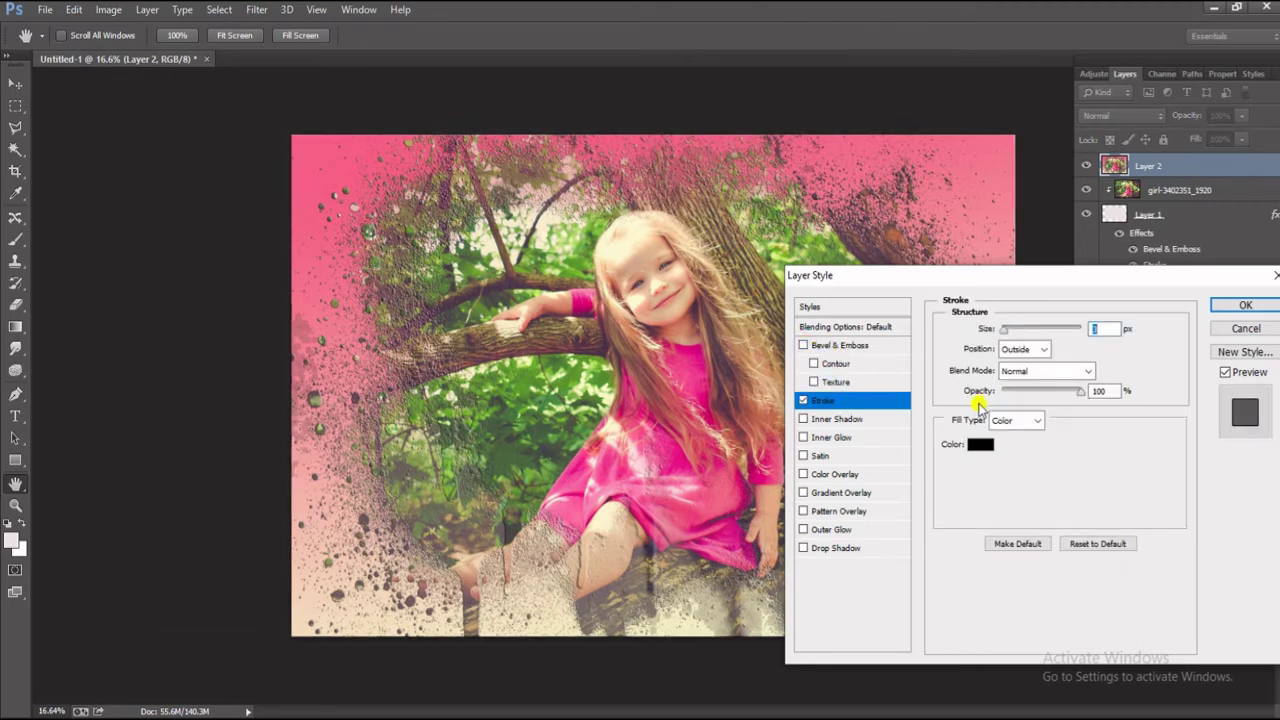
pyautogui.moveTo(1004, 330); pyautogui.dragTo(1058, 339)
pyautogui.click(1040, 348)
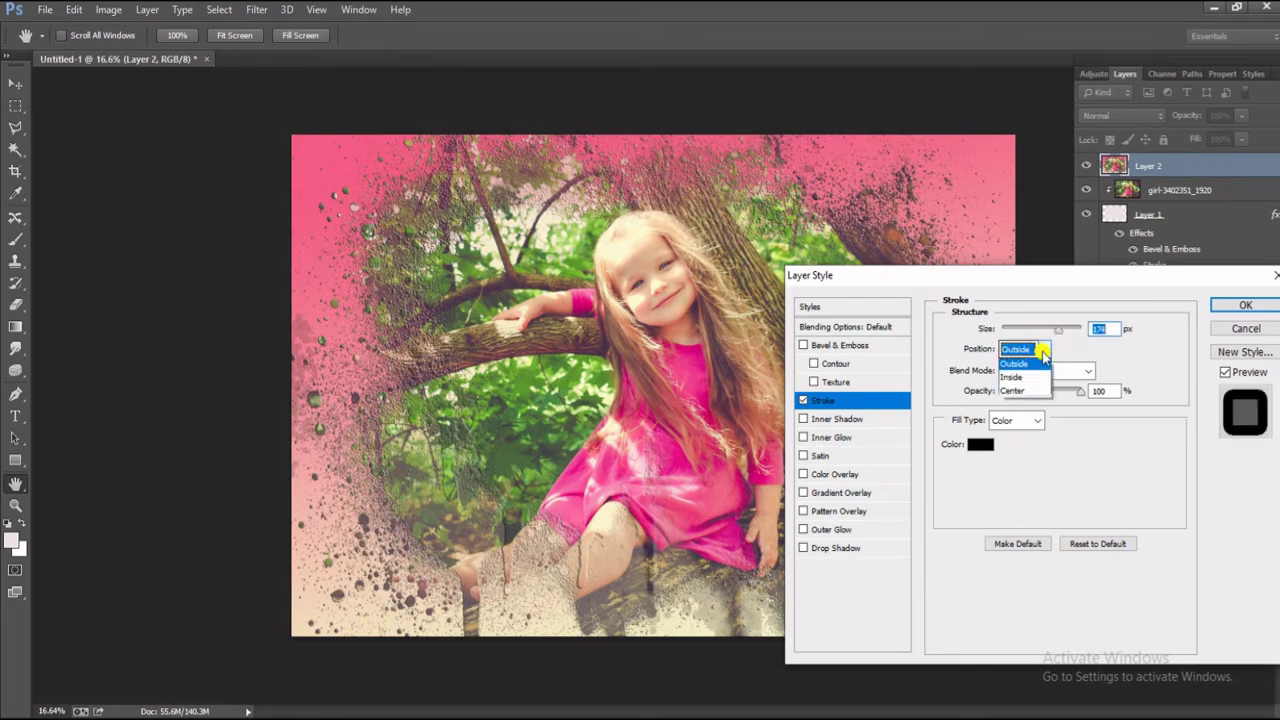
pyautogui.click(1040, 380)
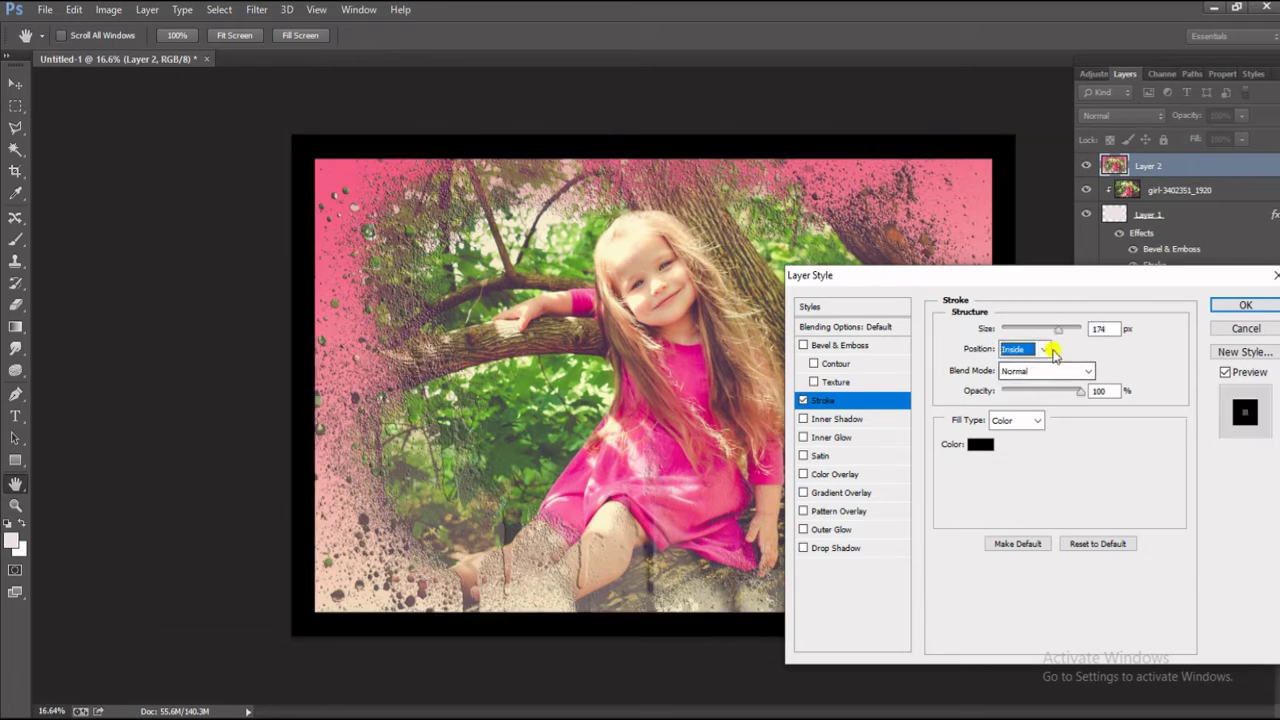
pyautogui.moveTo(1057, 328); pyautogui.dragTo(1021, 332)
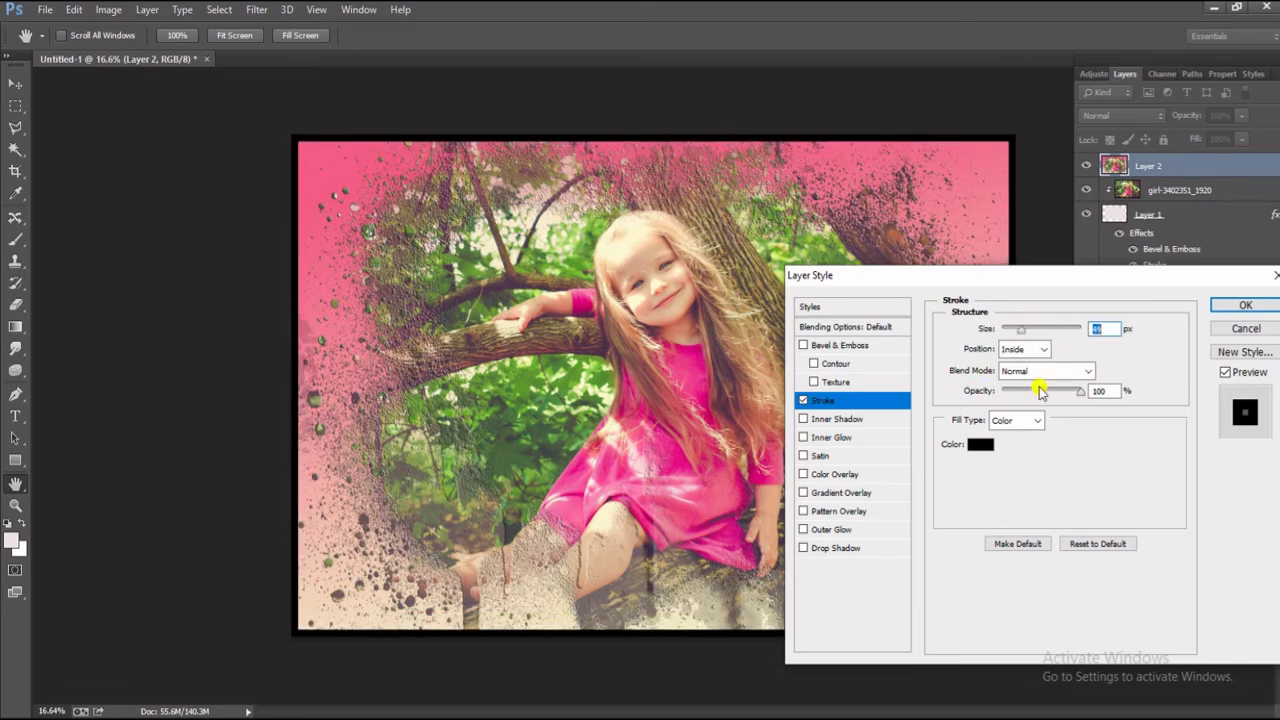
# Set the stroke colour to near-white and apply the border.
pyautogui.click(975, 447)
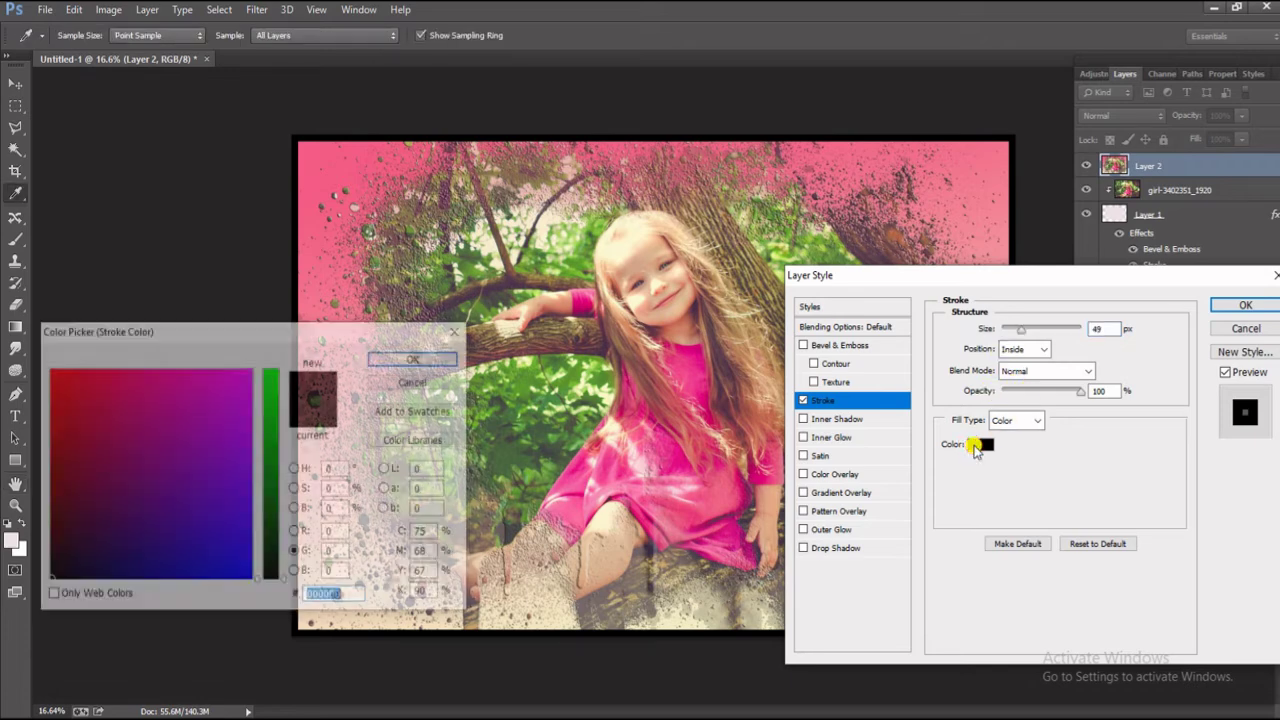
pyautogui.click(576, 380)
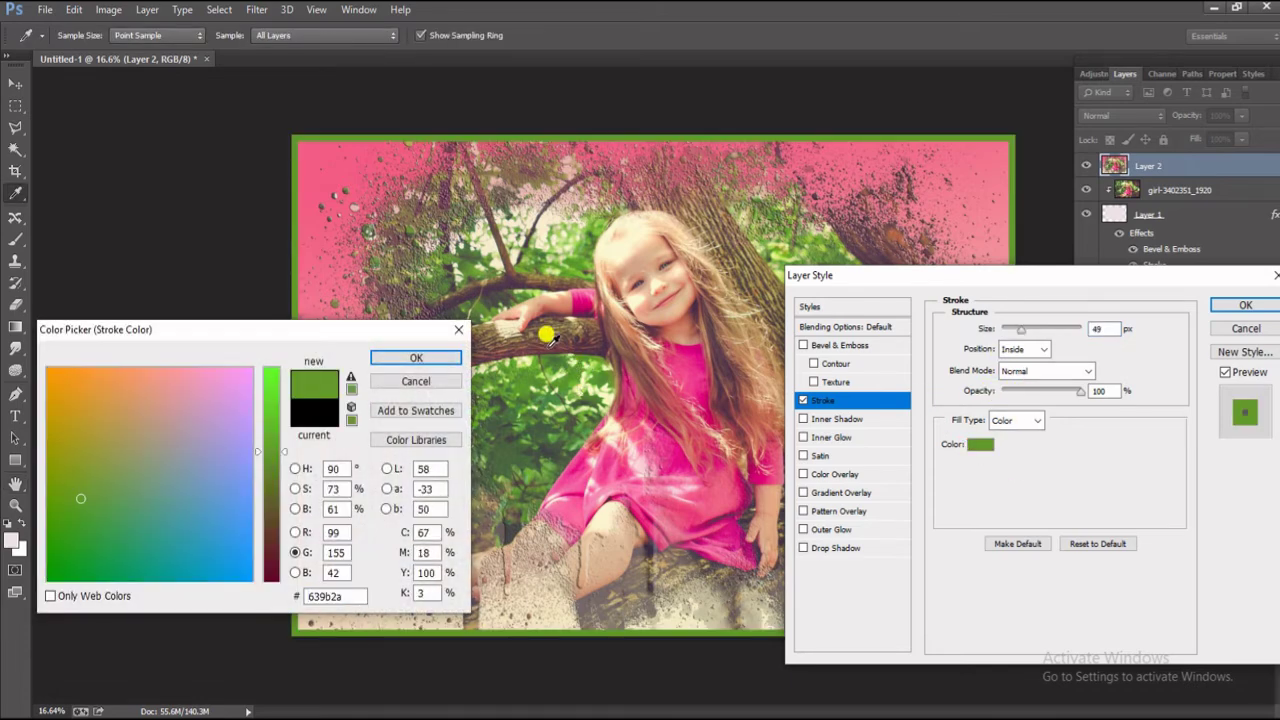
pyautogui.click(616, 418)
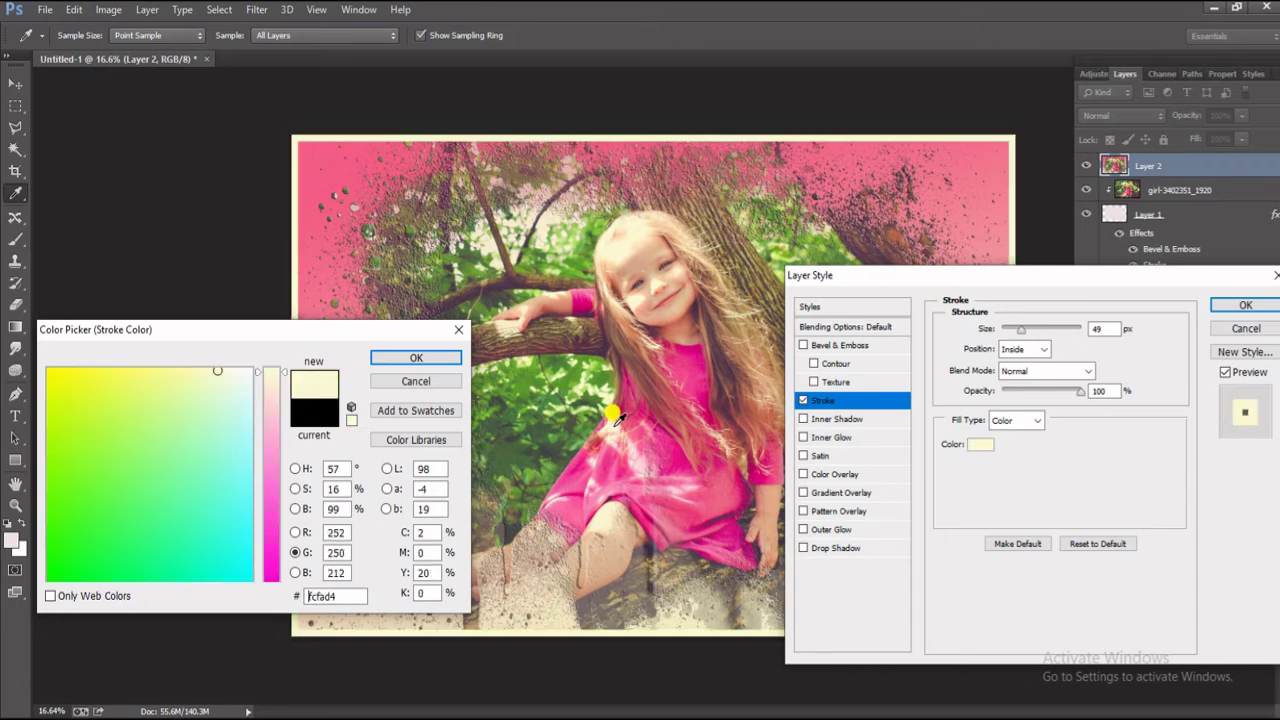
pyautogui.click(248, 371)
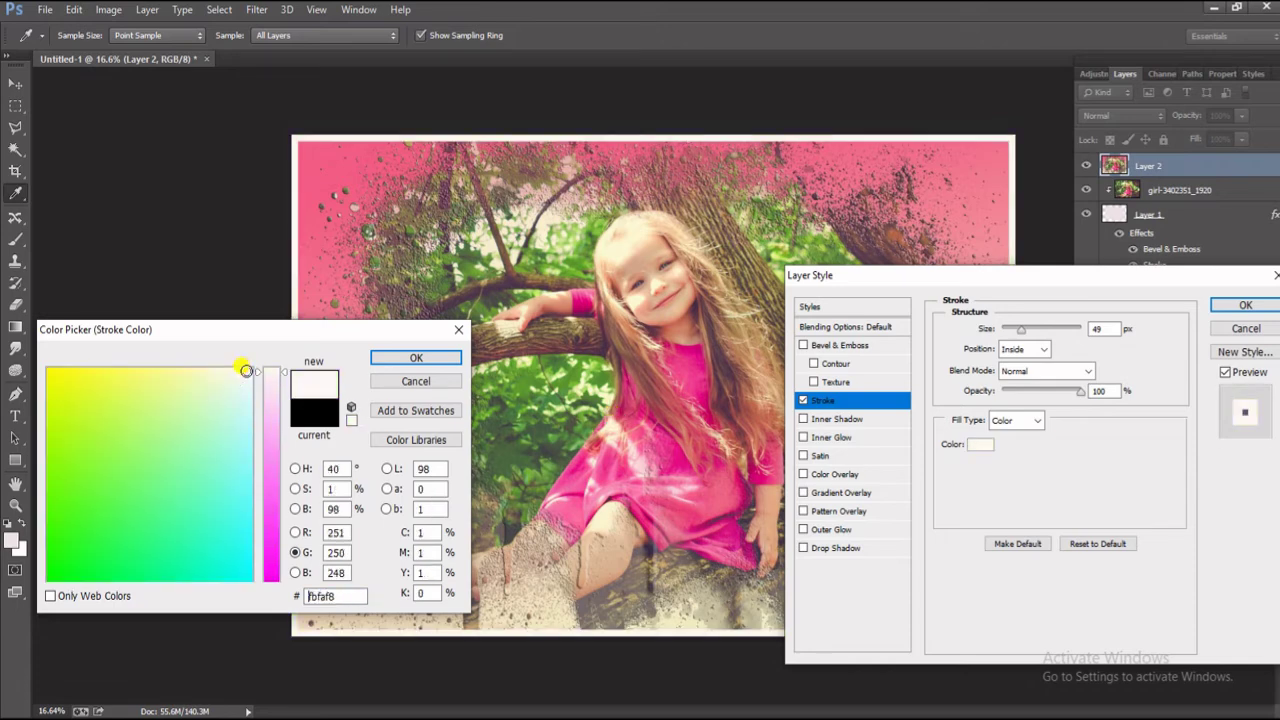
pyautogui.moveTo(248, 371); pyautogui.dragTo(251, 366)
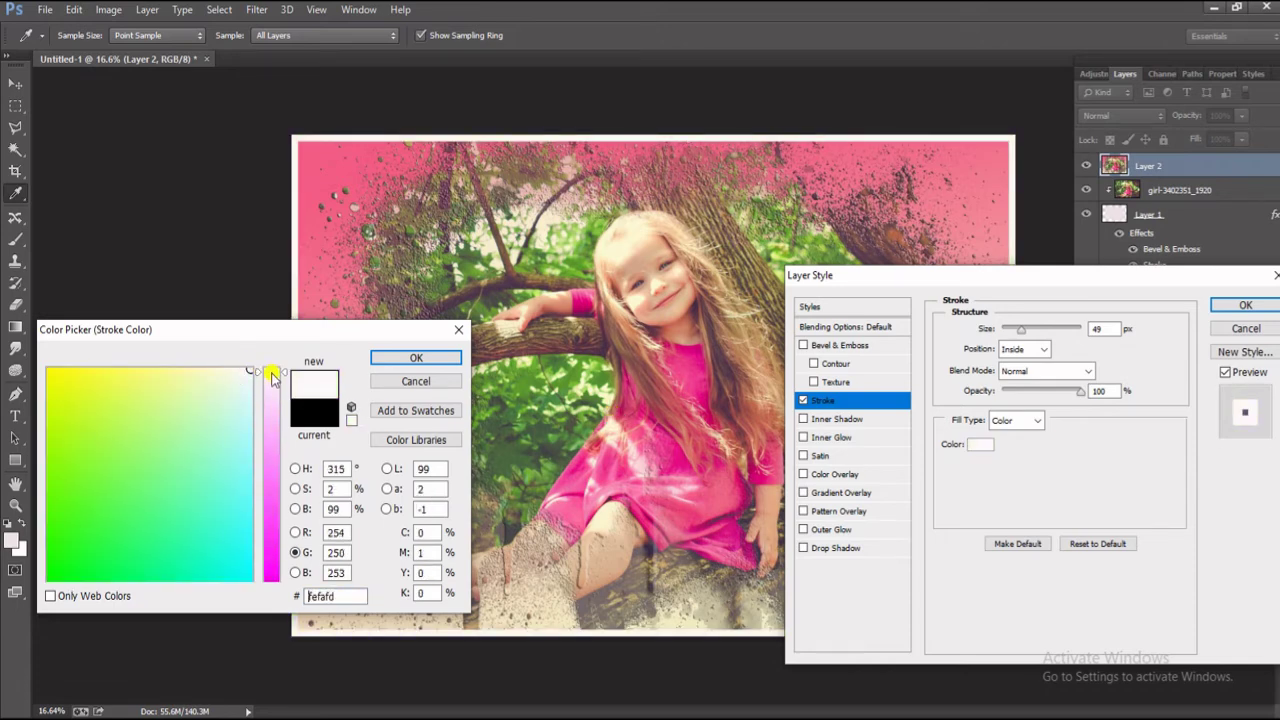
pyautogui.click(387, 363)
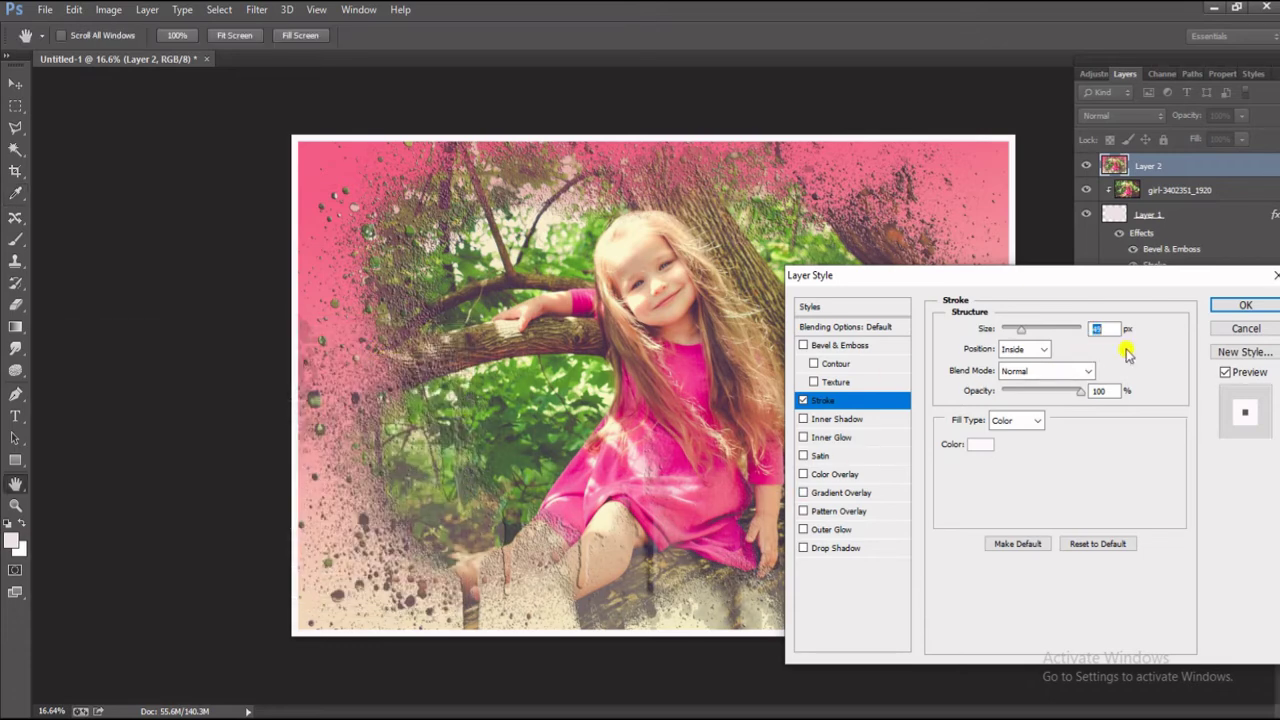
pyautogui.moveTo(1020, 330)
pyautogui.mouseDown()
pyautogui.moveTo(1030, 333)
pyautogui.moveTo(1020, 330)
pyautogui.mouseUp()
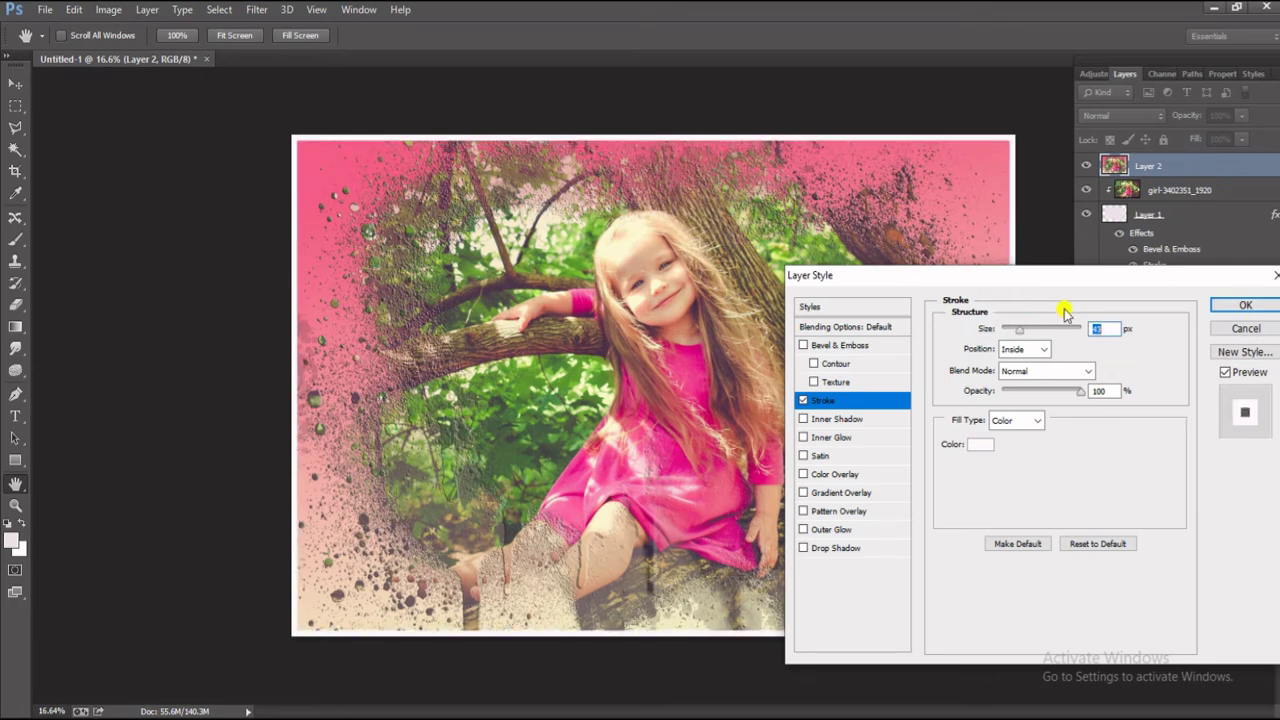
pyautogui.click(1236, 304)
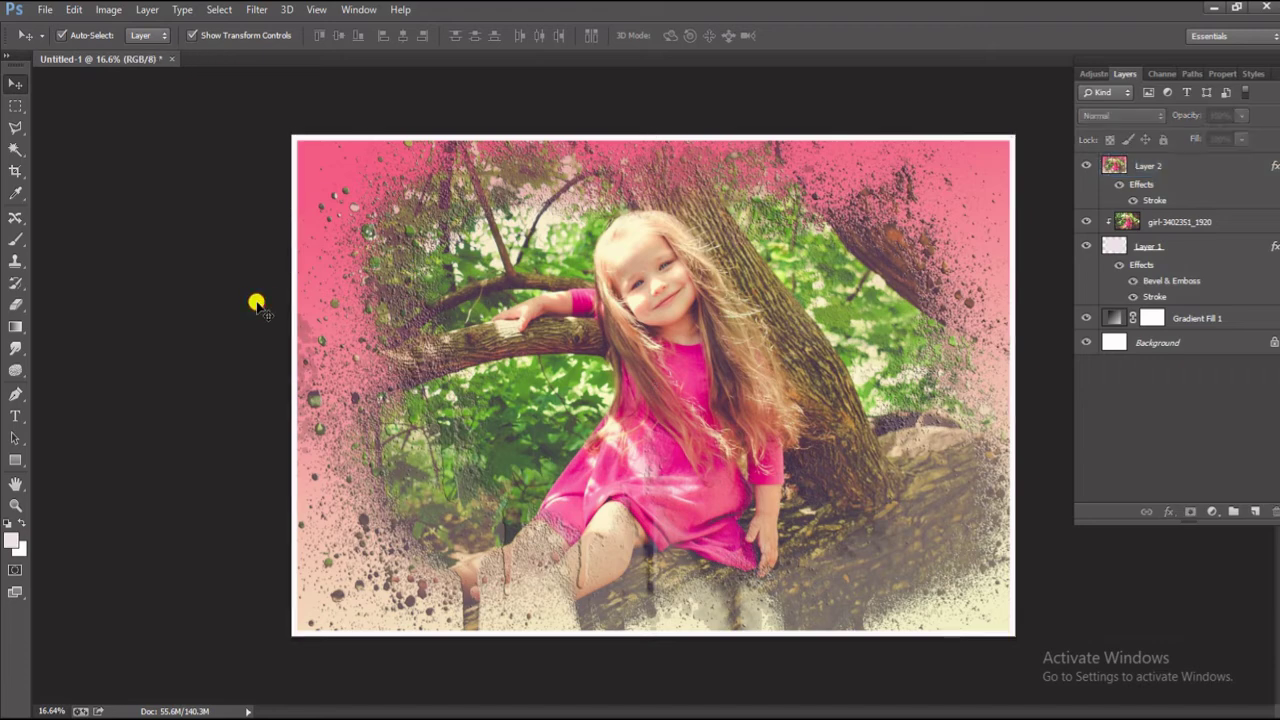
# Add an Inner Shadow to Layer 2 with 100% opacity, 234 px size and 0% noise.
pyautogui.click(1154, 170)
pyautogui.click(1168, 511)
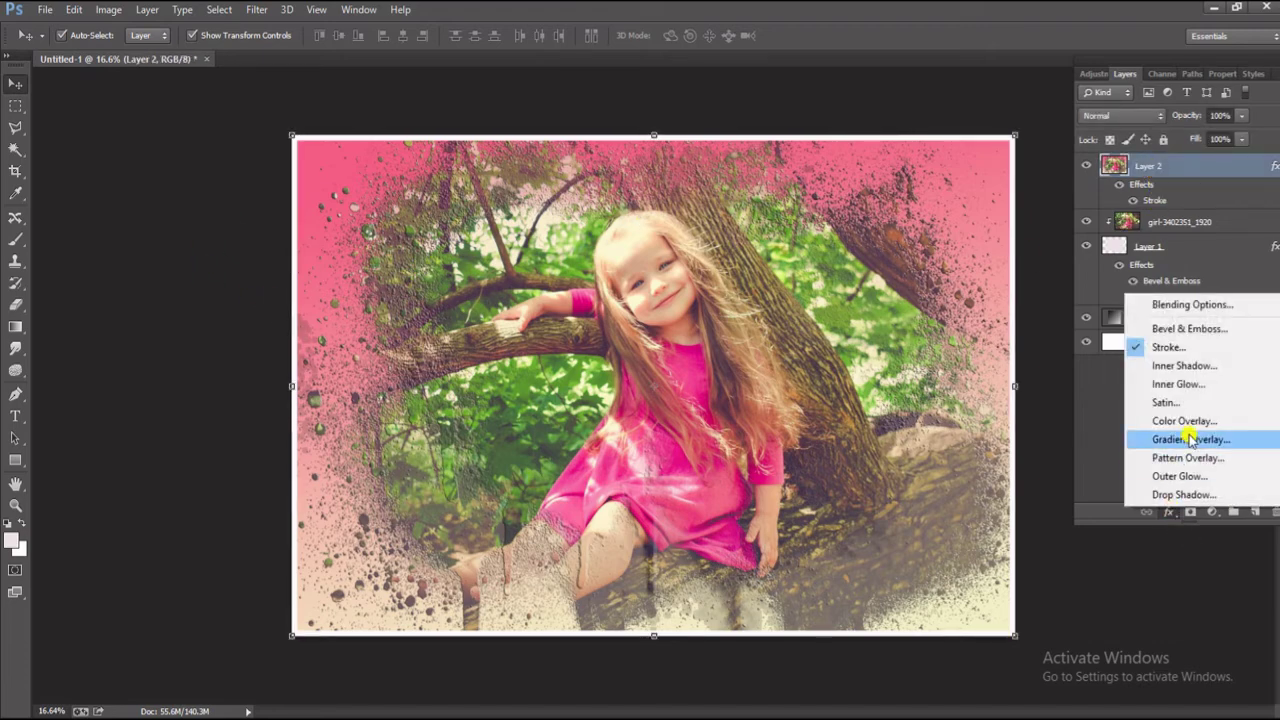
pyautogui.click(1185, 365)
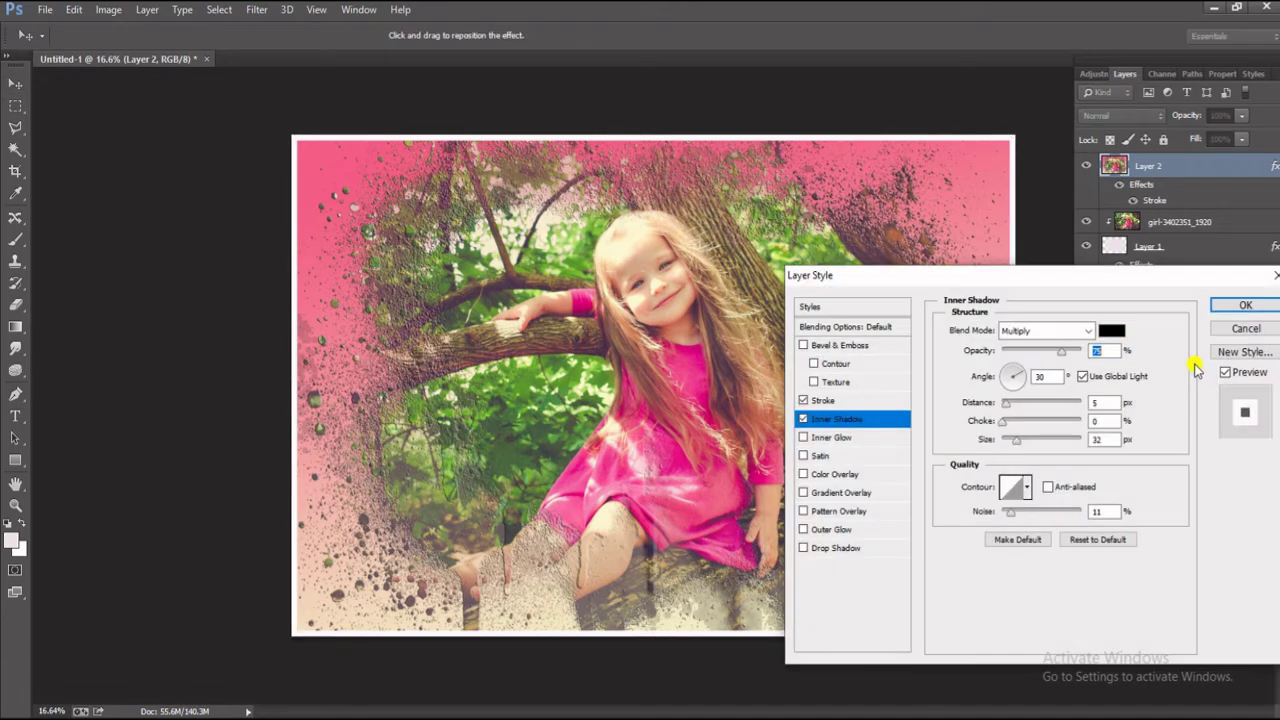
pyautogui.moveTo(1062, 351); pyautogui.dragTo(1073, 351)
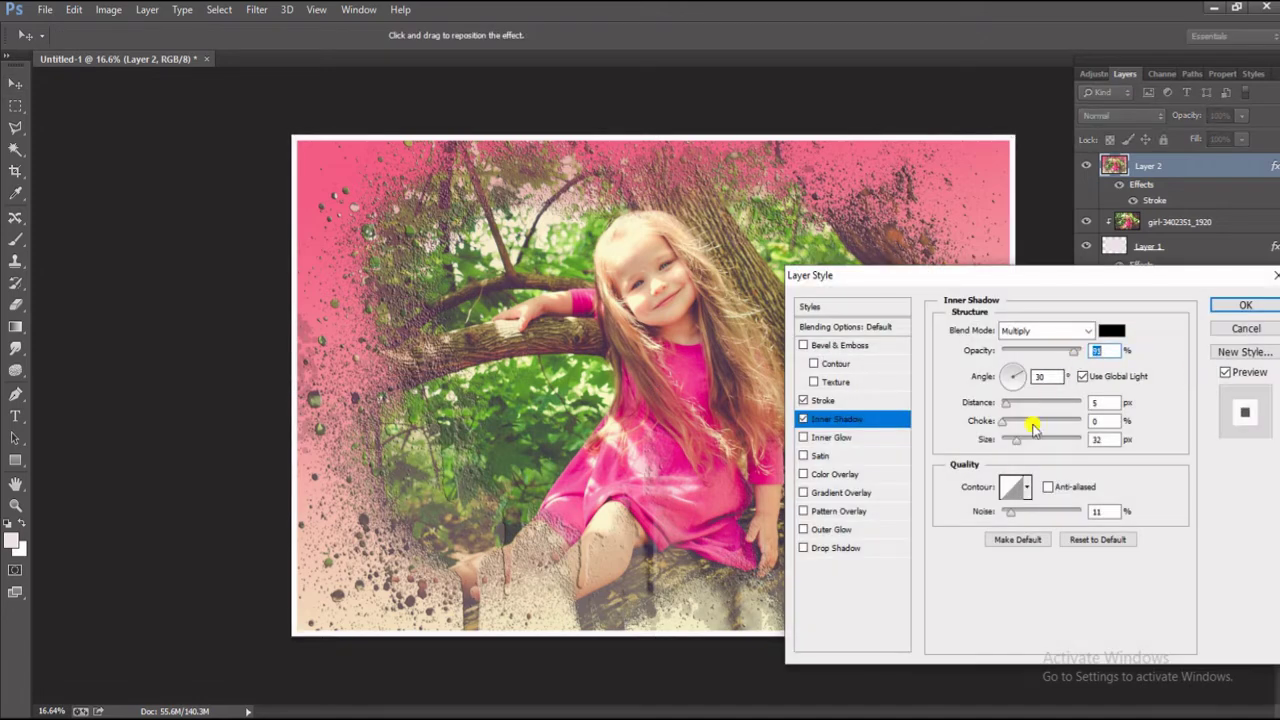
pyautogui.moveTo(1016, 439); pyautogui.dragTo(1076, 443)
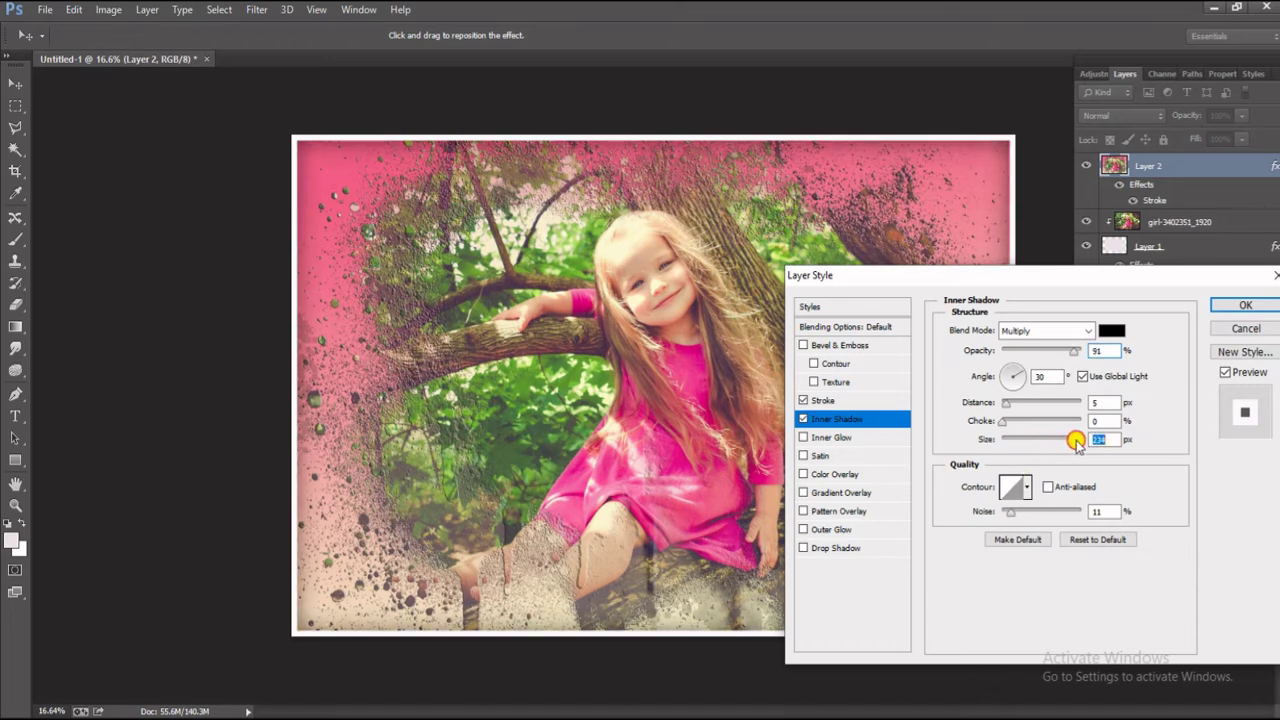
pyautogui.moveTo(1021, 513); pyautogui.dragTo(924, 514)
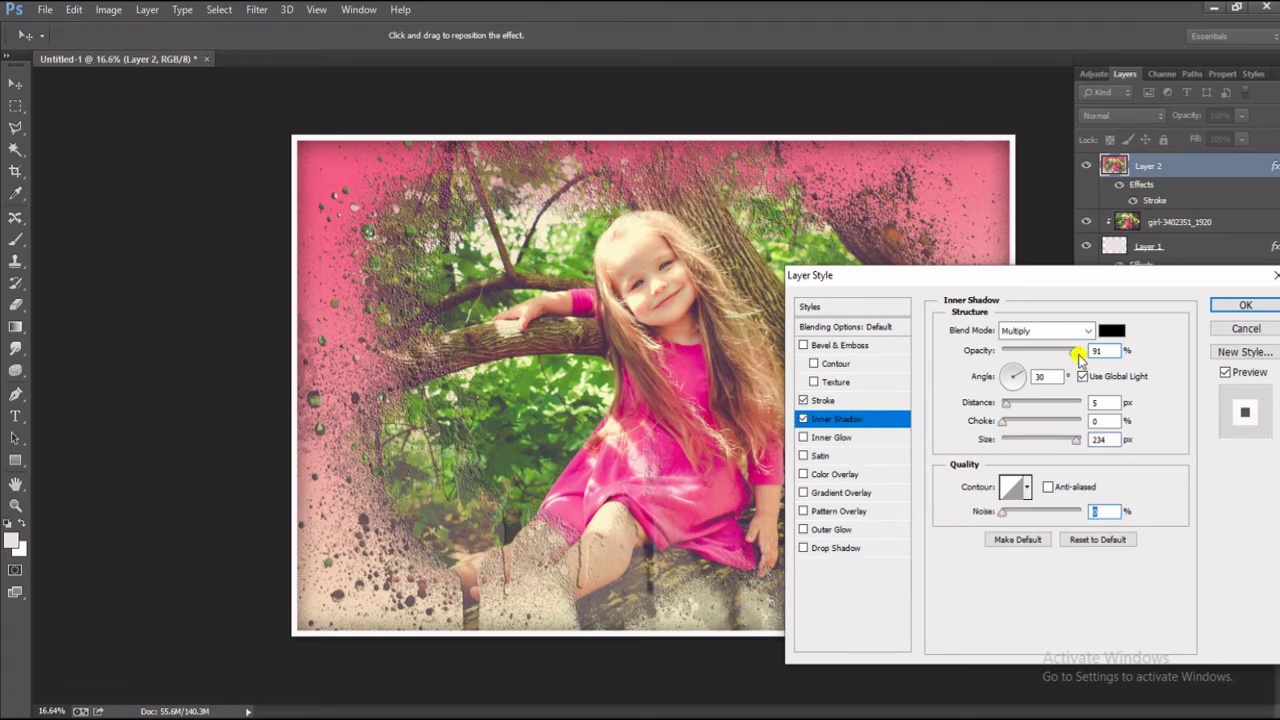
pyautogui.moveTo(1074, 352); pyautogui.dragTo(1084, 352)
# Set the inner shadow colour to pale blue #8a9ff0 and raise the Choke.
pyautogui.click(1111, 330)
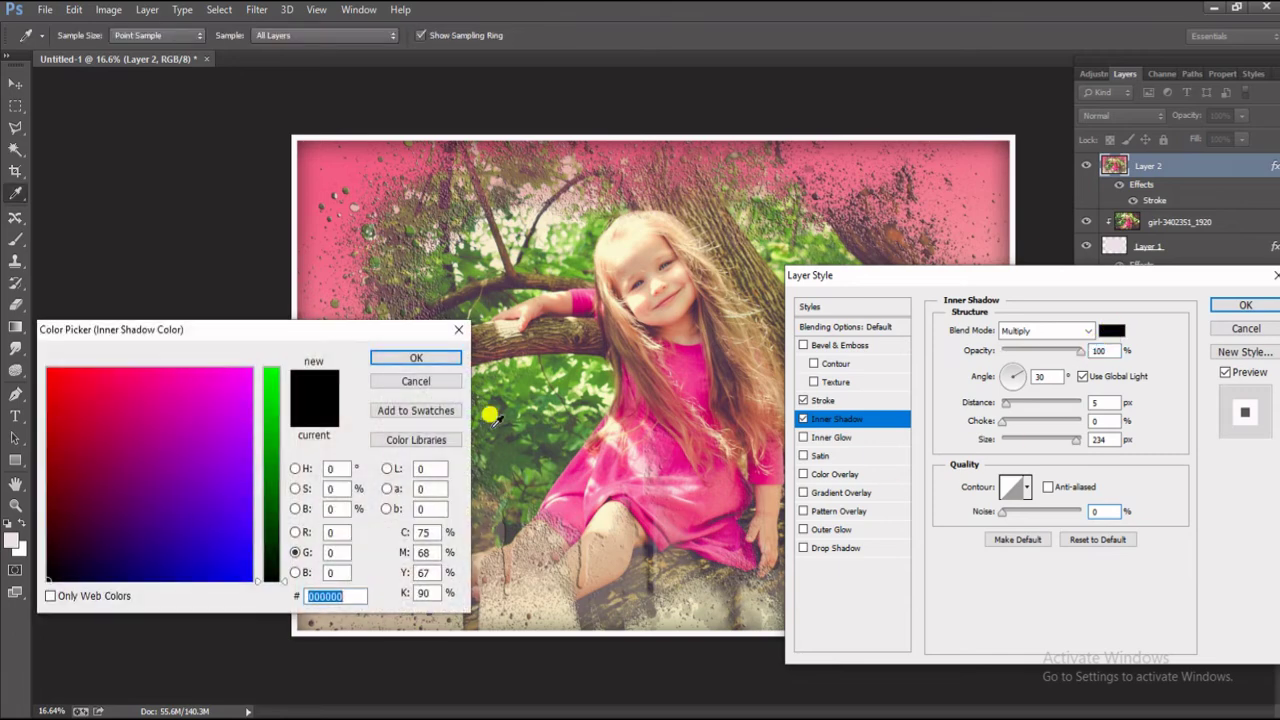
pyautogui.click(598, 549)
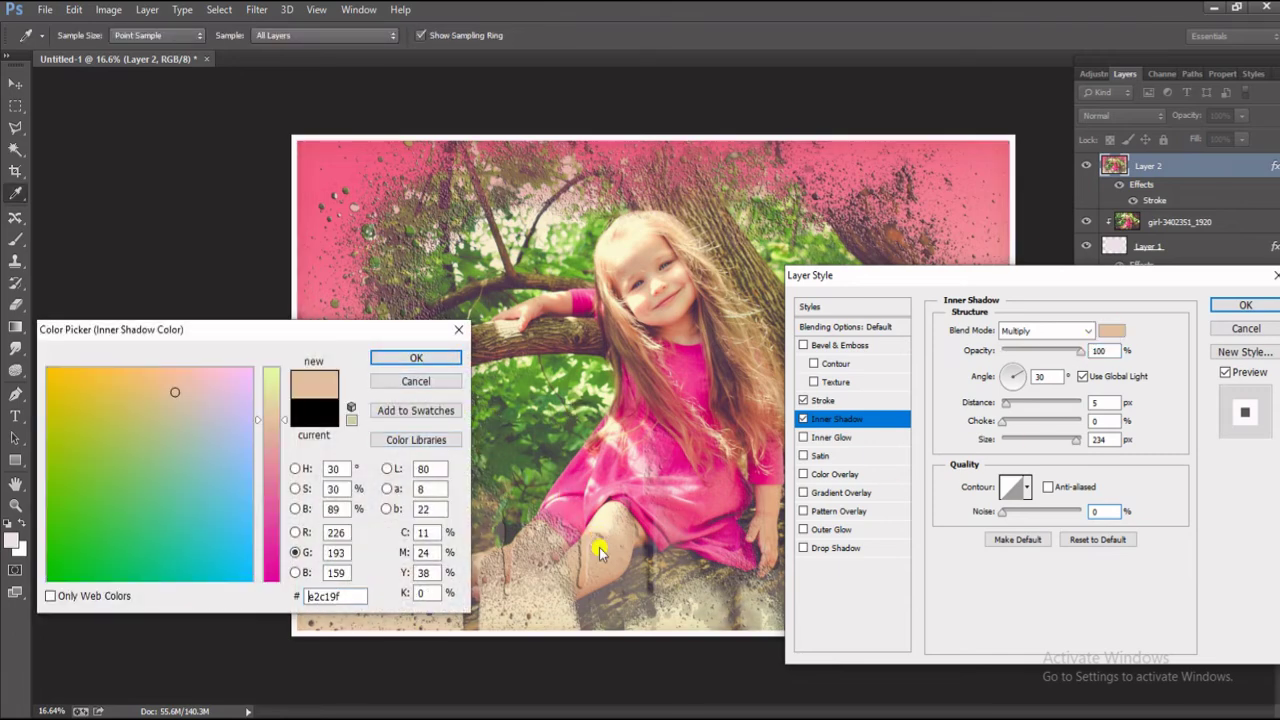
pyautogui.click(573, 423)
pyautogui.click(562, 371)
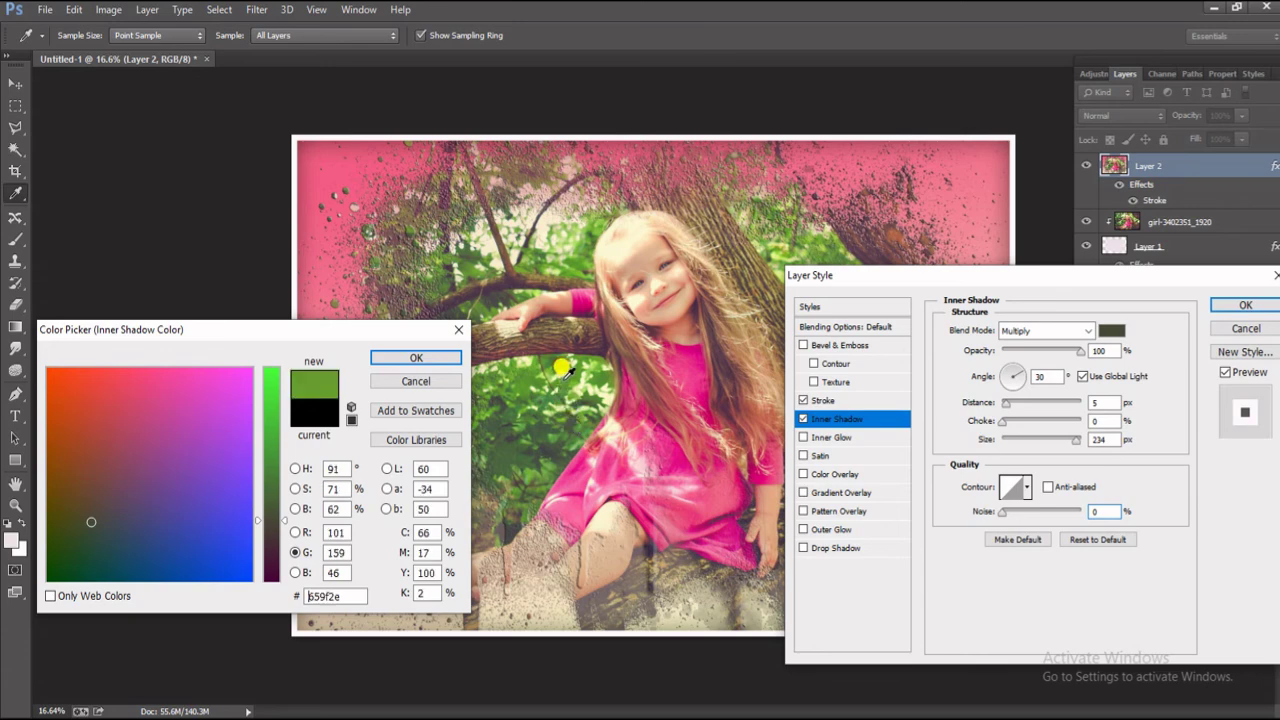
pyautogui.click(240, 466)
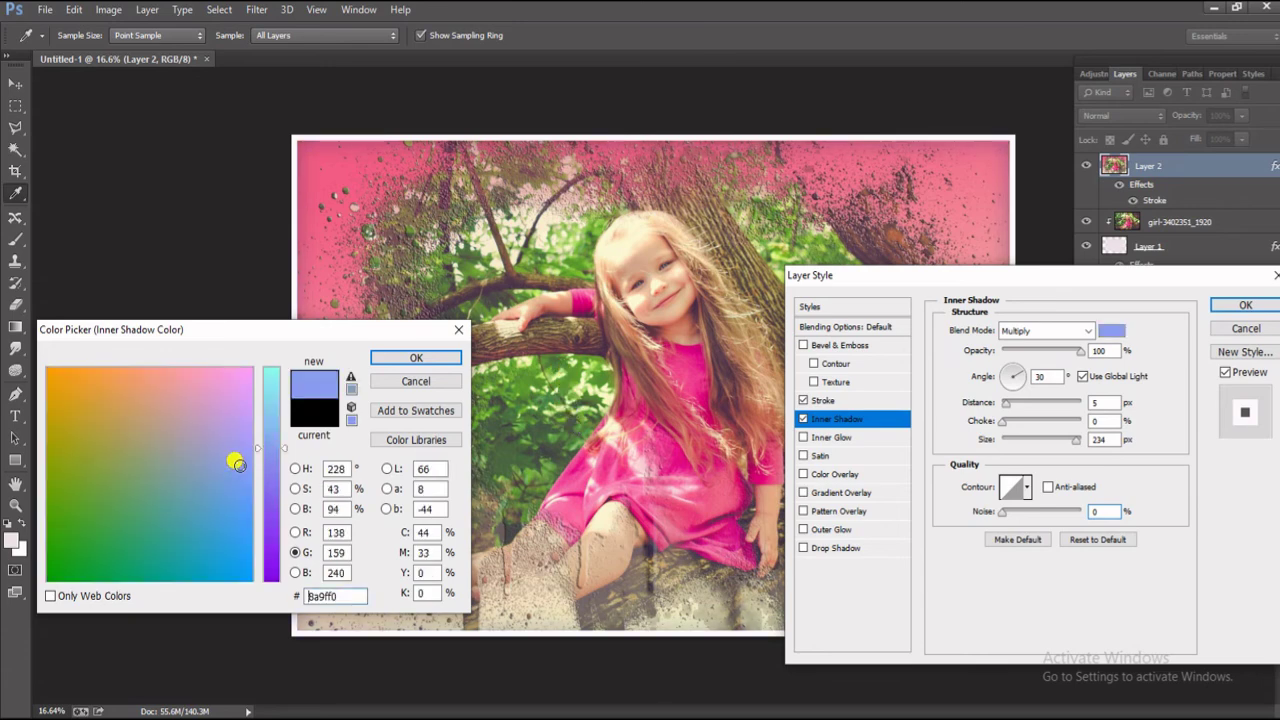
pyautogui.click(420, 358)
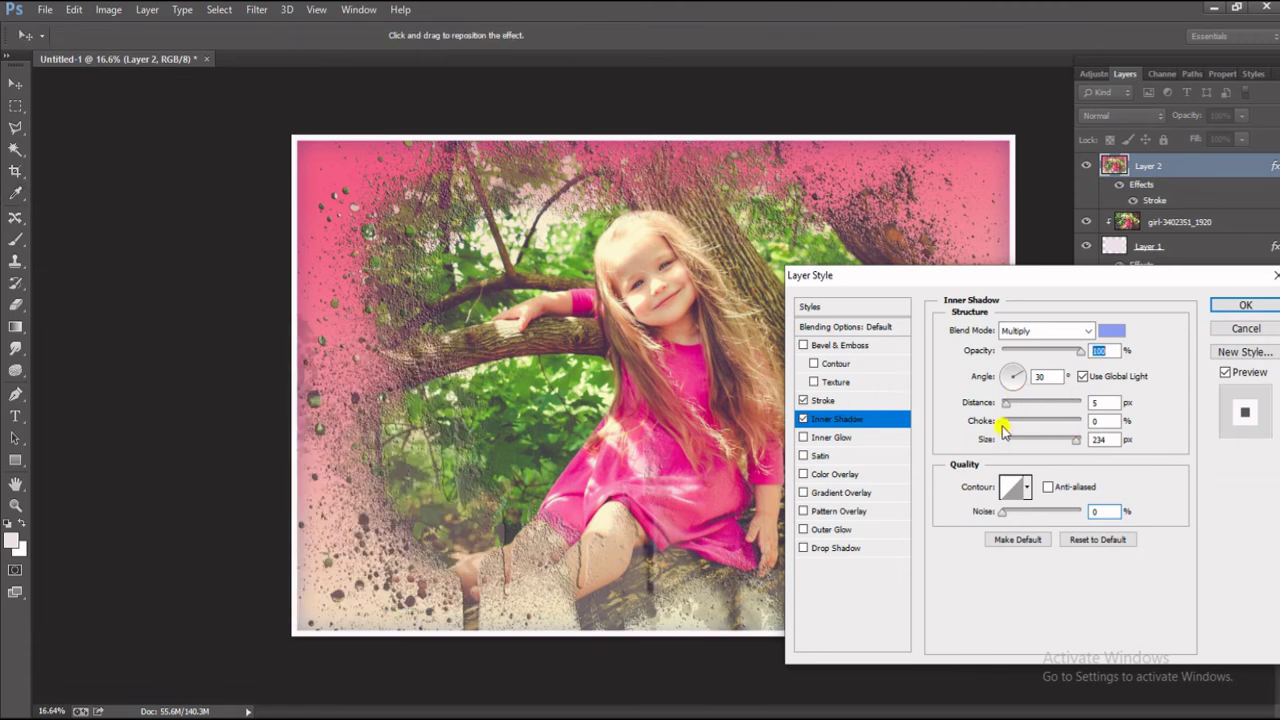
pyautogui.moveTo(1004, 422); pyautogui.dragTo(1020, 422)
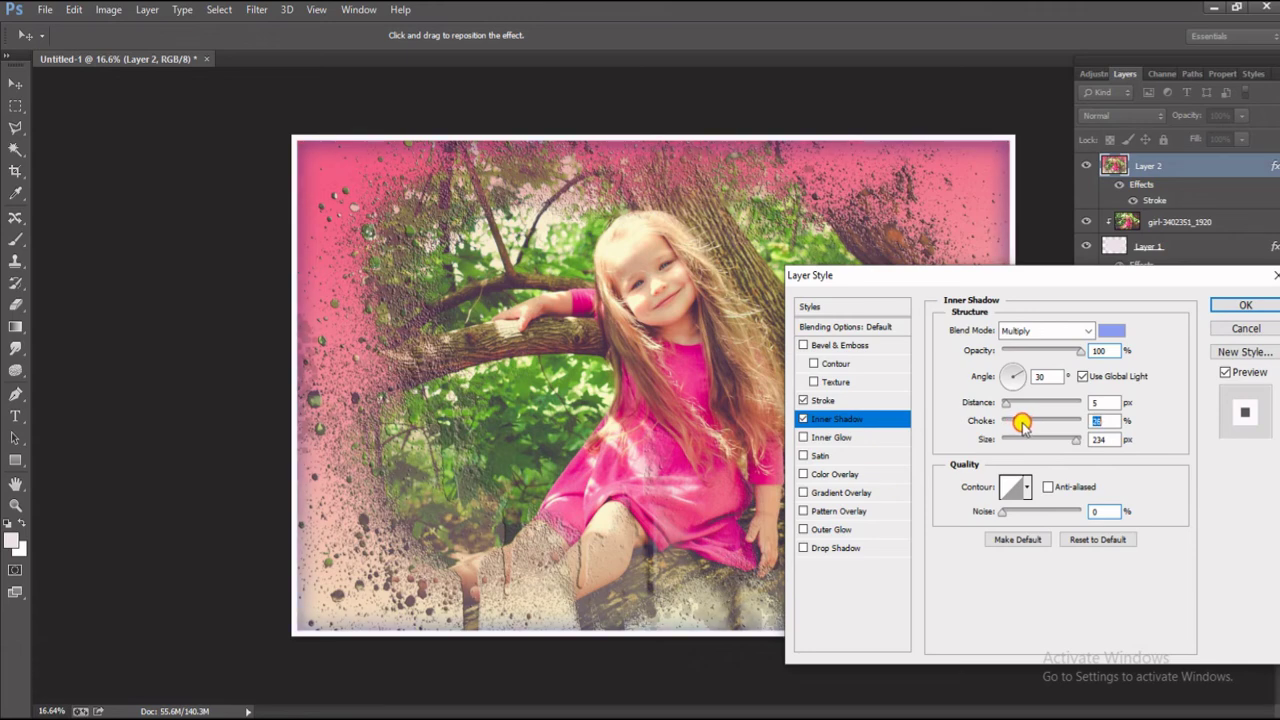
pyautogui.click(1238, 302)
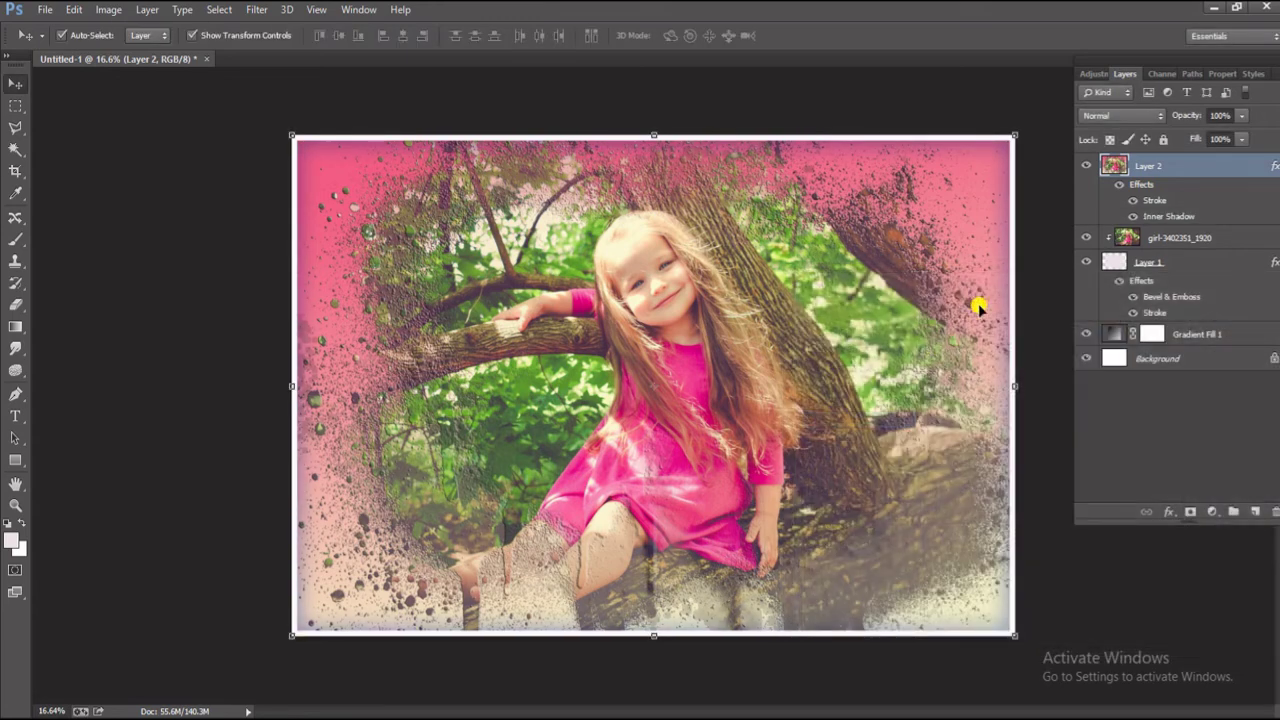
pyautogui.click(136, 418)
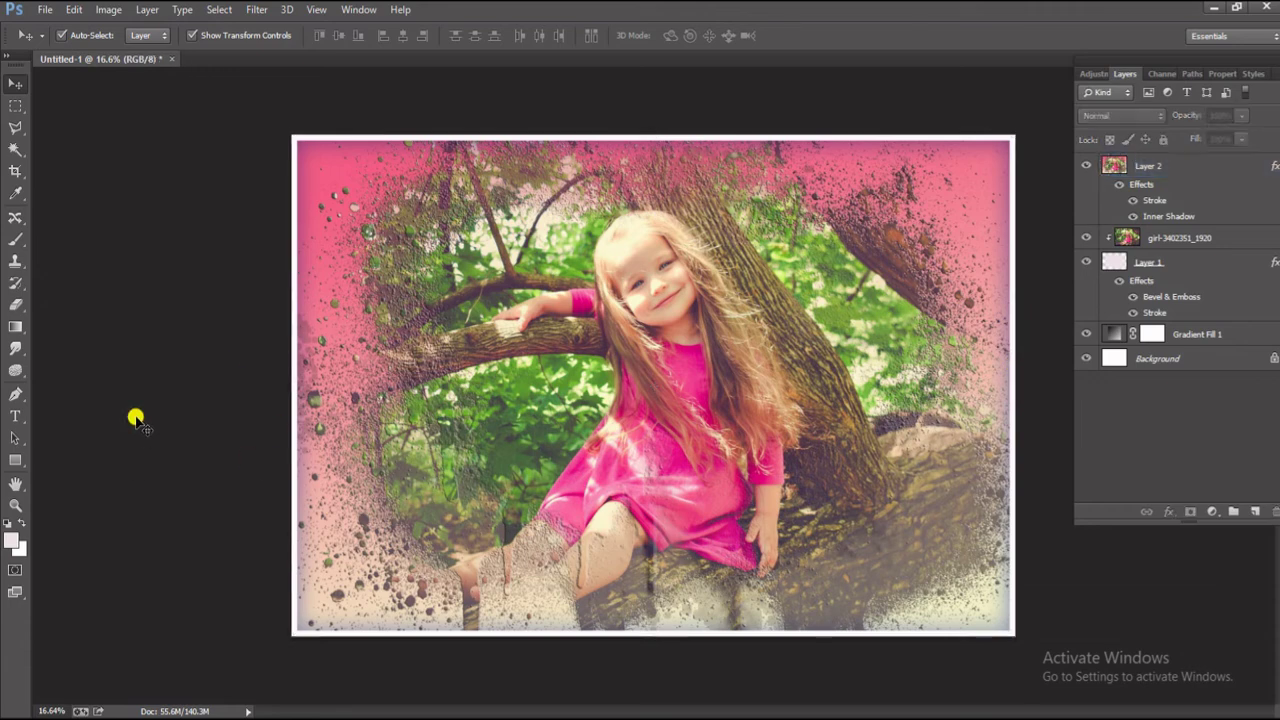